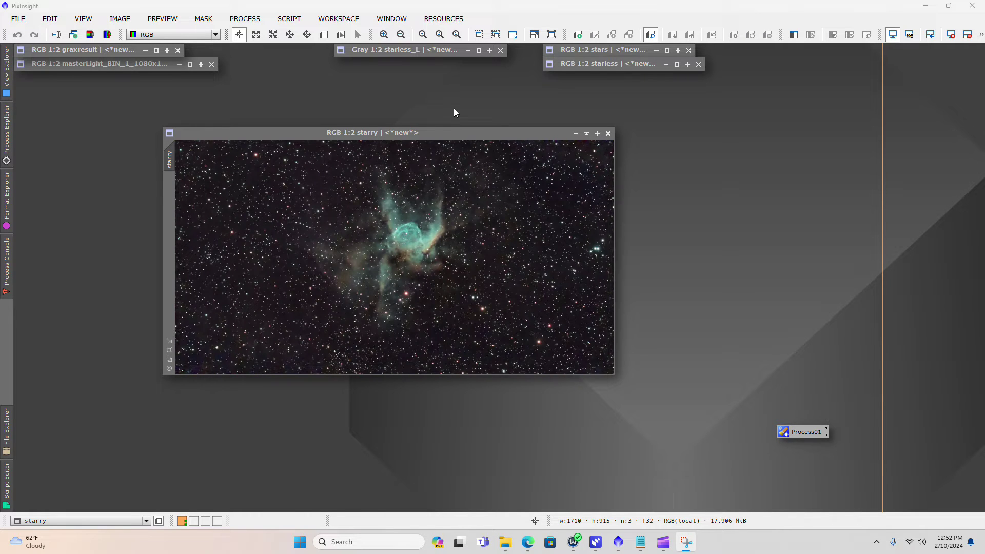
- Nudge the starry window around, zoom in and out, then park it at the workspace's right side
{"action": "left_click_drag", "start_coordinate": [470, 136], "coordinate": [492, 139]}
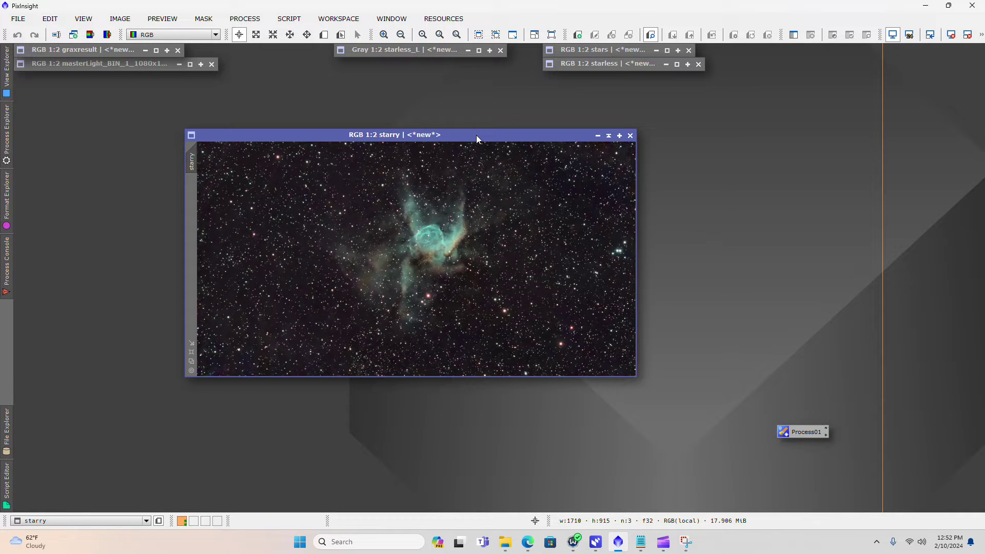
{"action": "left_click_drag", "start_coordinate": [474, 135], "coordinate": [493, 132]}
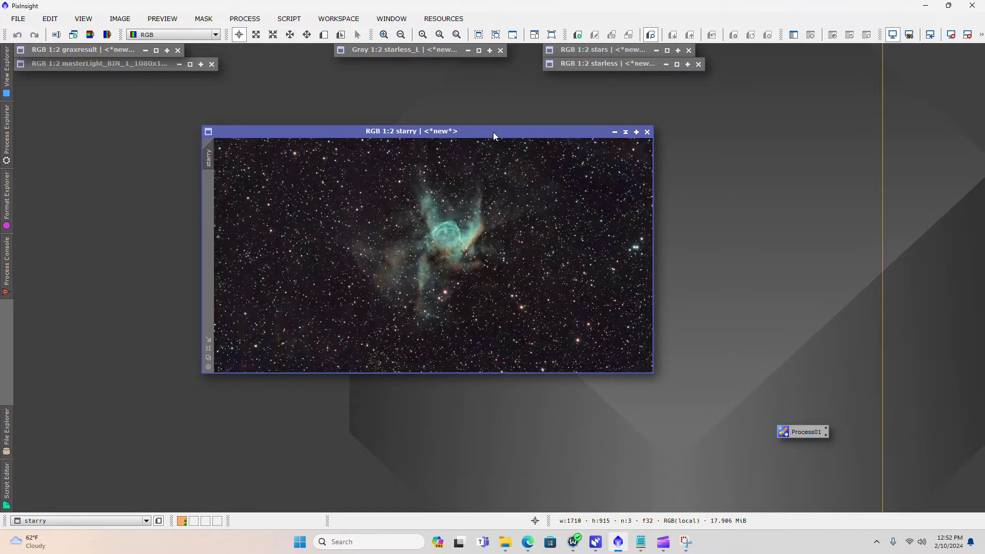
{"action": "left_click_drag", "start_coordinate": [493, 133], "coordinate": [463, 113]}
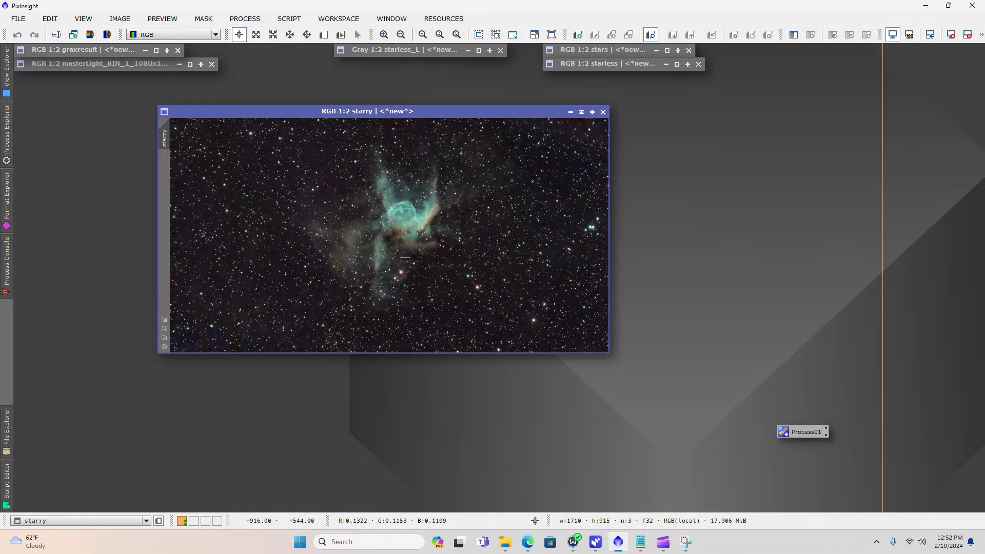
{"action": "scroll", "coordinate": [372, 248], "scroll_direction": "up", "scroll_amount": 2}
{"action": "scroll", "coordinate": [348, 248], "scroll_direction": "down", "scroll_amount": 2}
{"action": "left_click_drag", "start_coordinate": [452, 108], "coordinate": [762, 109]}
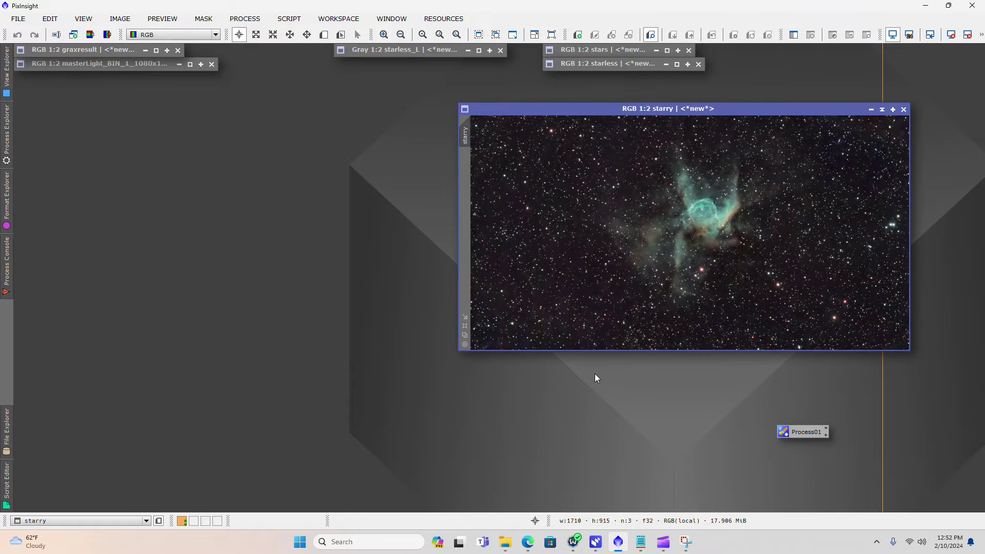
{"action": "mouse_move", "coordinate": [506, 542]}
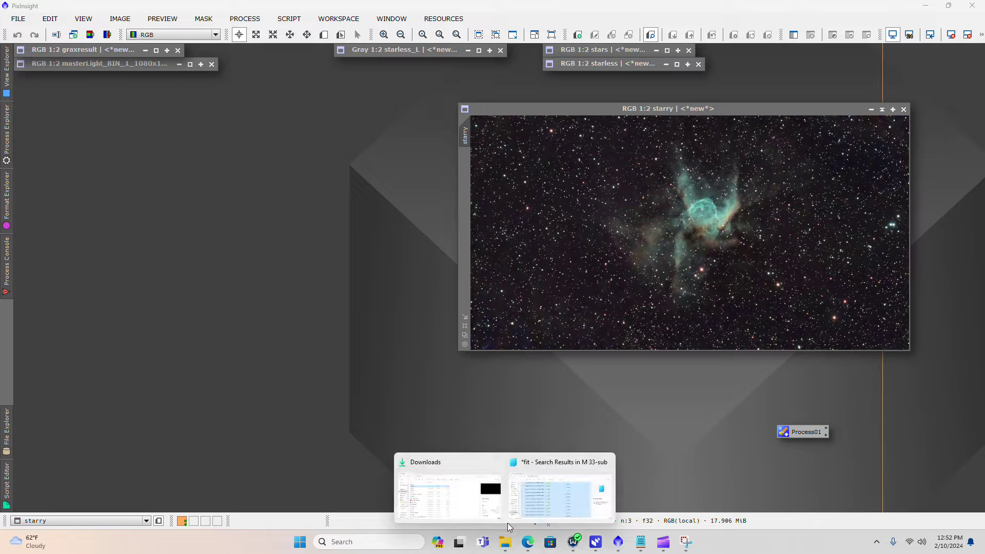
- Start File > Open and browse to the Downloads folder
{"action": "left_click", "coordinate": [359, 310]}
{"action": "left_click", "coordinate": [18, 18]}
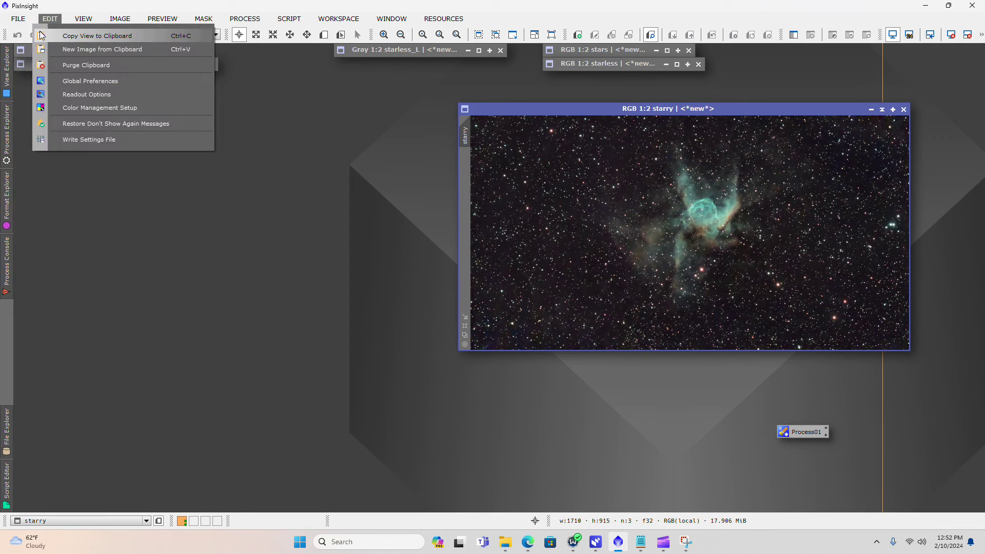
{"action": "left_click", "coordinate": [23, 34]}
{"action": "left_click_drag", "start_coordinate": [284, 97], "coordinate": [240, 91]}
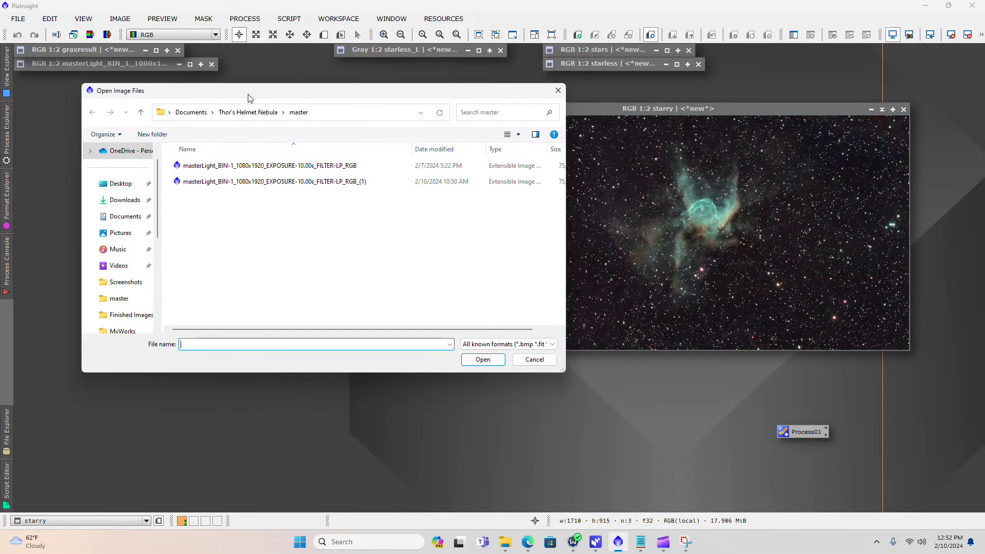
{"action": "scroll", "coordinate": [130, 234], "scroll_direction": "down", "scroll_amount": 1}
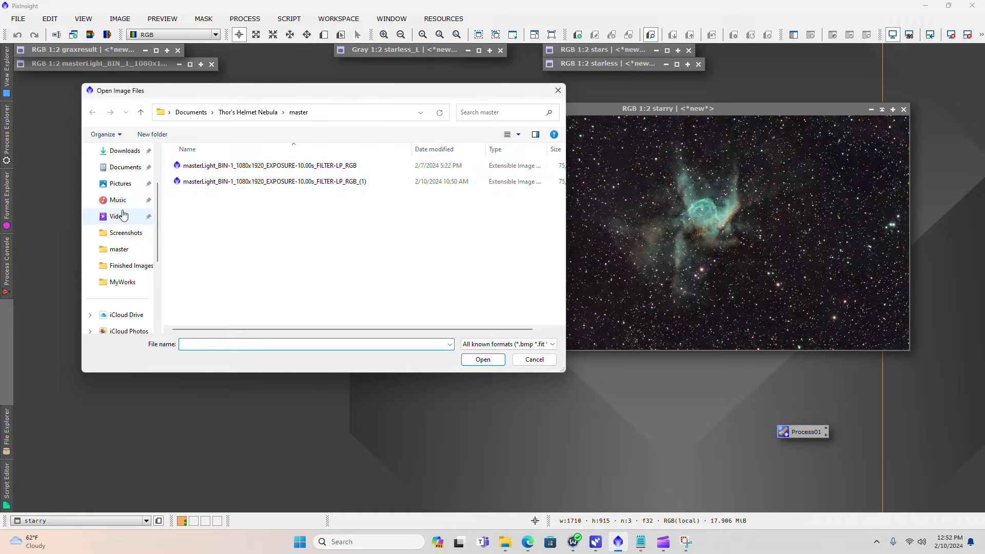
{"action": "left_click", "coordinate": [126, 168]}
{"action": "left_click", "coordinate": [125, 150]}
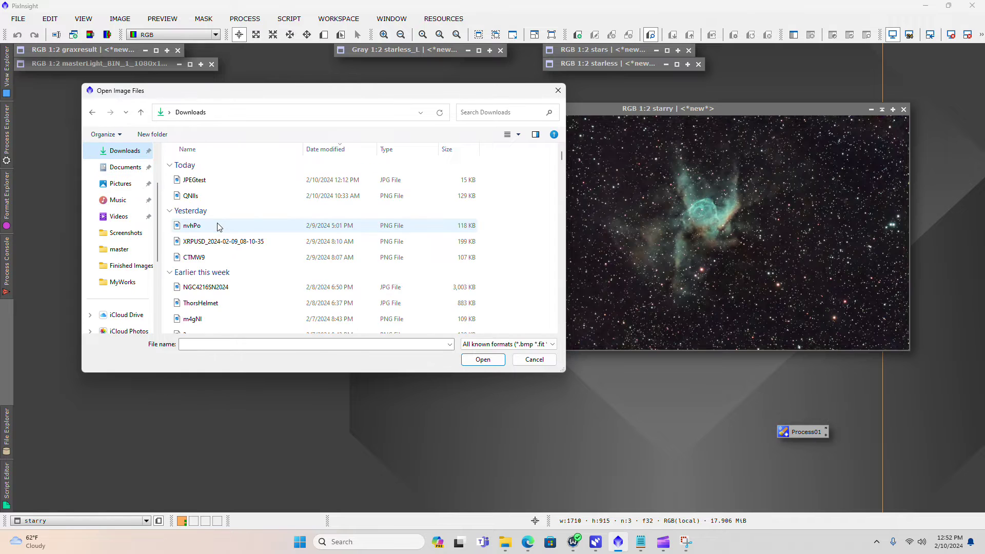
- Open ThorsHelmet.jpg and place its window to the left of the starry image
{"action": "scroll", "coordinate": [218, 226], "scroll_direction": "down", "scroll_amount": 6}
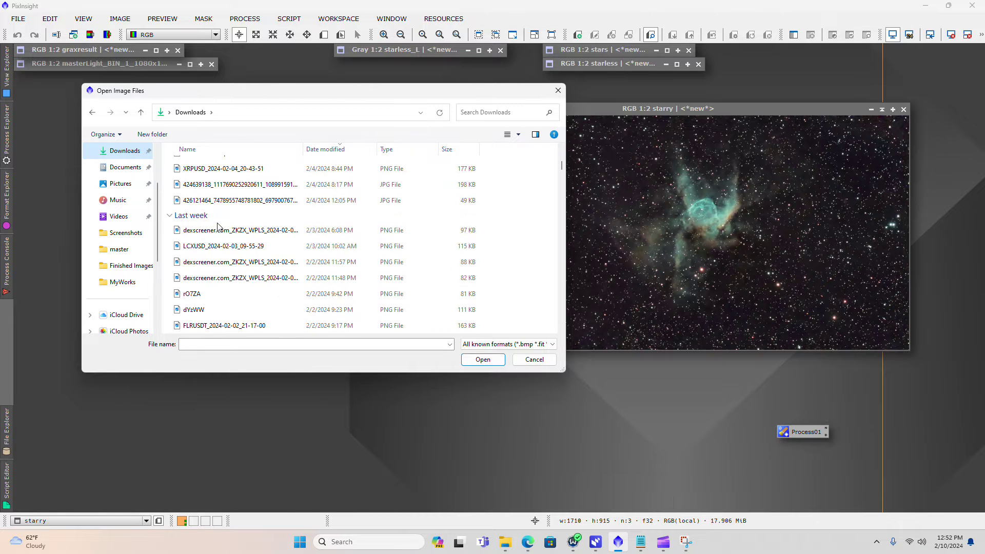
{"action": "scroll", "coordinate": [218, 226], "scroll_direction": "down", "scroll_amount": 8}
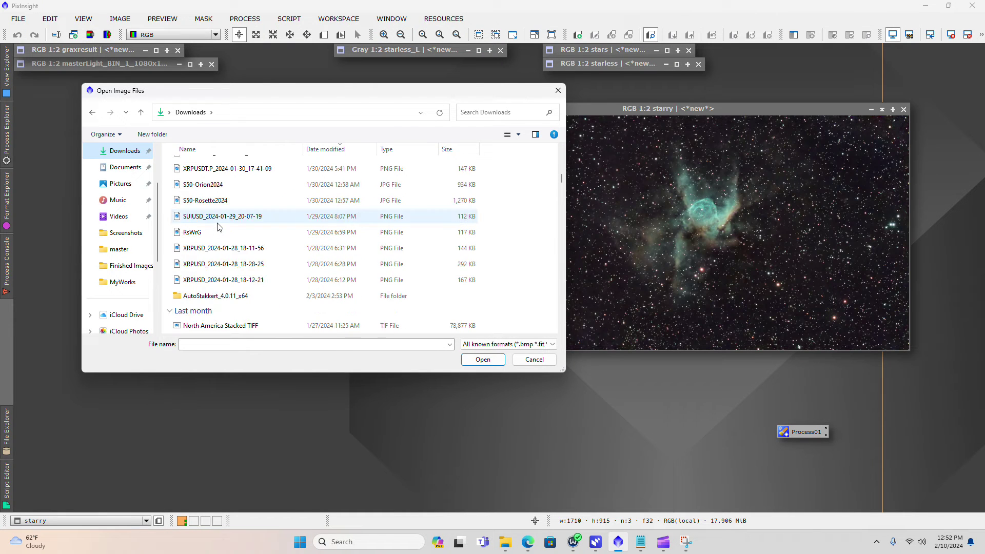
{"action": "scroll", "coordinate": [218, 226], "scroll_direction": "down", "scroll_amount": 1}
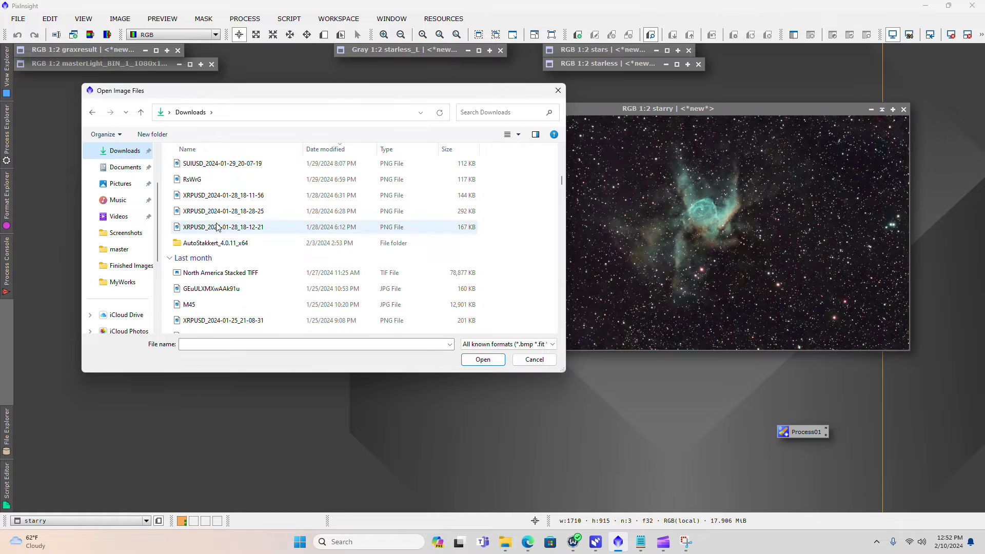
{"action": "scroll", "coordinate": [217, 226], "scroll_direction": "up", "scroll_amount": 4}
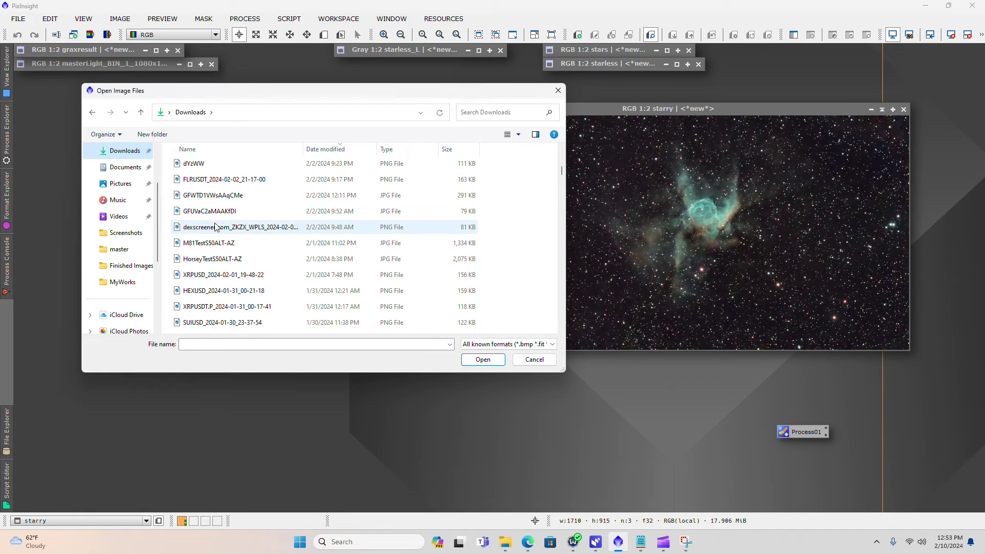
{"action": "scroll", "coordinate": [216, 228], "scroll_direction": "up", "scroll_amount": 5}
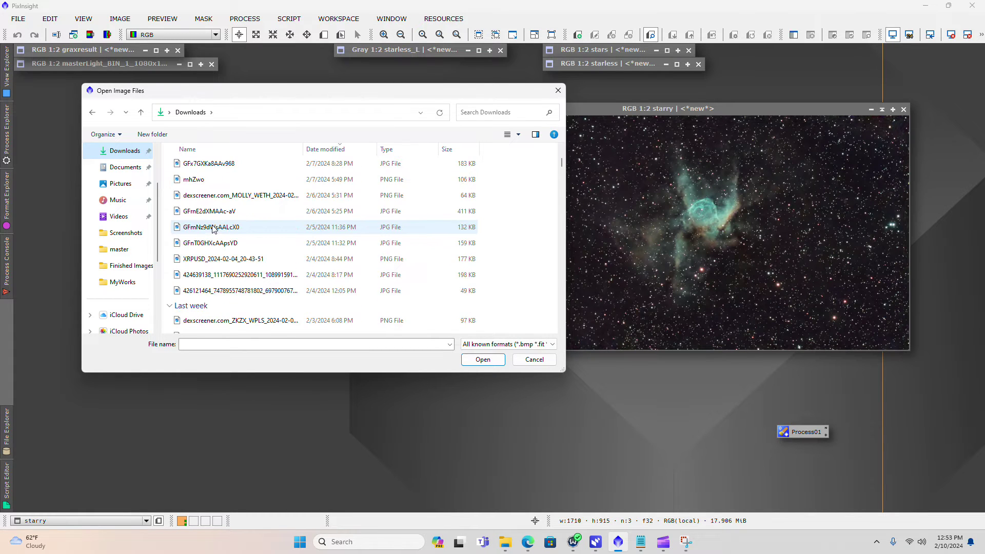
{"action": "scroll", "coordinate": [215, 229], "scroll_direction": "up", "scroll_amount": 3}
{"action": "left_click", "coordinate": [210, 255]}
{"action": "left_click", "coordinate": [483, 360]}
{"action": "left_click_drag", "start_coordinate": [422, 173], "coordinate": [307, 119]}
{"action": "left_click_drag", "start_coordinate": [569, 109], "coordinate": [554, 109]}
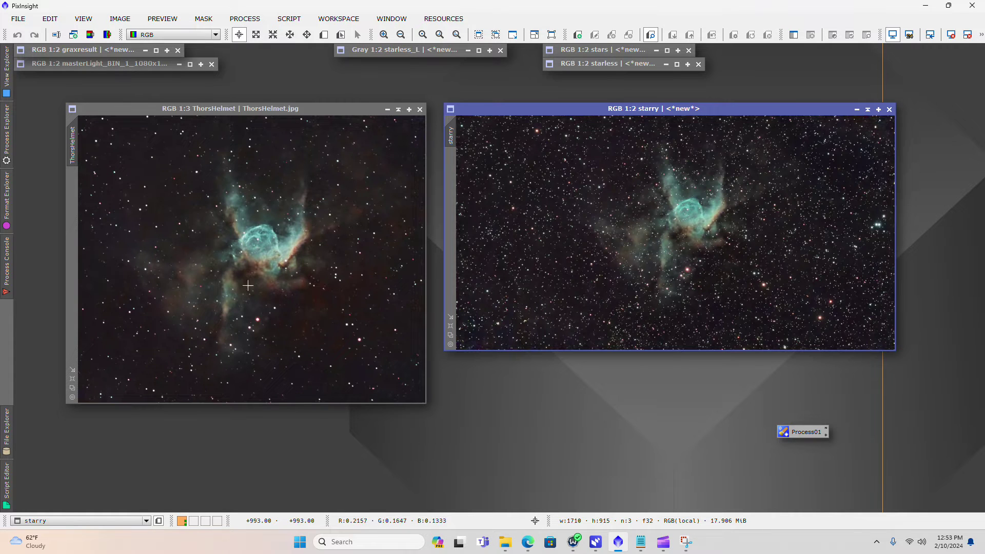
- Iconize the ThorsHelmet view into the top-left icon stack and move the starry window left
{"action": "scroll", "coordinate": [205, 297], "scroll_direction": "up", "scroll_amount": 3}
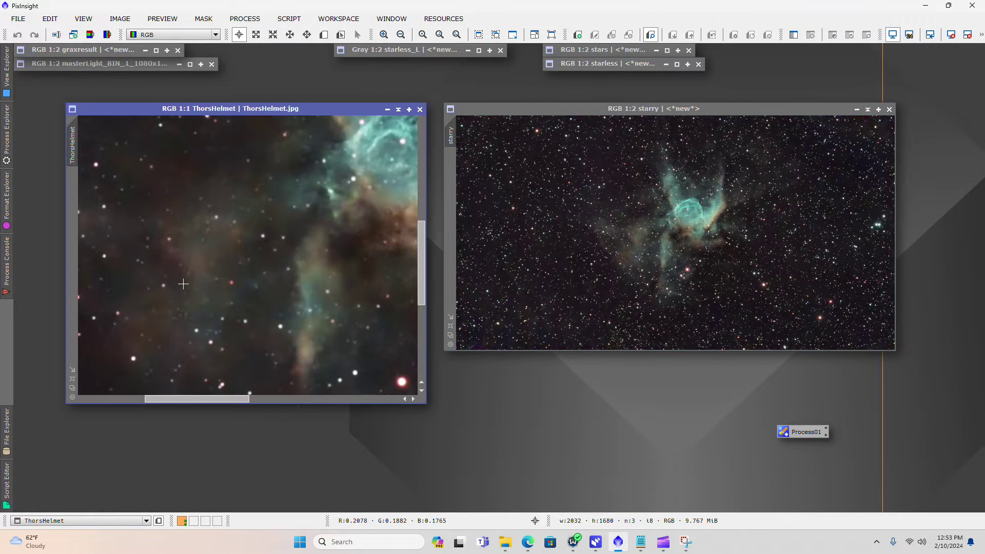
{"action": "scroll", "coordinate": [183, 284], "scroll_direction": "down", "scroll_amount": 3}
{"action": "scroll", "coordinate": [193, 285], "scroll_direction": "down", "scroll_amount": 1}
{"action": "scroll", "coordinate": [192, 285], "scroll_direction": "up", "scroll_amount": 1}
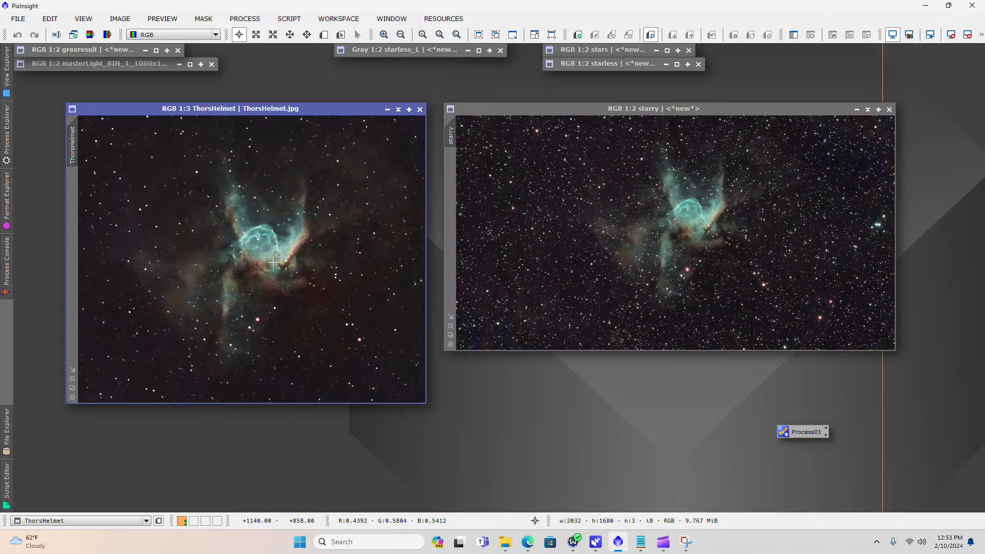
{"action": "left_click", "coordinate": [399, 110]}
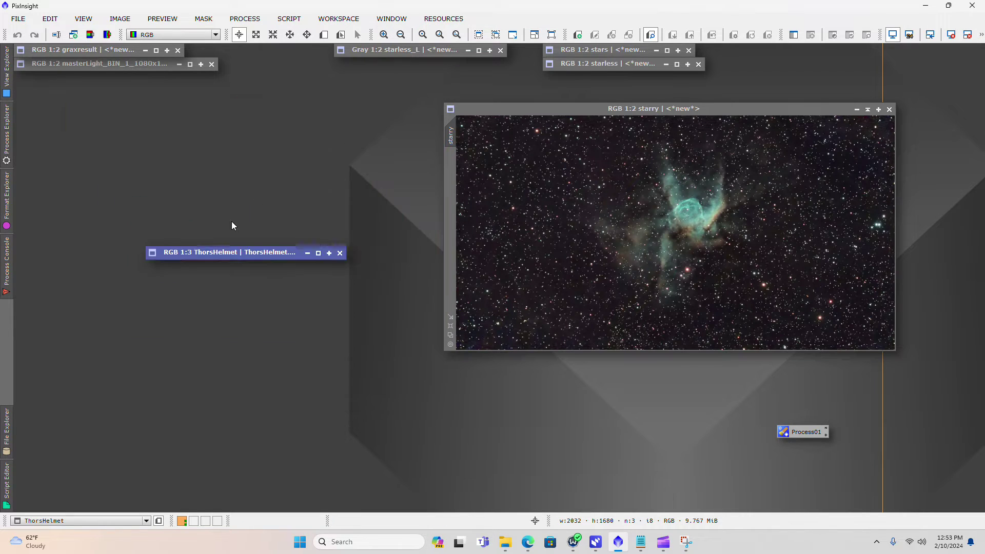
{"action": "left_click_drag", "start_coordinate": [206, 255], "coordinate": [81, 80]}
{"action": "left_click_drag", "start_coordinate": [553, 109], "coordinate": [178, 120]}
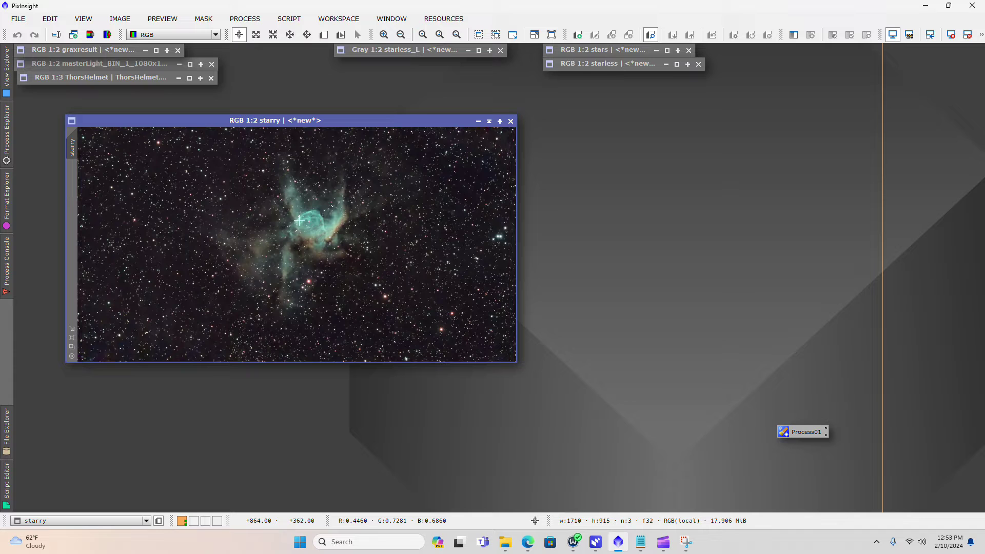
{"action": "scroll", "coordinate": [326, 232], "scroll_direction": "up", "scroll_amount": 2}
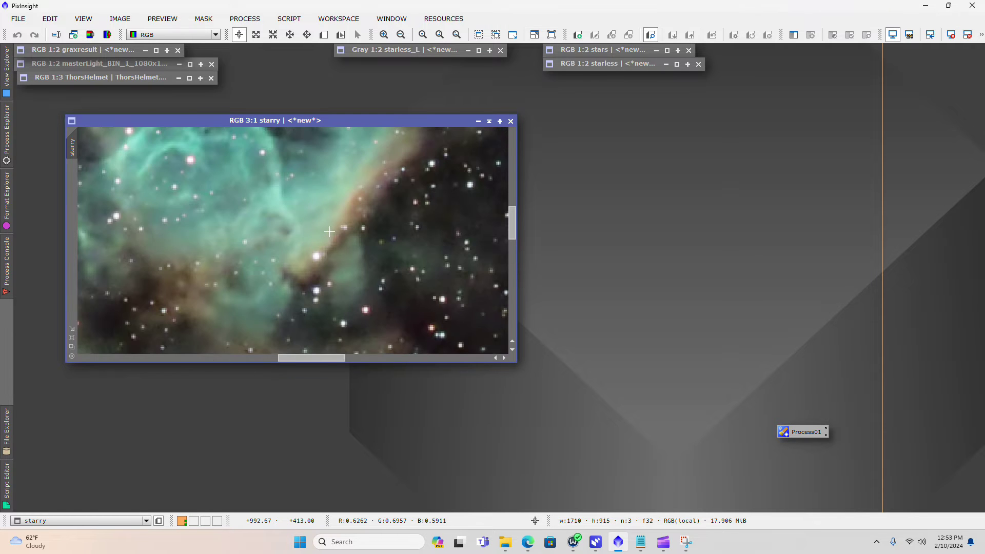
{"action": "scroll", "coordinate": [324, 232], "scroll_direction": "down", "scroll_amount": 1}
{"action": "scroll", "coordinate": [323, 232], "scroll_direction": "down", "scroll_amount": 1}
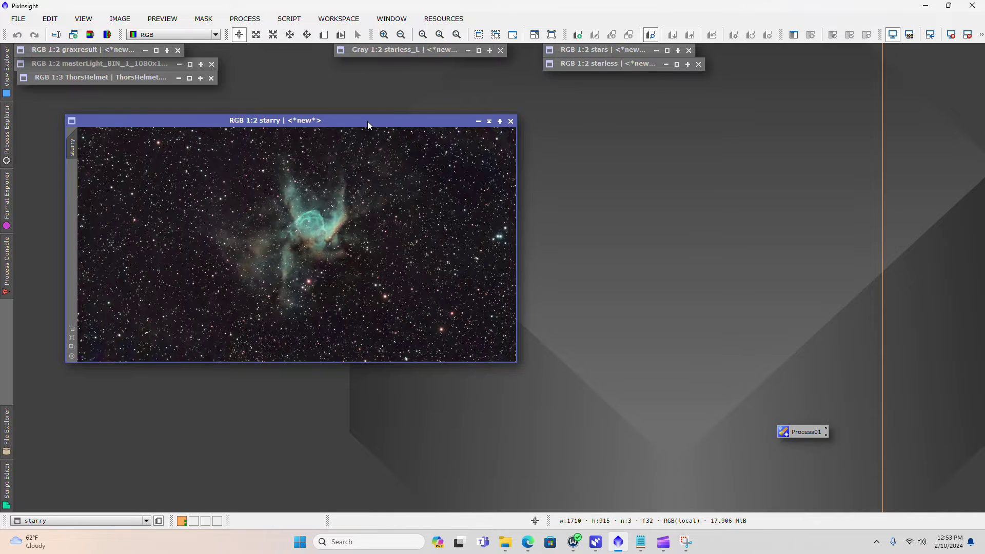
{"action": "left_click_drag", "start_coordinate": [367, 121], "coordinate": [417, 122]}
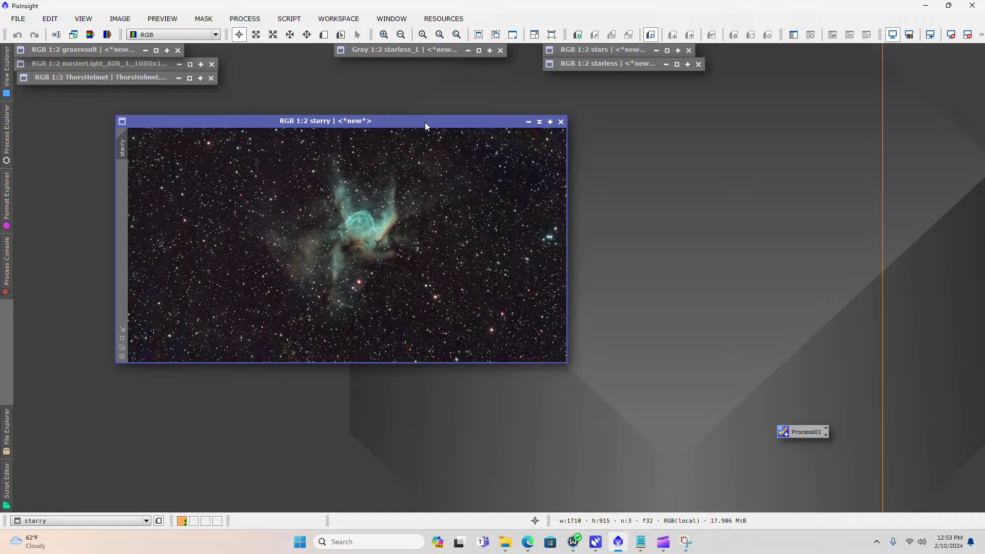
{"action": "key", "text": "ctrl+z"}
{"action": "key", "text": "ctrl+y"}
{"action": "left_click_drag", "start_coordinate": [410, 124], "coordinate": [535, 124]}
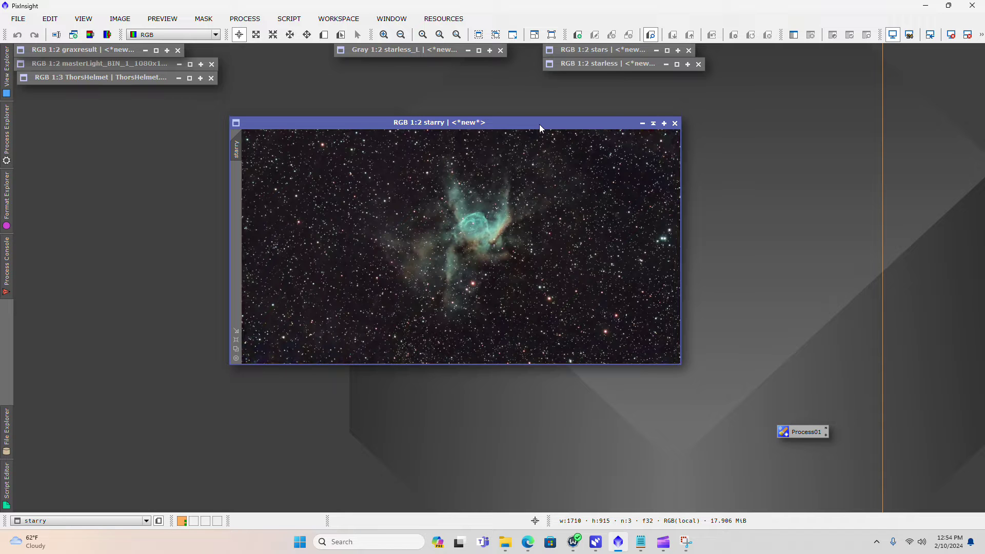
{"action": "left_click_drag", "start_coordinate": [540, 124], "coordinate": [378, 123]}
- Launch the StarReduction script from the Script menu and position its window
{"action": "left_click", "coordinate": [289, 18]}
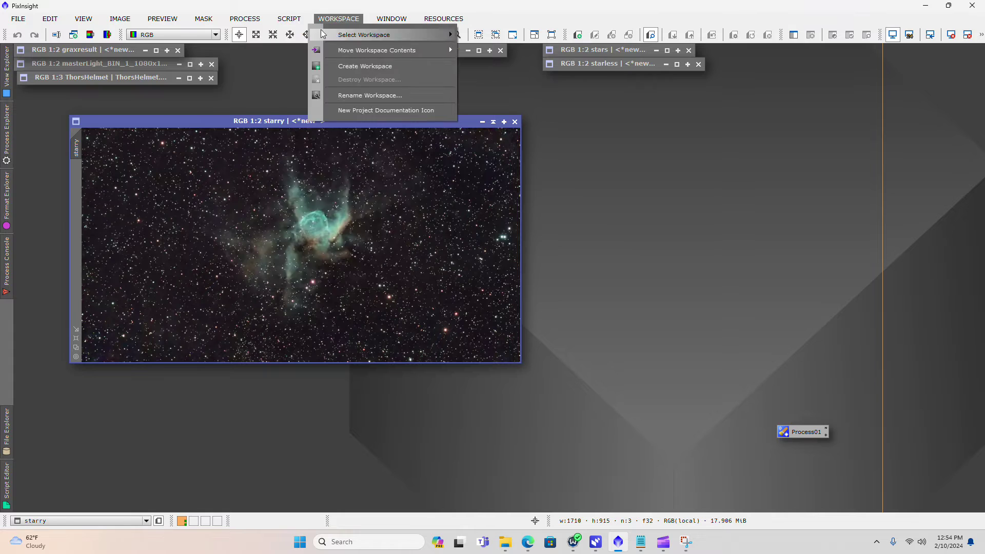
{"action": "mouse_move", "coordinate": [328, 191]}
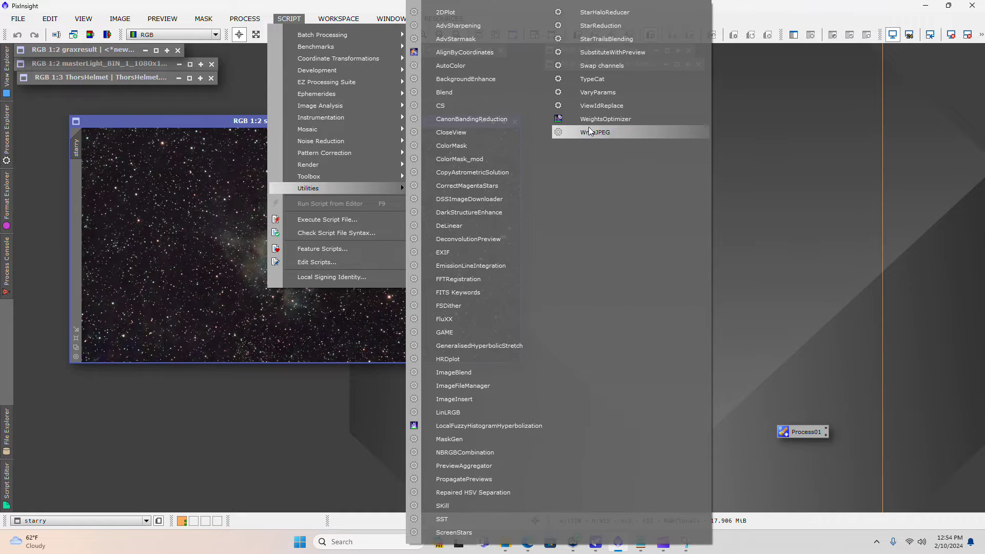
{"action": "left_click", "coordinate": [611, 26]}
{"action": "left_click_drag", "start_coordinate": [513, 73], "coordinate": [595, 89]}
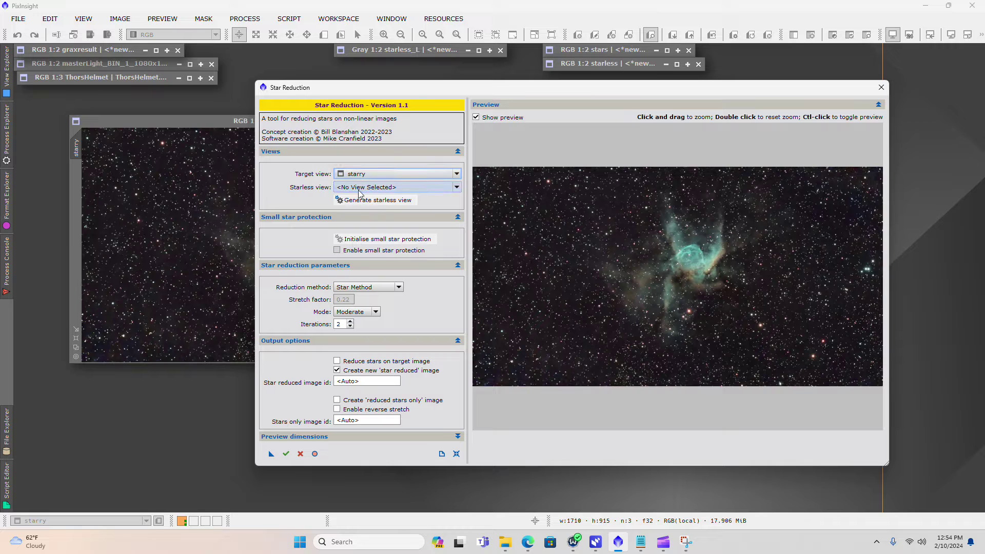
{"action": "left_click_drag", "start_coordinate": [415, 87], "coordinate": [424, 90]}
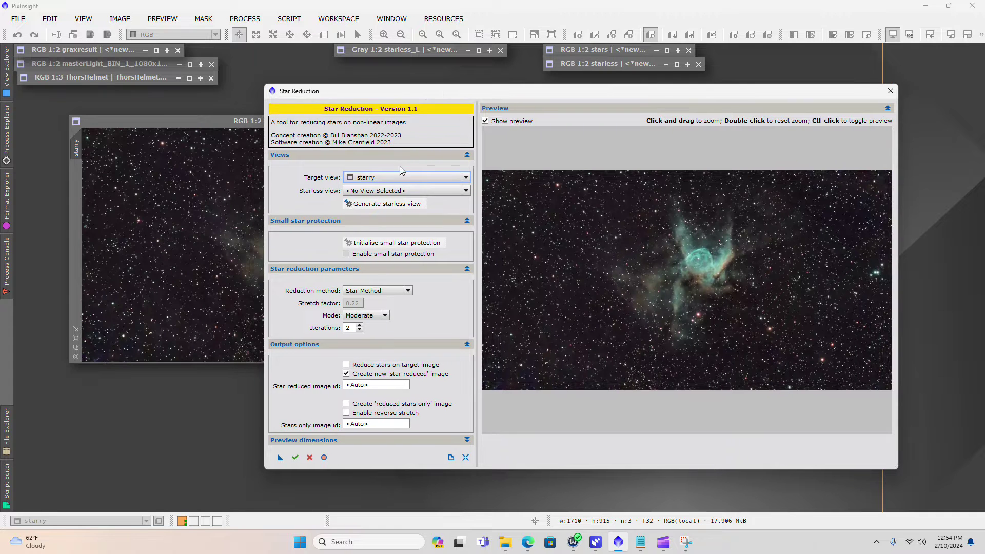
- Set the Starless view to 'starless' and move the tool aside to reveal the starry image
{"action": "left_click", "coordinate": [403, 193]}
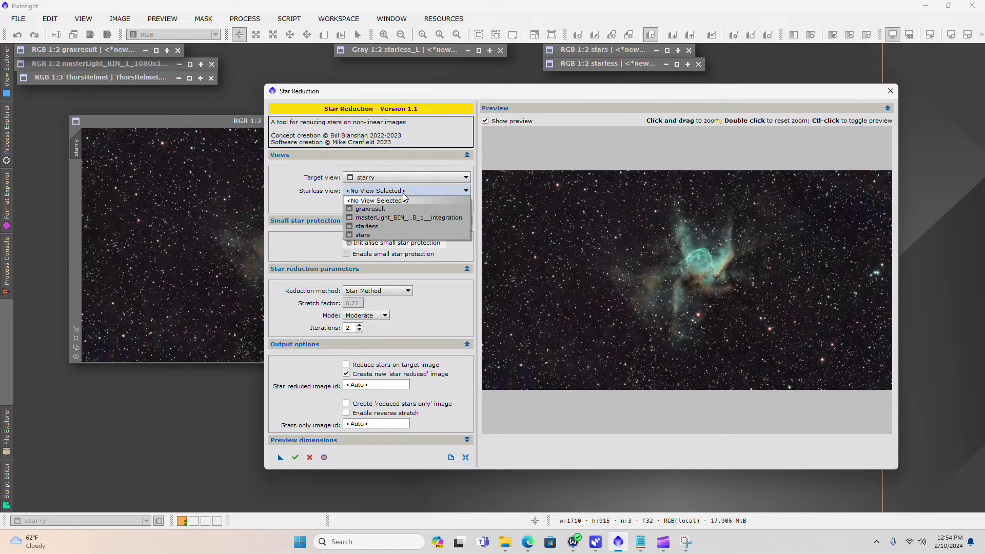
{"action": "left_click", "coordinate": [384, 226]}
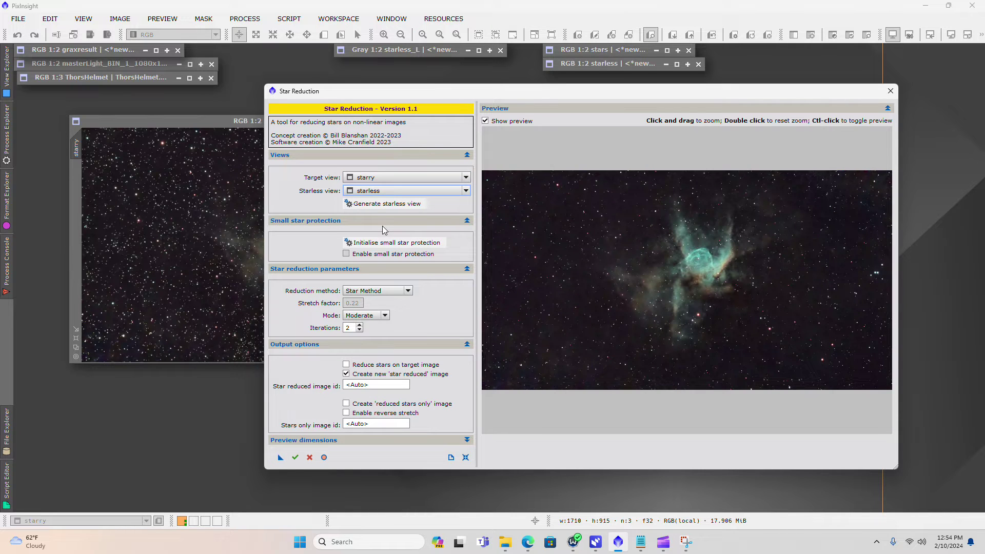
{"action": "left_click", "coordinate": [386, 191]}
{"action": "left_click", "coordinate": [386, 202]}
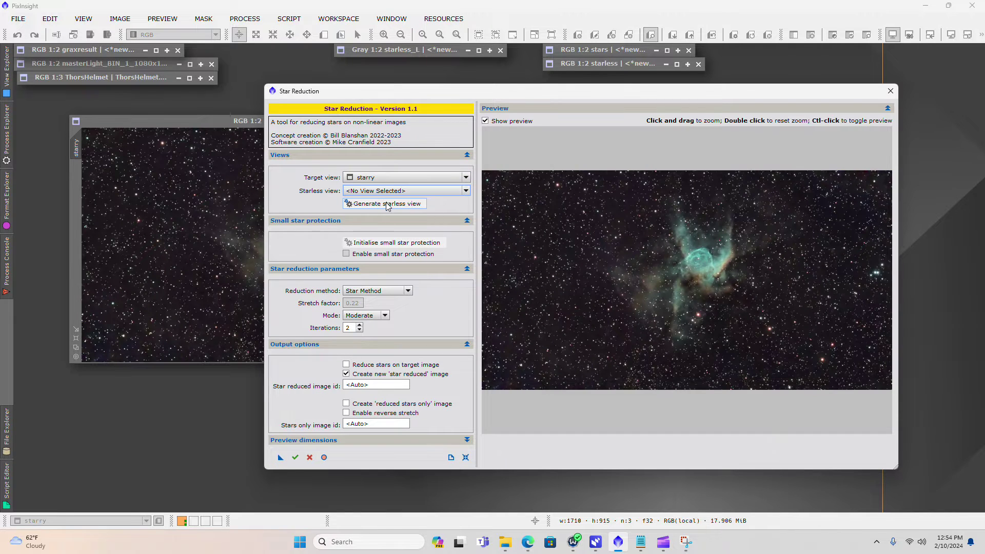
{"action": "left_click", "coordinate": [386, 190]}
{"action": "left_click", "coordinate": [380, 226]}
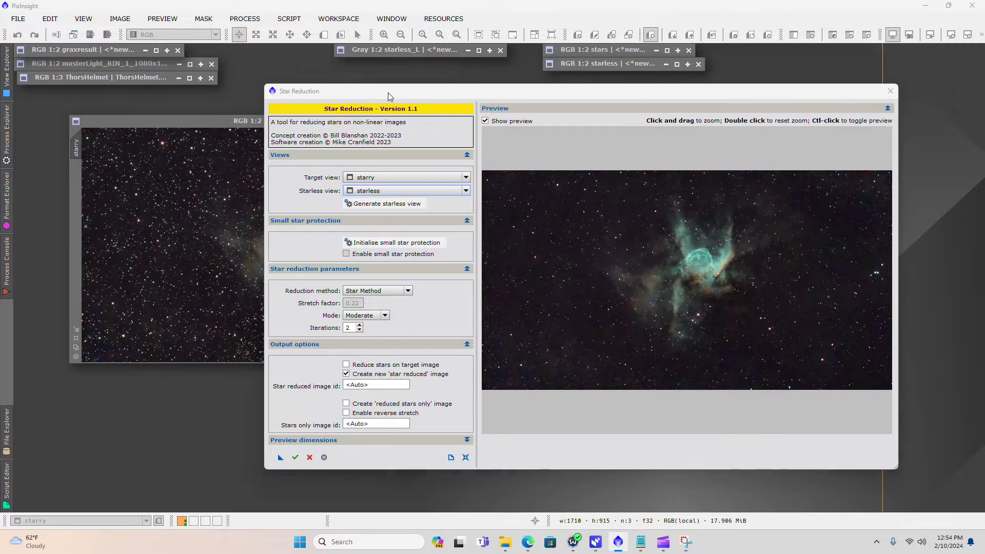
{"action": "left_click_drag", "start_coordinate": [388, 91], "coordinate": [429, 97]}
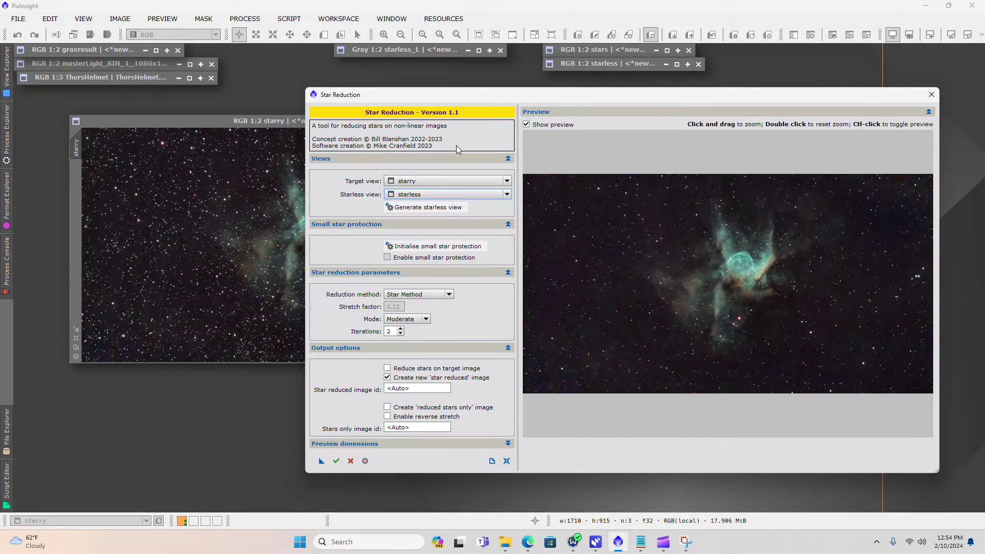
{"action": "left_click", "coordinate": [478, 94]}
{"action": "left_click_drag", "start_coordinate": [464, 98], "coordinate": [458, 98]}
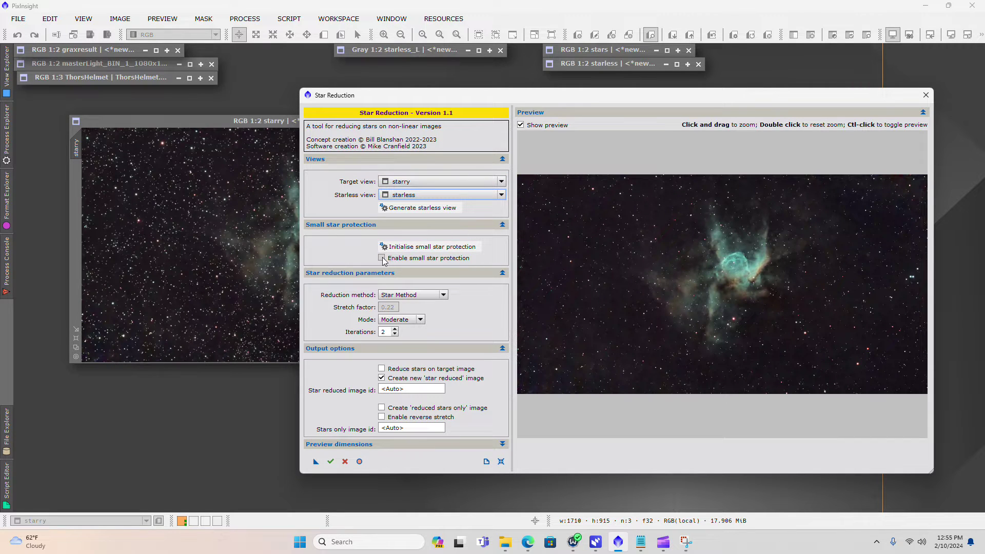
- Initialise then disable small star protection, keep Star Method, and zoom the preview into a nebula region
{"action": "left_click", "coordinate": [418, 248]}
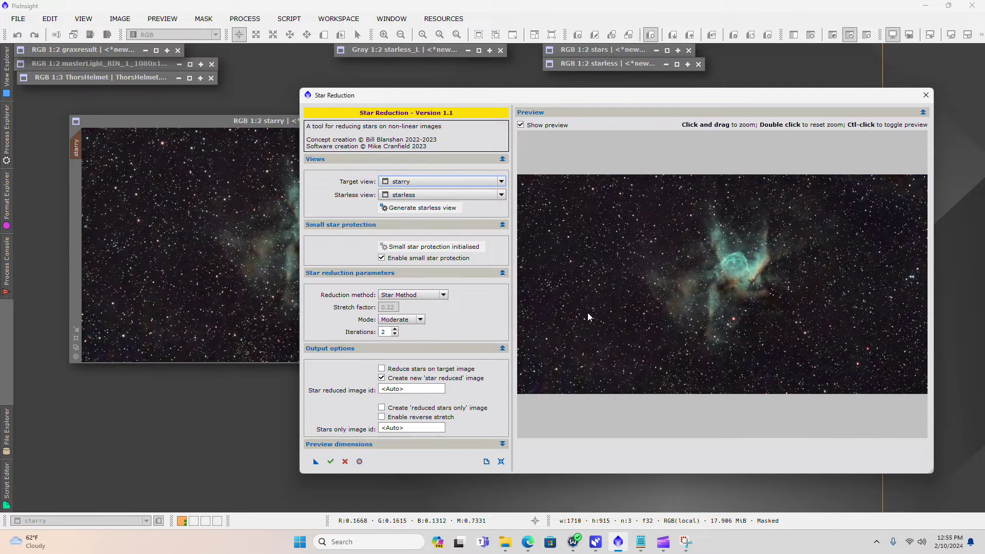
{"action": "left_click", "coordinate": [382, 258]}
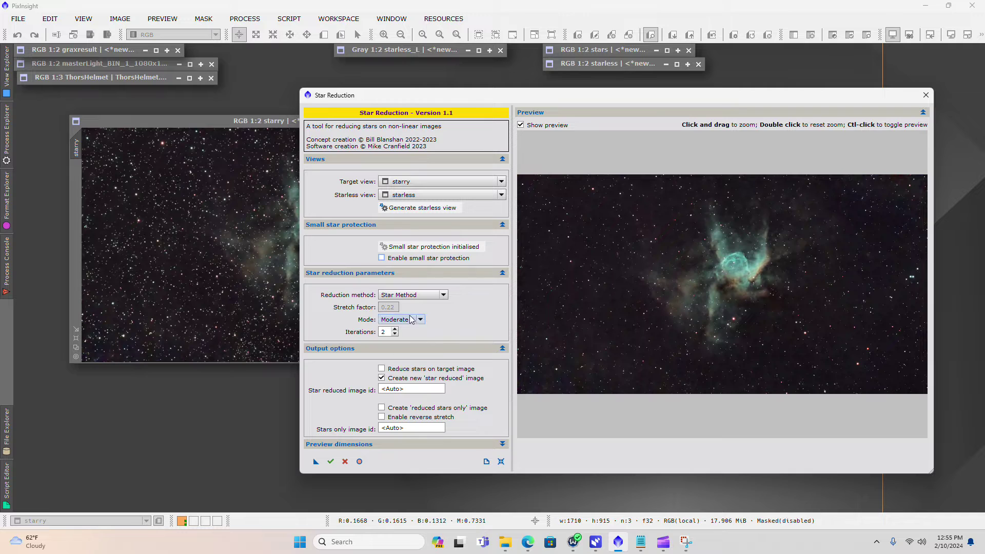
{"action": "left_click", "coordinate": [411, 296]}
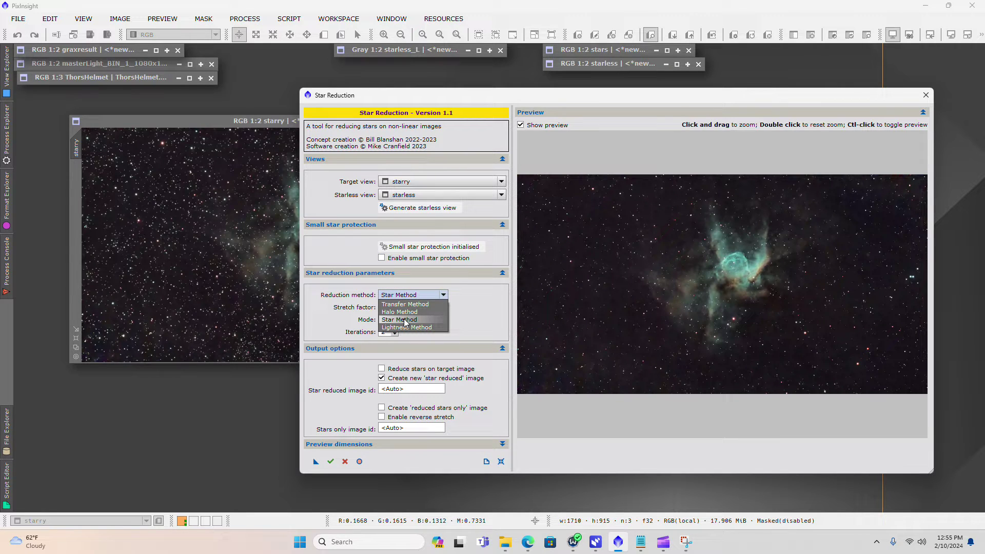
{"action": "left_click", "coordinate": [404, 320]}
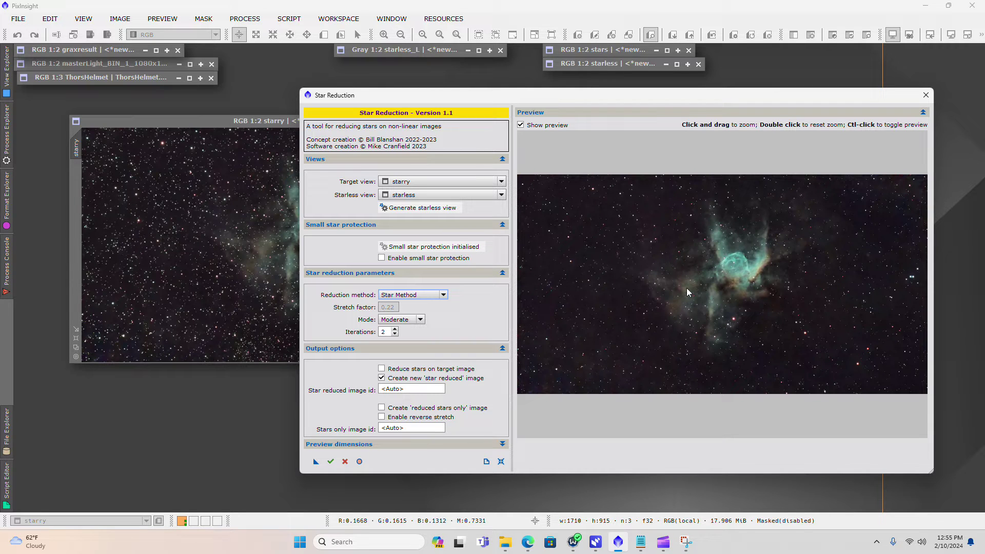
{"action": "left_click_drag", "start_coordinate": [697, 281], "coordinate": [834, 366]}
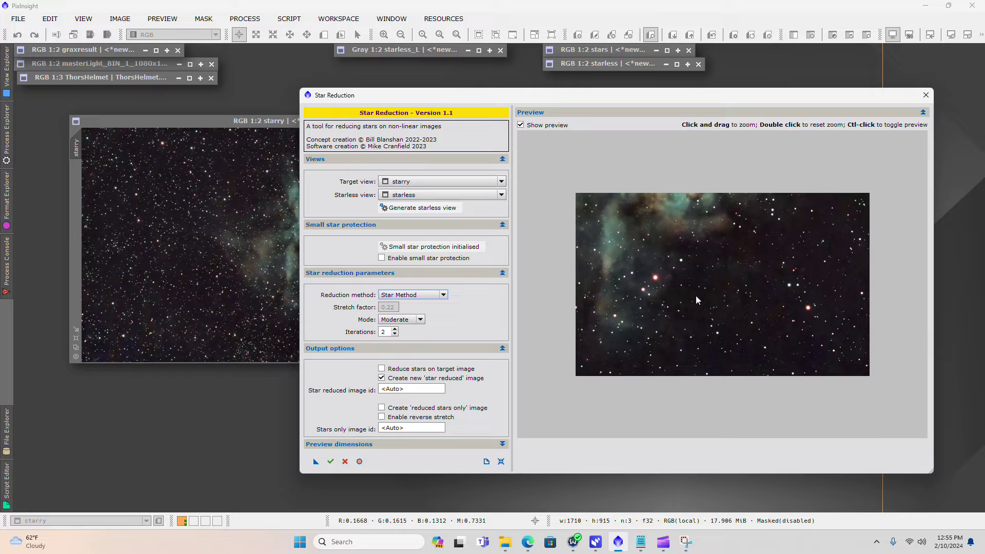
- Try Soft mode with 1 and 2 iterations, then reset the preview to the whole image
{"action": "left_click", "coordinate": [402, 319]}
{"action": "left_click", "coordinate": [394, 347]}
{"action": "key", "text": "Down"}
{"action": "left_click", "coordinate": [395, 335]}
{"action": "left_click", "coordinate": [394, 329]}
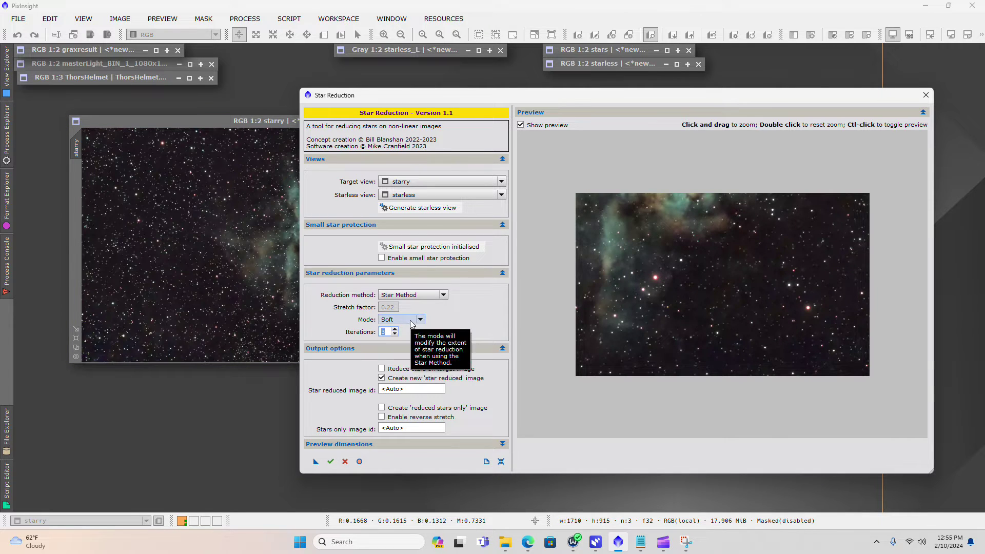
{"action": "double_click", "coordinate": [677, 267]}
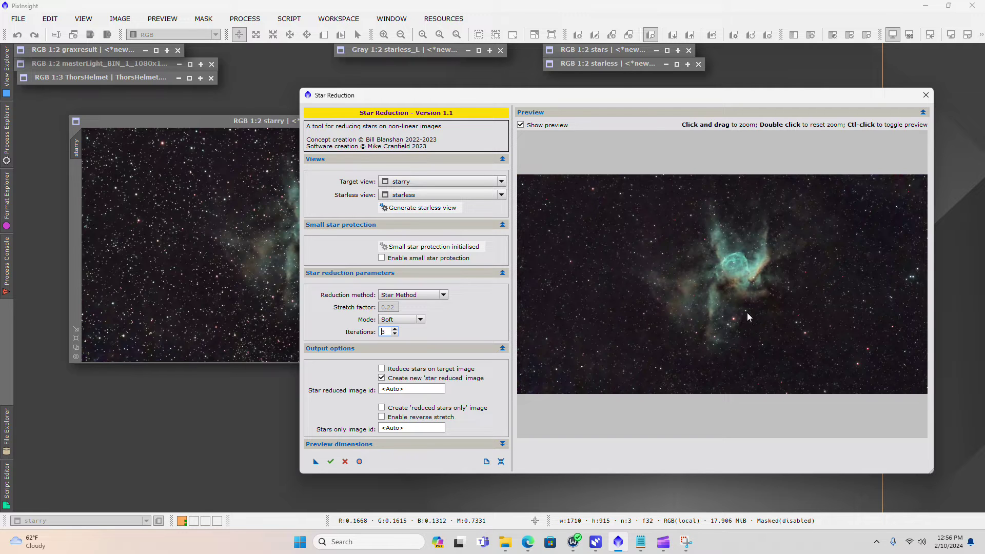
- Switch the mode back to Moderate, adjust the iterations, and execute star reduction
{"action": "left_click", "coordinate": [399, 322]}
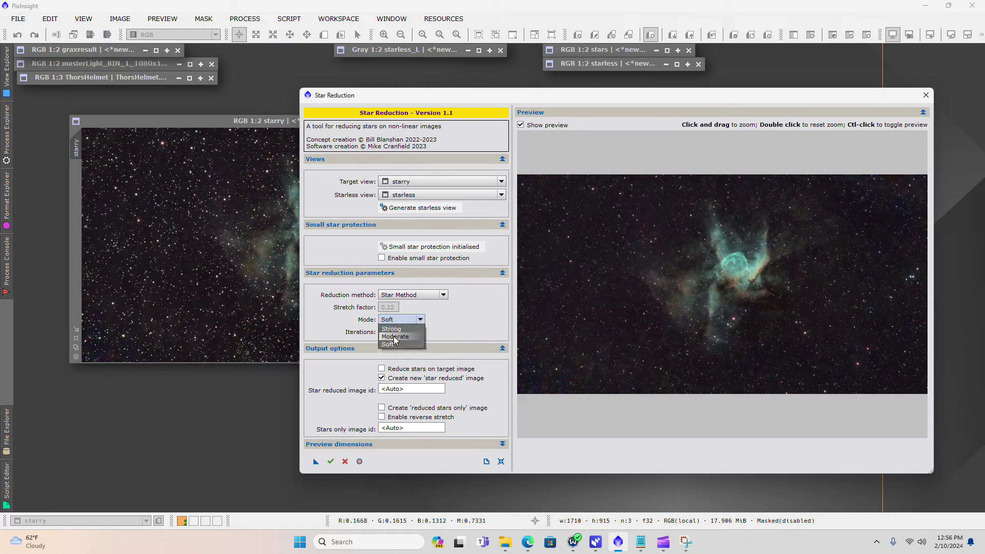
{"action": "left_click", "coordinate": [396, 338]}
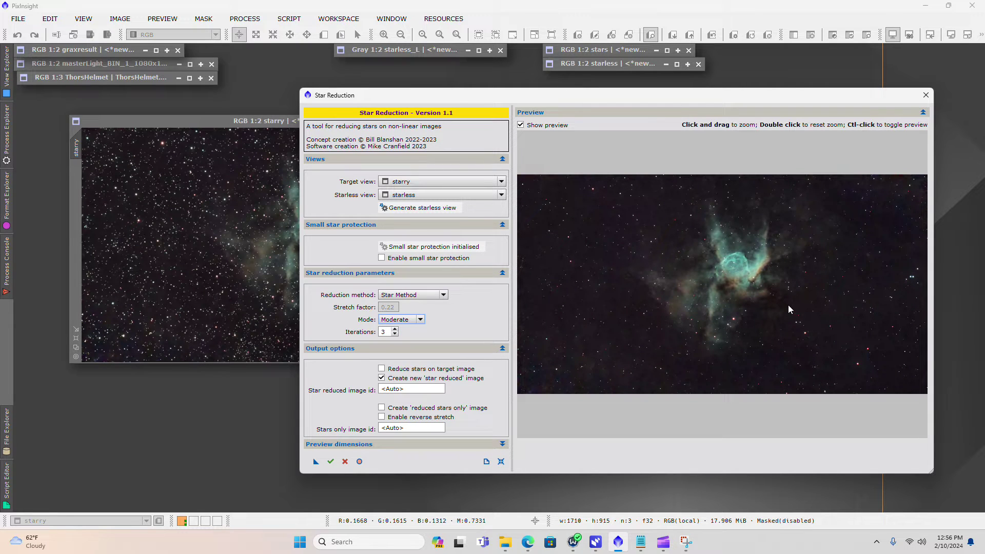
{"action": "left_click", "coordinate": [395, 334]}
{"action": "left_click", "coordinate": [395, 335]}
{"action": "left_click", "coordinate": [395, 329]}
{"action": "left_click", "coordinate": [395, 335]}
{"action": "left_click", "coordinate": [331, 461]}
- Close the Star Reduction tool and place the StarReduced window beside the starry one
{"action": "left_click", "coordinate": [926, 95]}
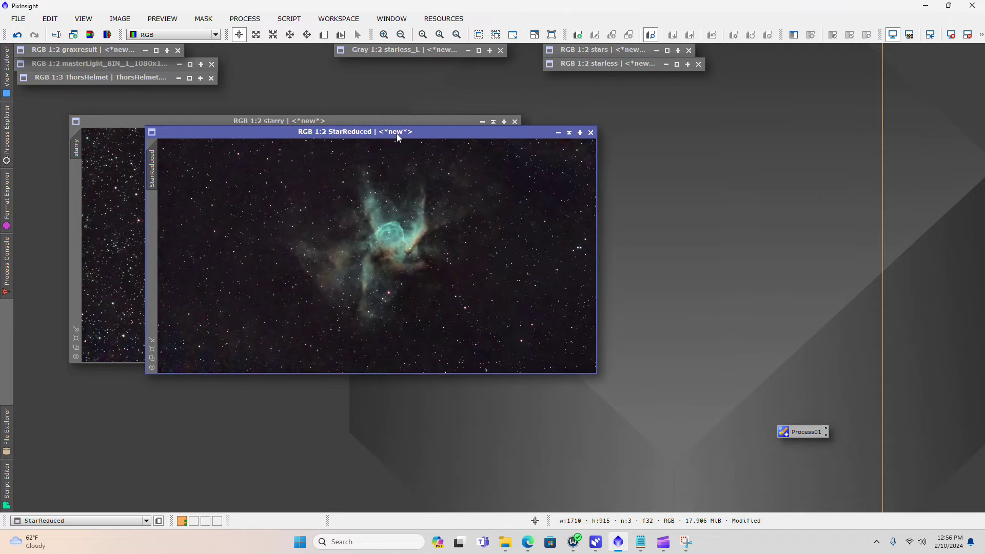
{"action": "left_click_drag", "start_coordinate": [397, 132], "coordinate": [768, 122]}
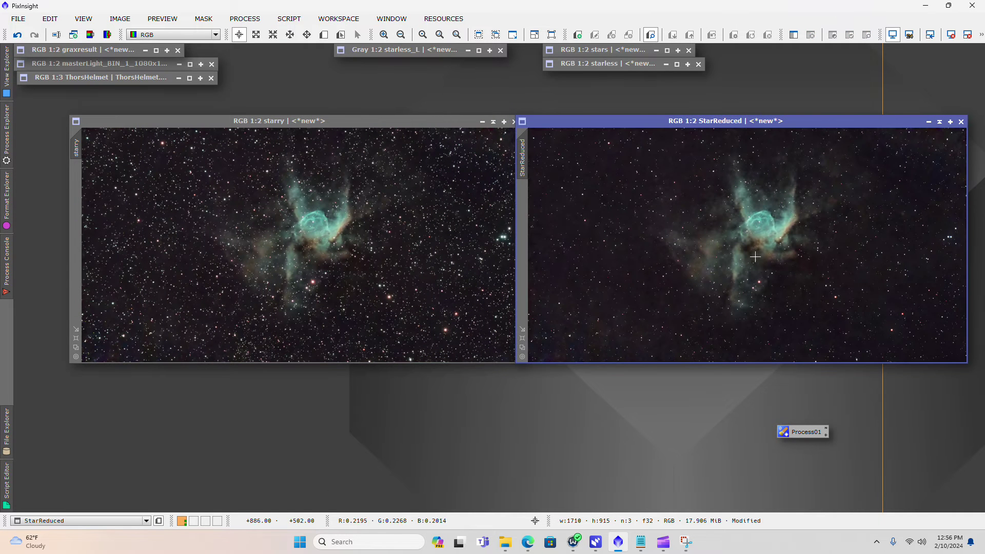
{"action": "left_click_drag", "start_coordinate": [446, 122], "coordinate": [417, 121]}
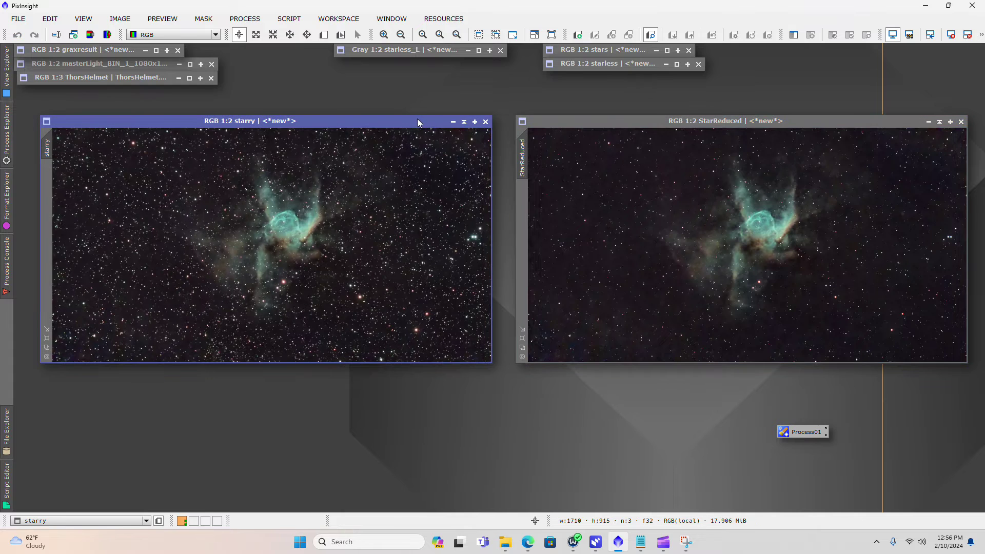
{"action": "left_click_drag", "start_coordinate": [619, 124], "coordinate": [610, 124]}
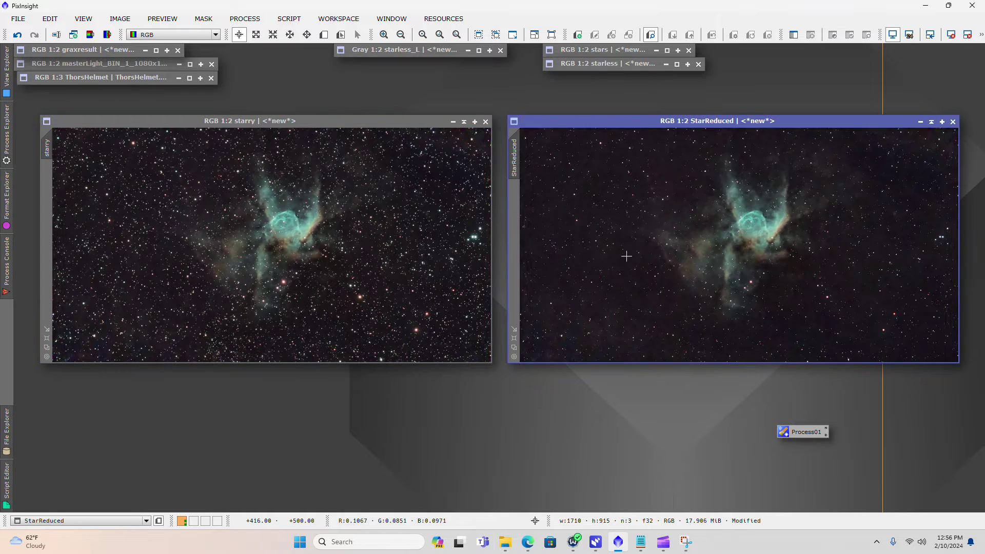
{"action": "scroll", "coordinate": [625, 256], "scroll_direction": "up", "scroll_amount": 2}
{"action": "scroll", "coordinate": [626, 256], "scroll_direction": "down", "scroll_amount": 2}
- Slide StarReduced closer to the starry image and zoom in and out to compare the stars
{"action": "left_click_drag", "start_coordinate": [649, 122], "coordinate": [605, 121]}
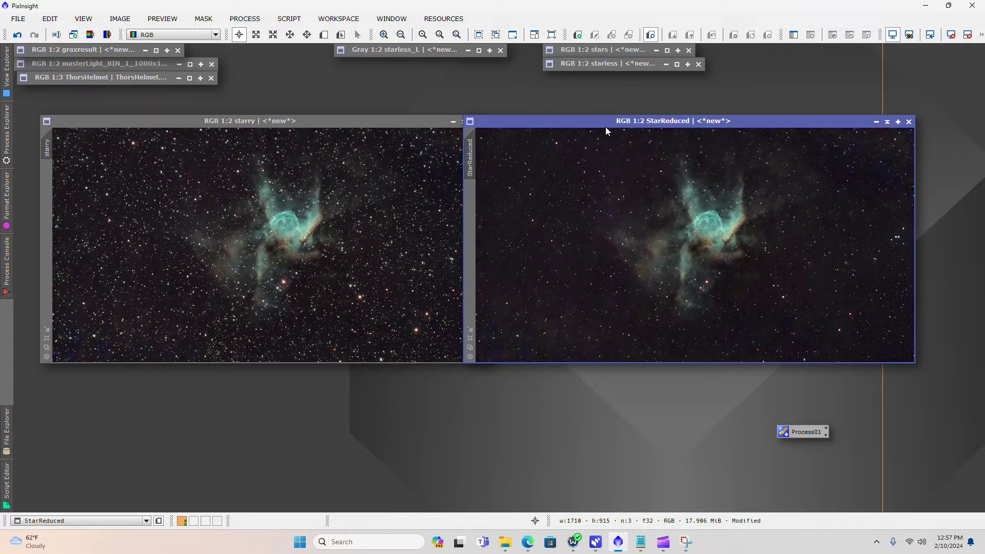
{"action": "left_click_drag", "start_coordinate": [632, 123], "coordinate": [569, 126]}
{"action": "scroll", "coordinate": [571, 156], "scroll_direction": "up", "scroll_amount": 2}
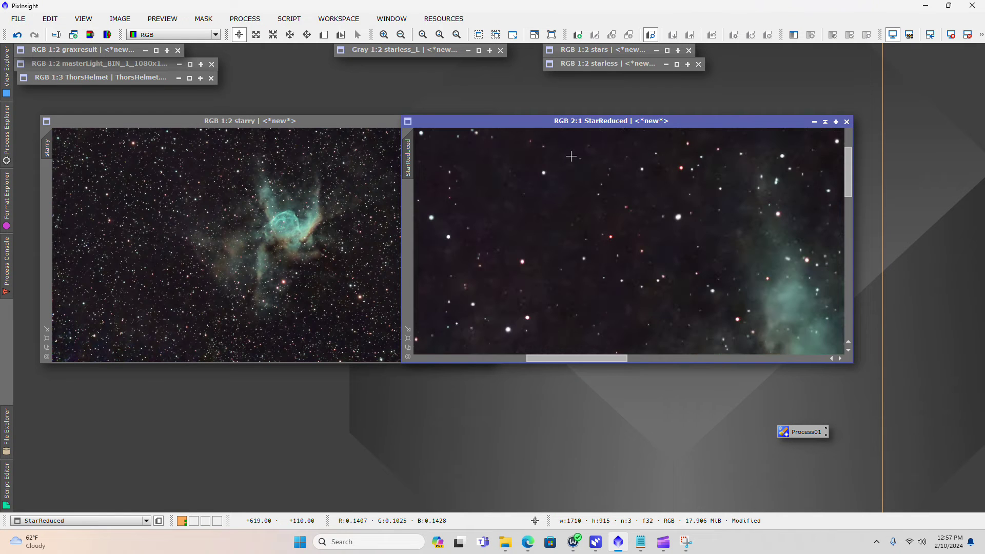
{"action": "scroll", "coordinate": [571, 156], "scroll_direction": "up", "scroll_amount": 1}
{"action": "scroll", "coordinate": [571, 156], "scroll_direction": "down", "scroll_amount": 3}
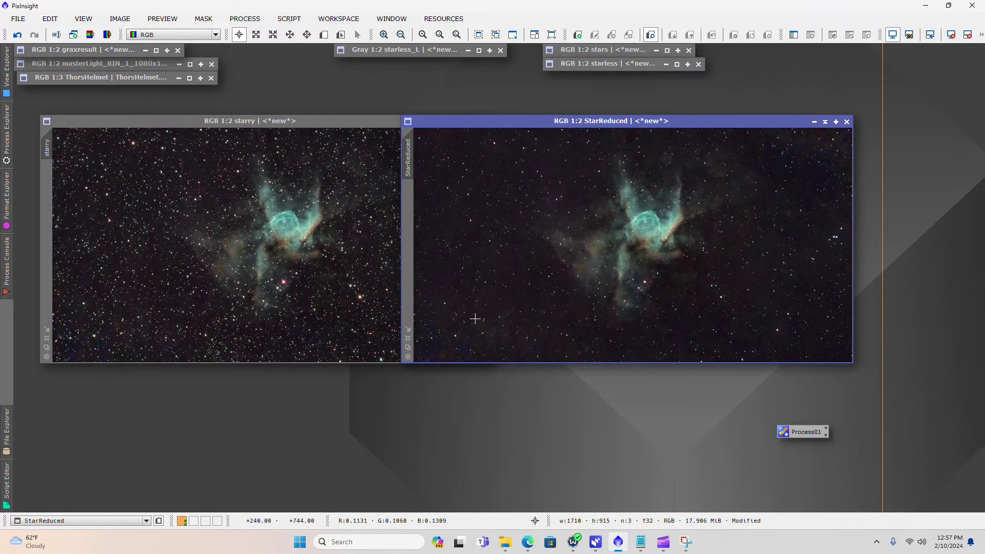
{"action": "scroll", "coordinate": [468, 326], "scroll_direction": "up", "scroll_amount": 4}
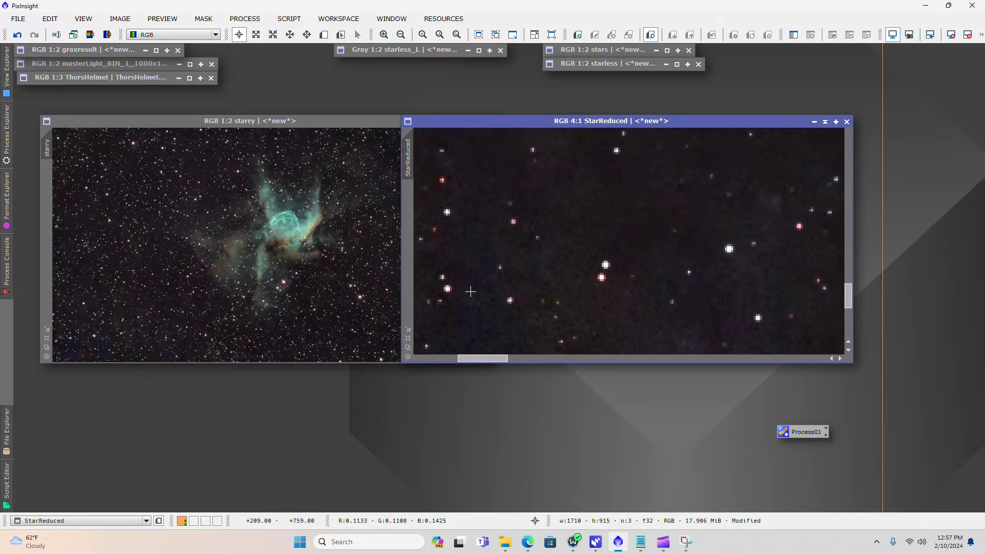
{"action": "scroll", "coordinate": [470, 292], "scroll_direction": "down", "scroll_amount": 2}
{"action": "scroll", "coordinate": [479, 285], "scroll_direction": "up", "scroll_amount": 1}
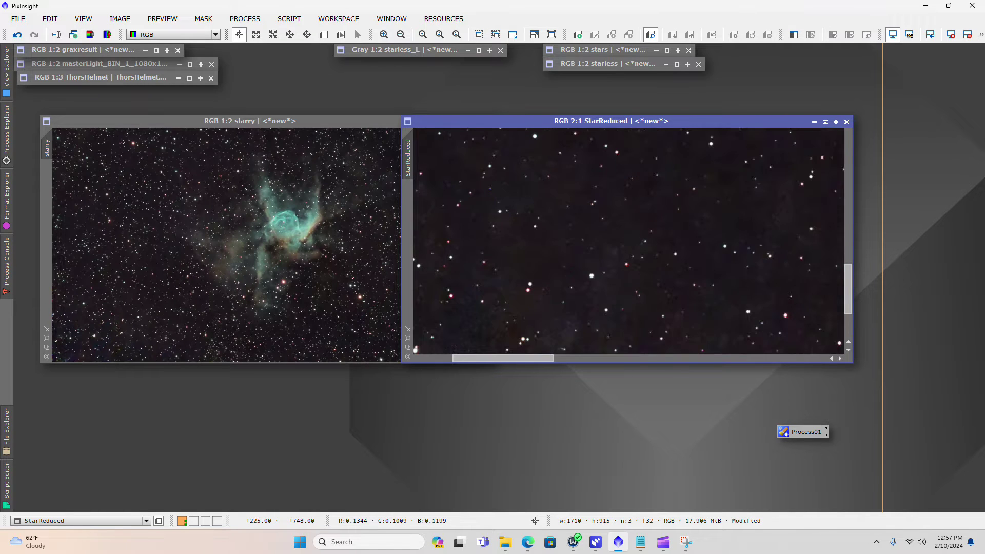
{"action": "scroll", "coordinate": [479, 286], "scroll_direction": "down", "scroll_amount": 1}
{"action": "scroll", "coordinate": [474, 287], "scroll_direction": "up", "scroll_amount": 1}
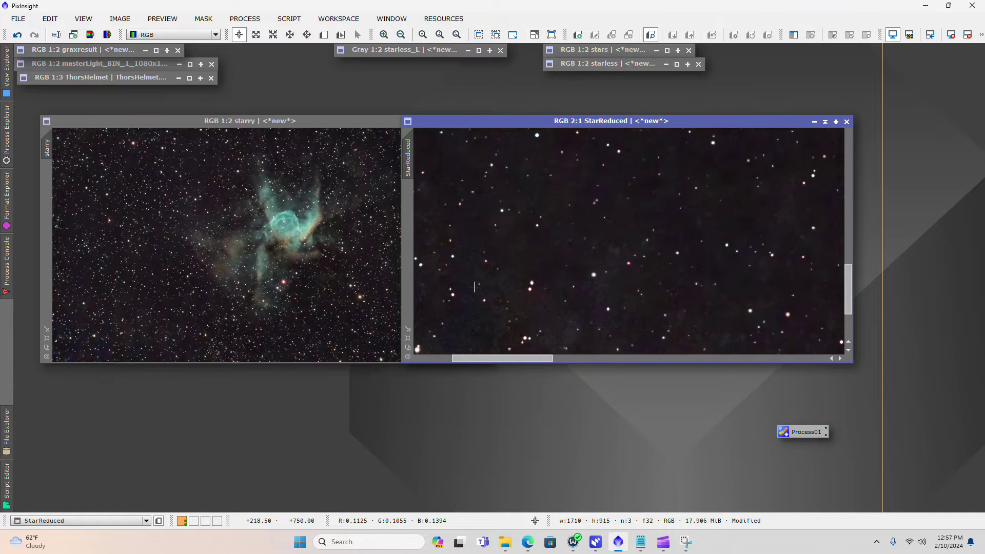
{"action": "scroll", "coordinate": [564, 287], "scroll_direction": "down", "scroll_amount": 2}
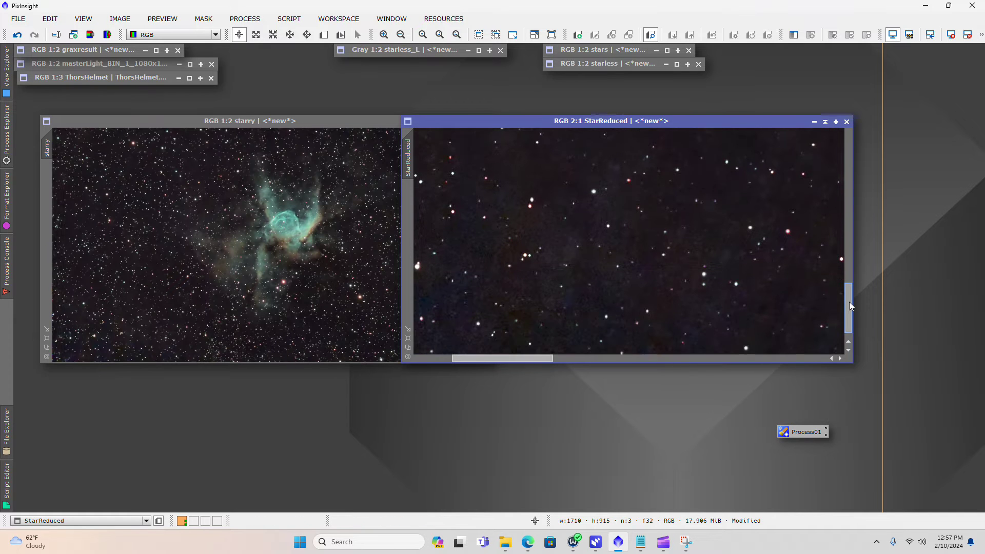
{"action": "scroll", "coordinate": [641, 277], "scroll_direction": "up", "scroll_amount": 1}
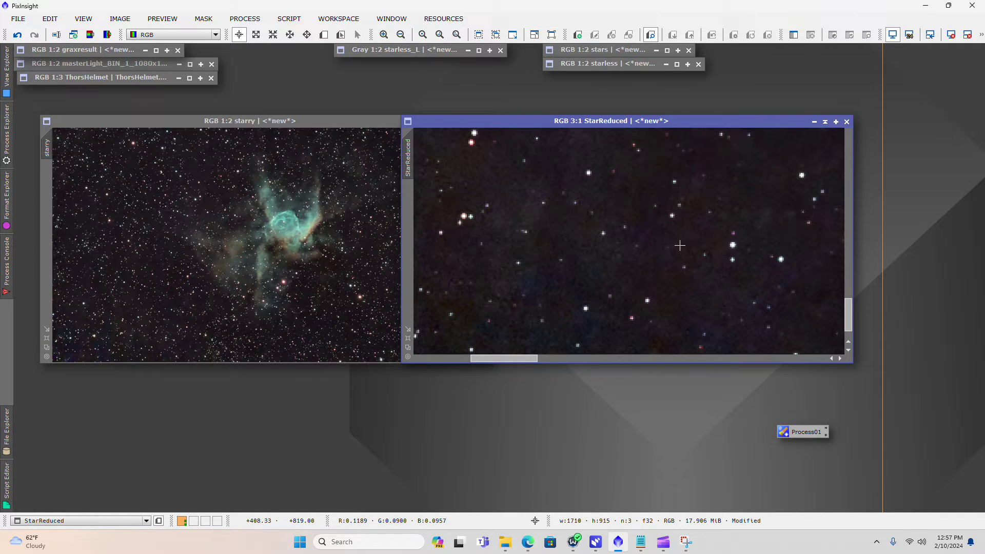
{"action": "scroll", "coordinate": [682, 248], "scroll_direction": "down", "scroll_amount": 1}
{"action": "scroll", "coordinate": [678, 250], "scroll_direction": "up", "scroll_amount": 1}
{"action": "scroll", "coordinate": [669, 254], "scroll_direction": "down", "scroll_amount": 1}
{"action": "scroll", "coordinate": [665, 256], "scroll_direction": "down", "scroll_amount": 2}
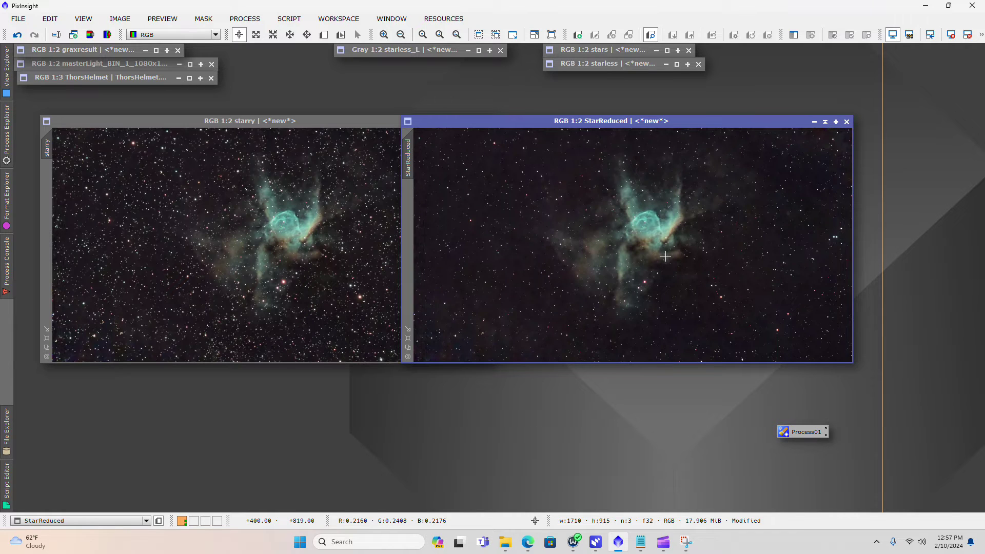
{"action": "left_click_drag", "start_coordinate": [582, 123], "coordinate": [668, 121]}
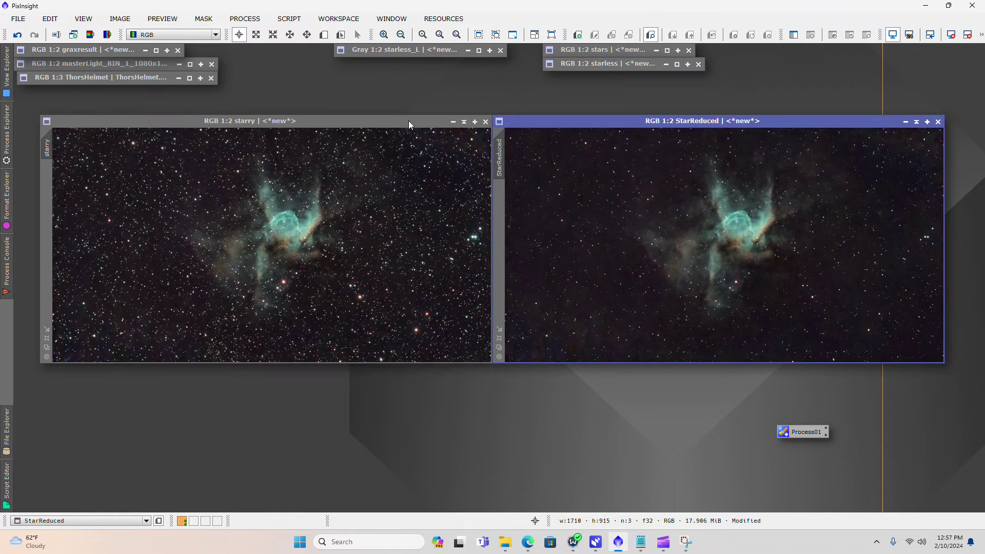
{"action": "left_click_drag", "start_coordinate": [408, 121], "coordinate": [382, 120]}
{"action": "left_click_drag", "start_coordinate": [568, 122], "coordinate": [545, 121]}
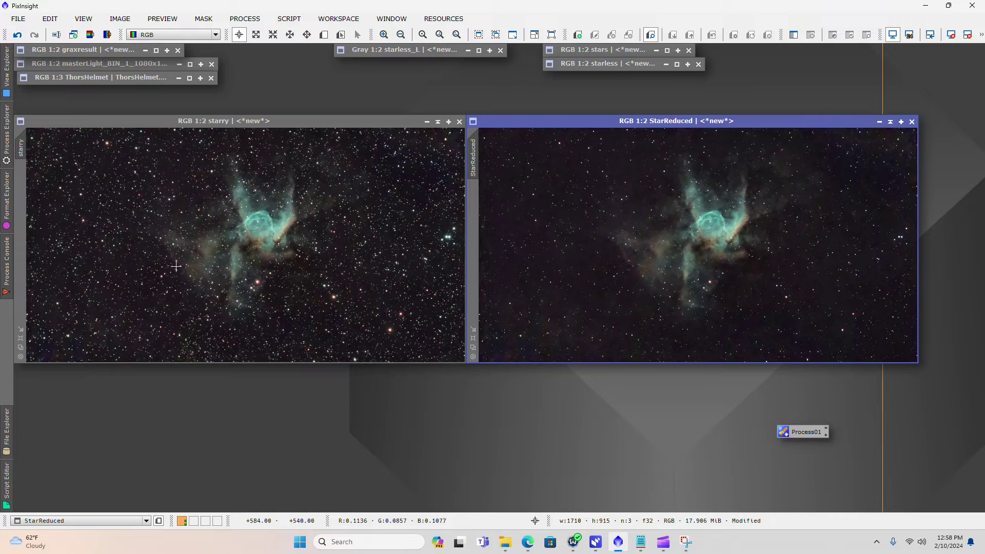
{"action": "scroll", "coordinate": [173, 259], "scroll_direction": "up", "scroll_amount": 3}
{"action": "scroll", "coordinate": [173, 259], "scroll_direction": "down", "scroll_amount": 3}
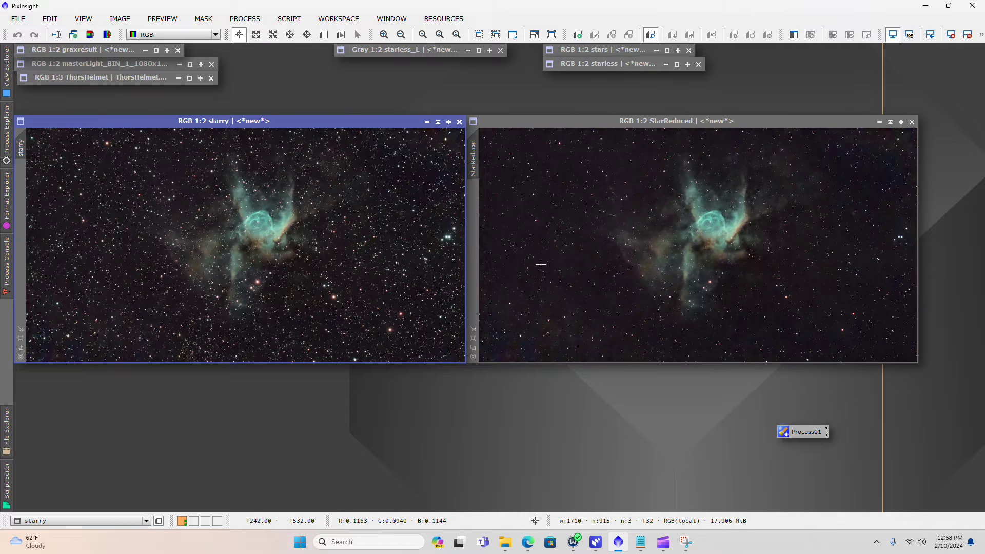
{"action": "scroll", "coordinate": [602, 261], "scroll_direction": "up", "scroll_amount": 1}
{"action": "scroll", "coordinate": [602, 261], "scroll_direction": "down", "scroll_amount": 2}
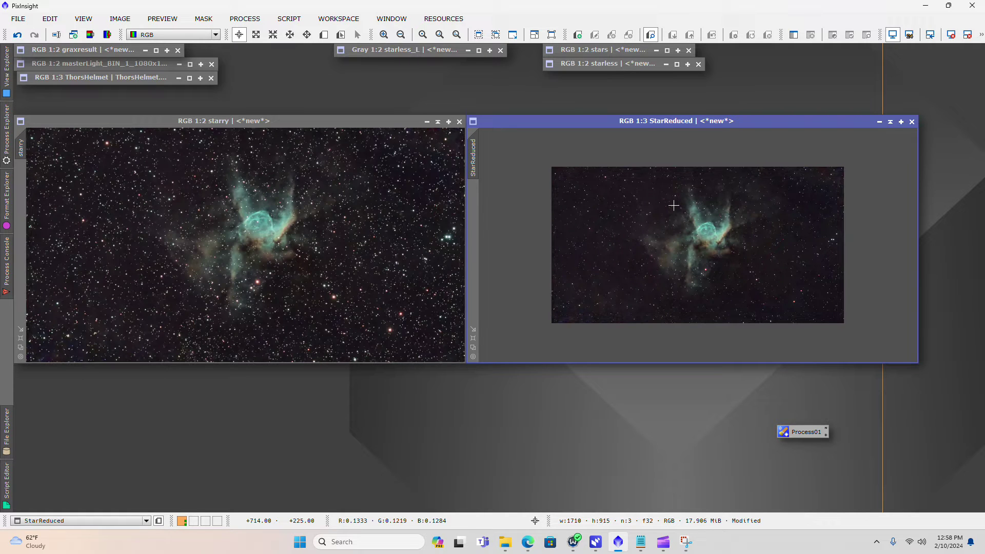
{"action": "scroll", "coordinate": [666, 209], "scroll_direction": "up", "scroll_amount": 1}
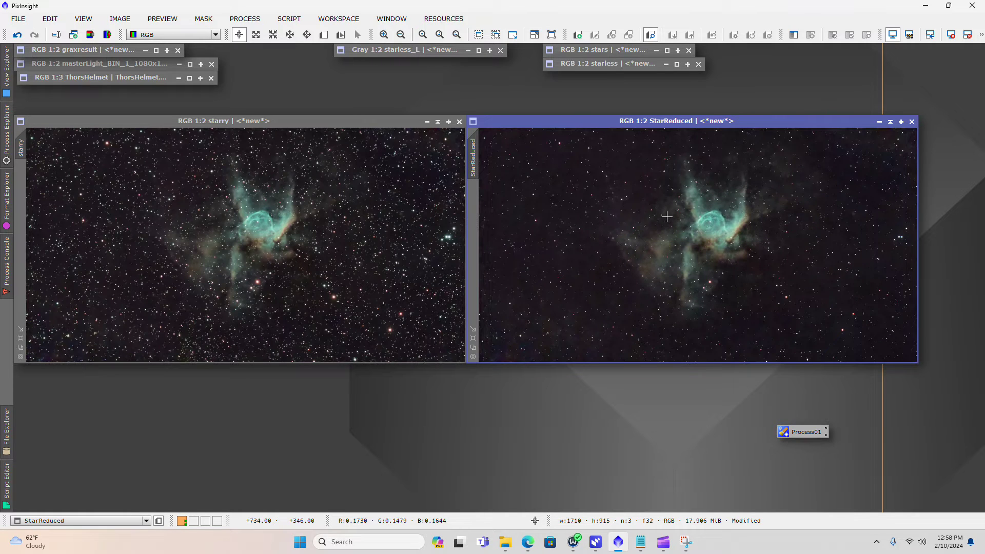
{"action": "scroll", "coordinate": [645, 253], "scroll_direction": "down", "scroll_amount": 1}
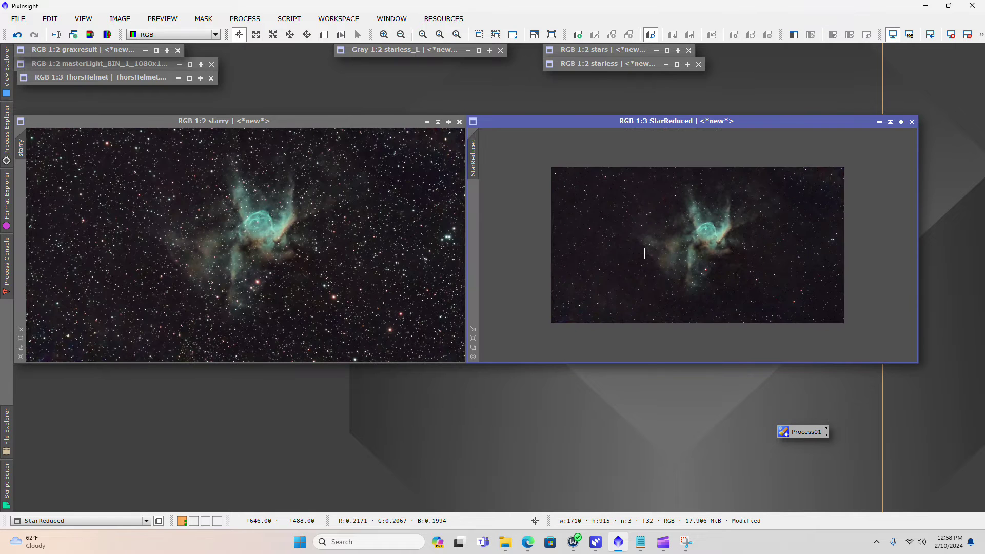
{"action": "scroll", "coordinate": [643, 253], "scroll_direction": "up", "scroll_amount": 1}
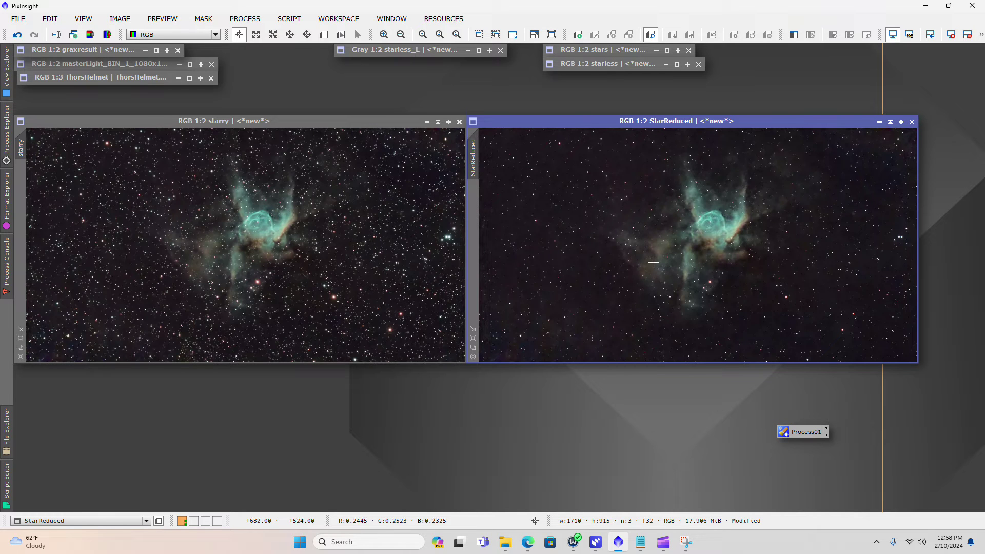
{"action": "scroll", "coordinate": [651, 252], "scroll_direction": "up", "scroll_amount": 1}
{"action": "scroll", "coordinate": [614, 202], "scroll_direction": "down", "scroll_amount": 2}
{"action": "scroll", "coordinate": [608, 213], "scroll_direction": "up", "scroll_amount": 1}
{"action": "left_click_drag", "start_coordinate": [617, 121], "coordinate": [607, 143]}
- Iconize the starry image into the icon stack and move StarReduced to the left
{"action": "left_click", "coordinate": [437, 122]}
{"action": "left_click_drag", "start_coordinate": [260, 228], "coordinate": [101, 93]}
{"action": "left_click_drag", "start_coordinate": [589, 145], "coordinate": [342, 137]}
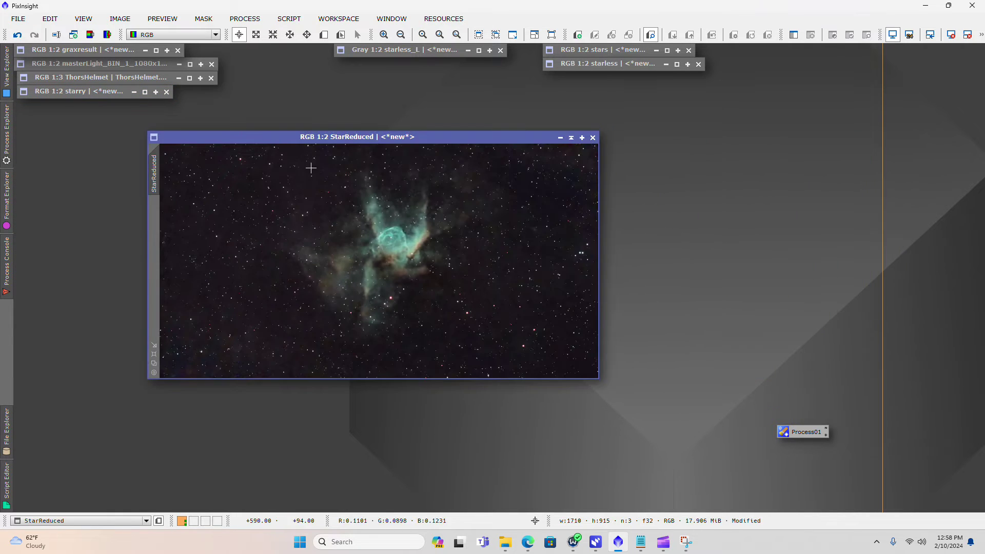
{"action": "left_click_drag", "start_coordinate": [343, 137], "coordinate": [273, 137]}
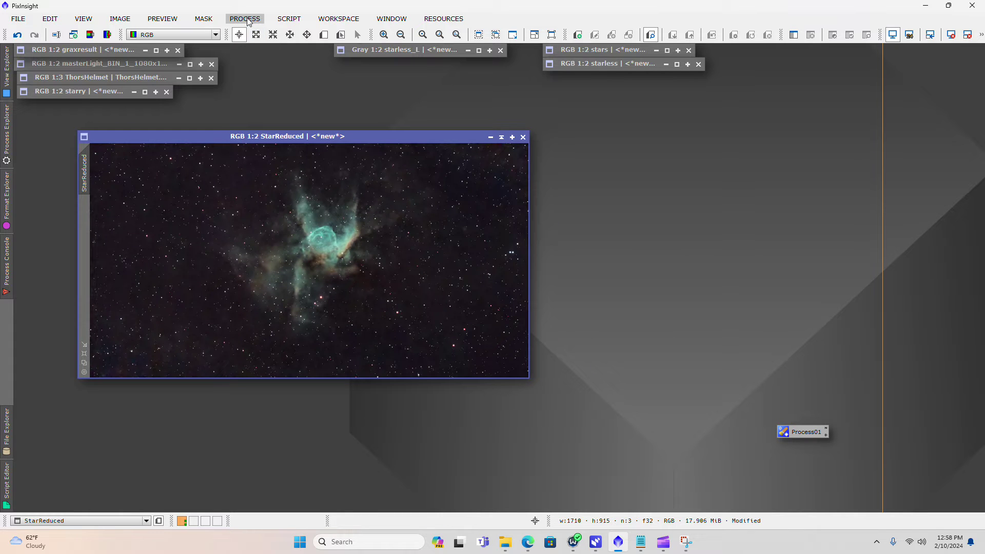
- Open CurvesTransformation beside the image and toggle its Real-Time Preview on, then off
{"action": "left_click", "coordinate": [245, 19]}
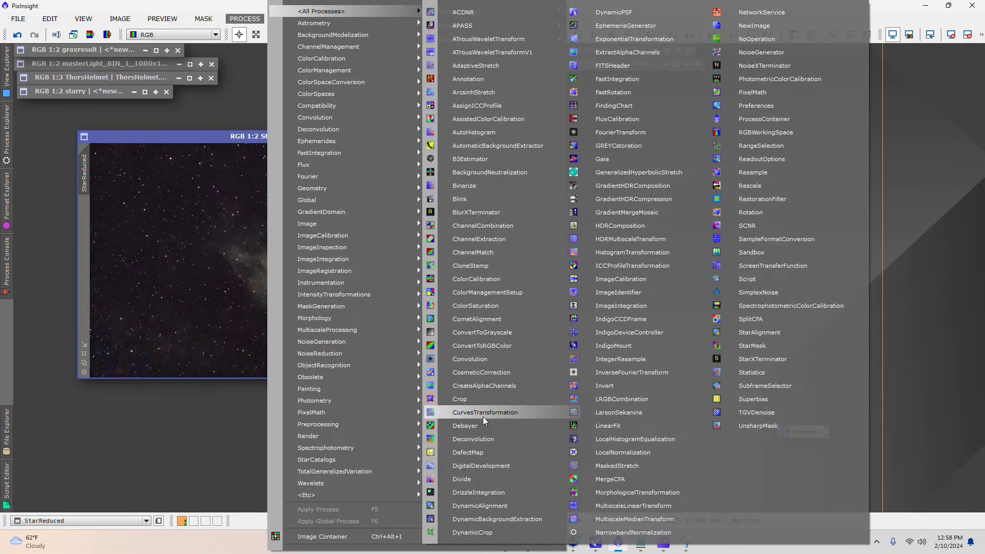
{"action": "left_click", "coordinate": [479, 352]}
{"action": "left_click_drag", "start_coordinate": [683, 91], "coordinate": [617, 113]}
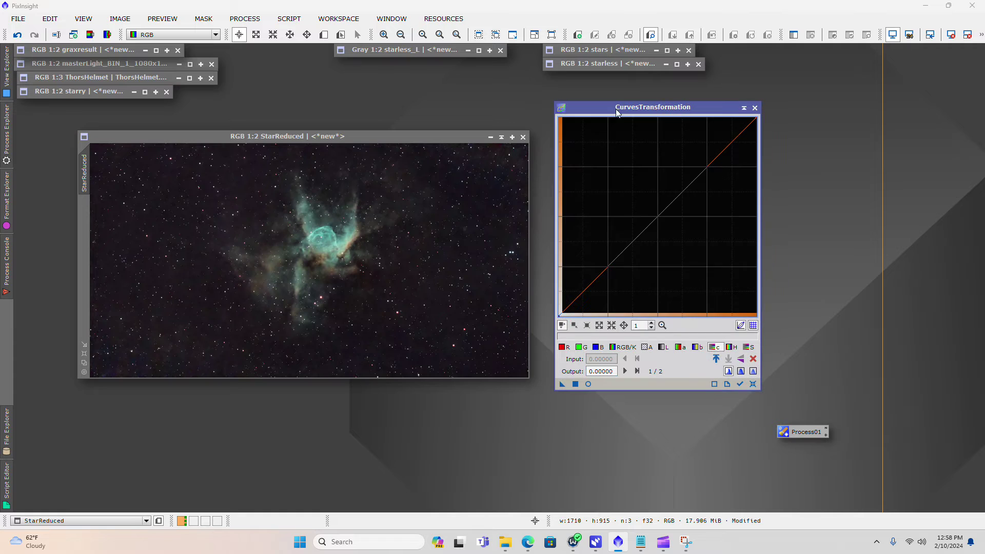
{"action": "left_click", "coordinate": [588, 383]}
{"action": "left_click", "coordinate": [753, 384]}
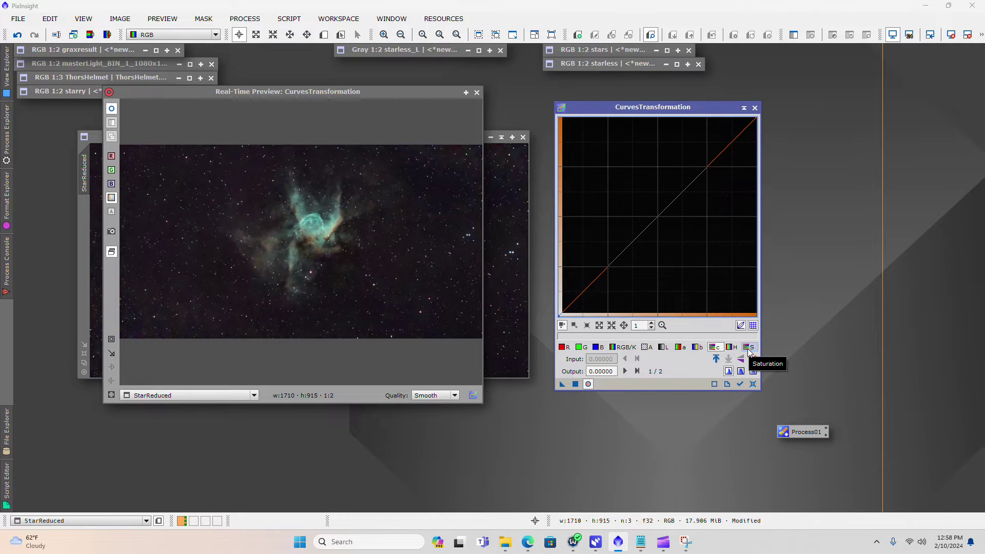
{"action": "left_click", "coordinate": [477, 92]}
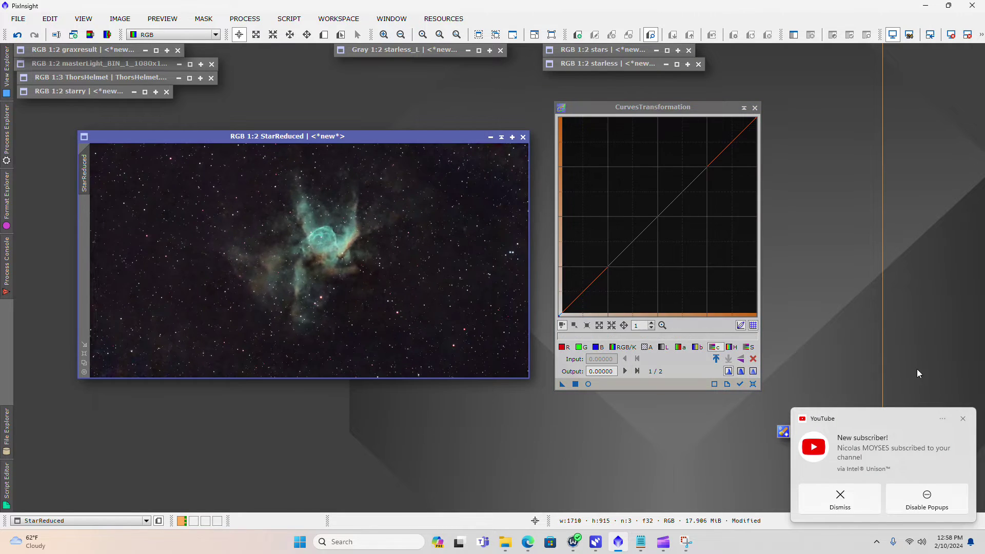
- Restore starless_L over StarReduced and open HistogramTransformation, closing the curves tool
{"action": "left_click", "coordinate": [961, 419]}
{"action": "double_click", "coordinate": [409, 47]}
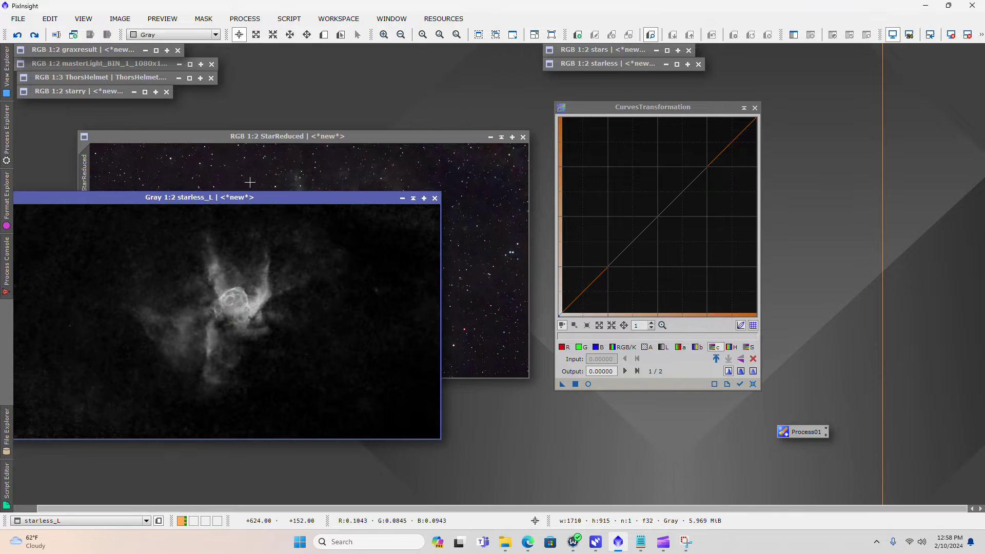
{"action": "left_click_drag", "start_coordinate": [259, 197], "coordinate": [311, 101]}
{"action": "left_click", "coordinate": [241, 19]}
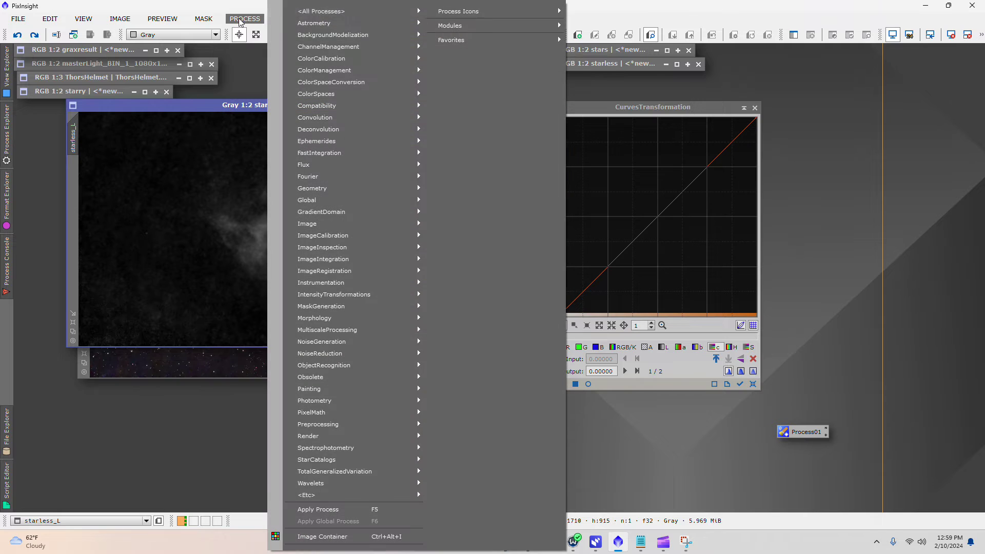
{"action": "mouse_move", "coordinate": [389, 11]}
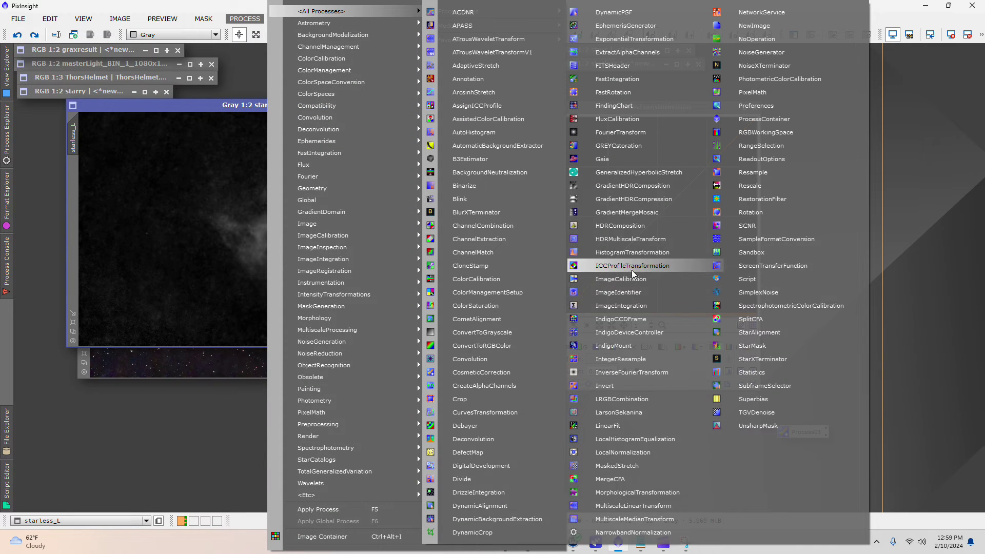
{"action": "left_click", "coordinate": [632, 253]}
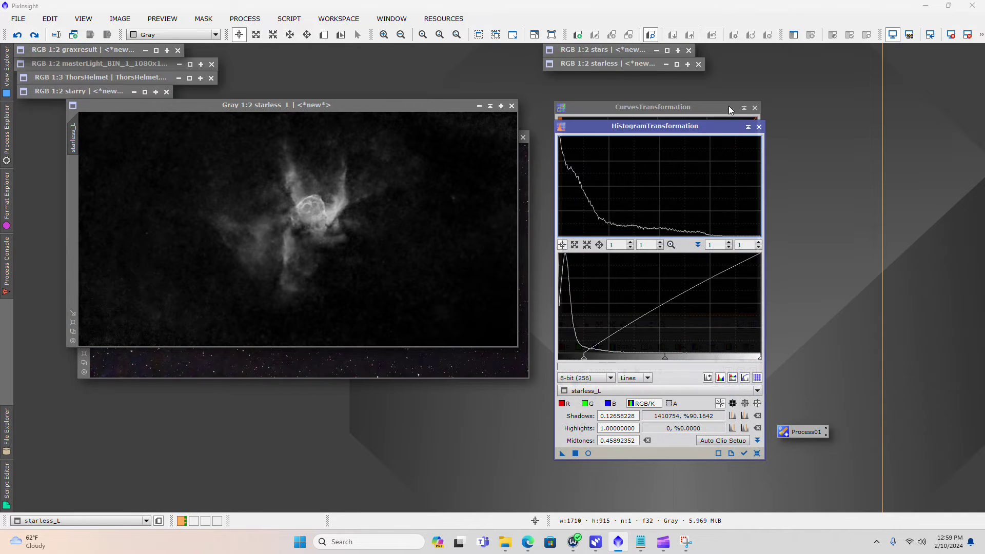
{"action": "left_click", "coordinate": [755, 108]}
{"action": "left_click_drag", "start_coordinate": [656, 128], "coordinate": [648, 106]}
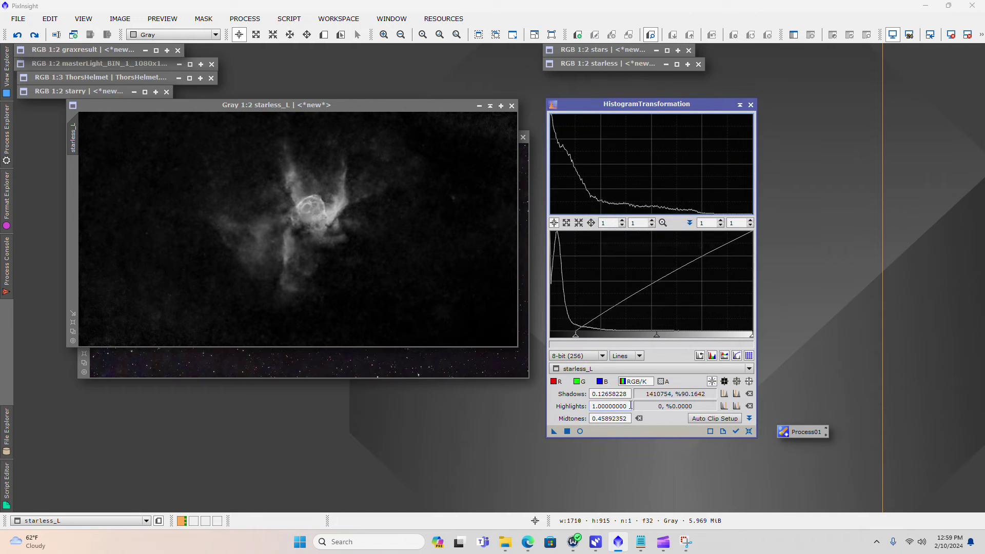
- Reset the histogram, set shadows 0.05569620 and midtones 0.49597855, and apply to starless_L
{"action": "left_click", "coordinate": [748, 432]}
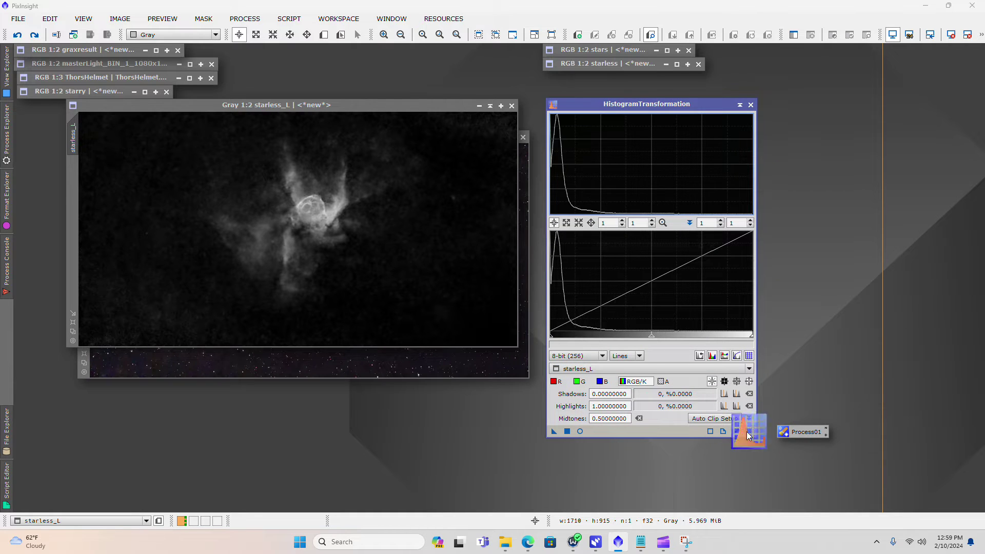
{"action": "left_click", "coordinate": [580, 432]}
{"action": "left_click_drag", "start_coordinate": [551, 336], "coordinate": [561, 338]}
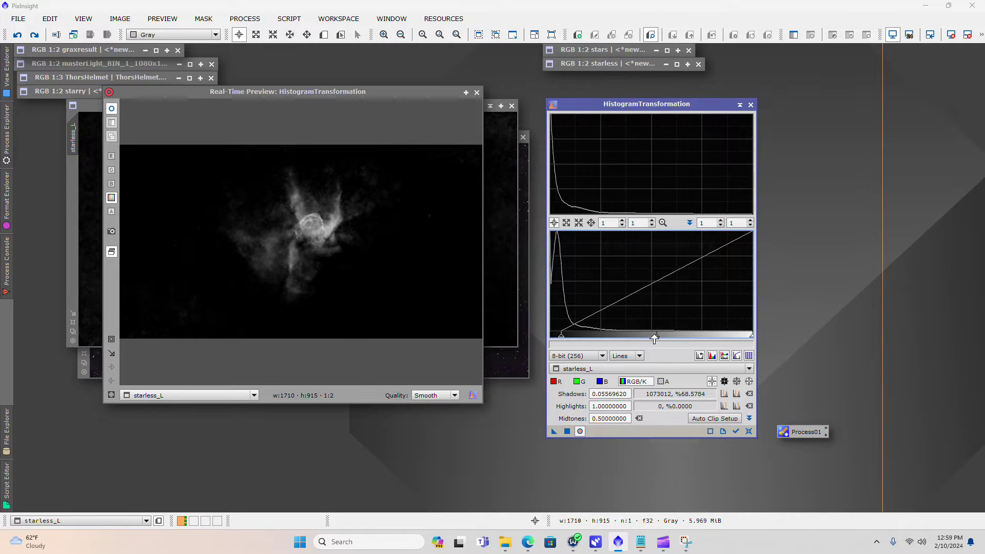
{"action": "left_click_drag", "start_coordinate": [656, 336], "coordinate": [655, 336]}
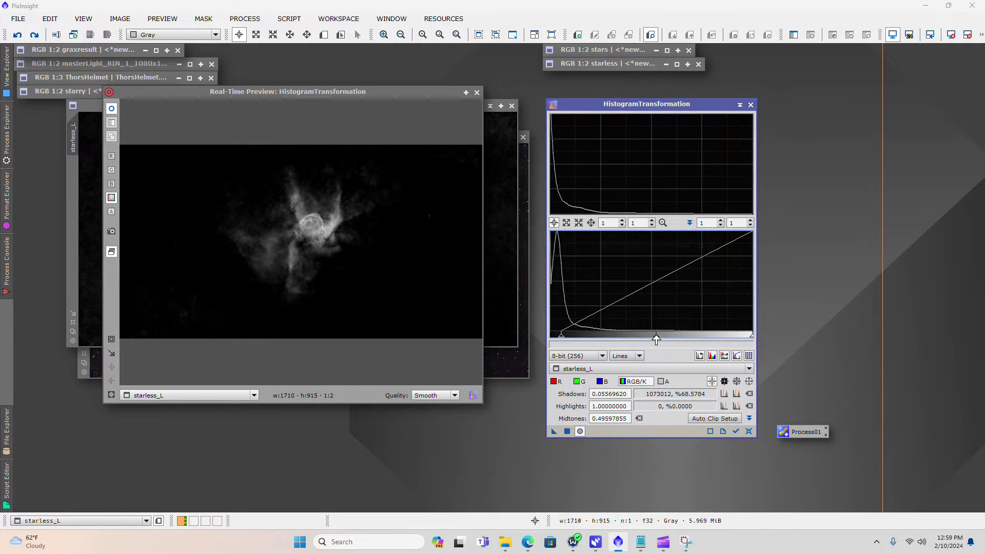
{"action": "left_click", "coordinate": [567, 431]}
{"action": "left_click", "coordinate": [476, 92]}
- Attach starless_L as a mask on StarReduced, then minimize starless_L
{"action": "left_click_drag", "start_coordinate": [396, 107], "coordinate": [486, 106]}
{"action": "left_click_drag", "start_coordinate": [164, 136], "coordinate": [241, 168]}
{"action": "double_click", "coordinate": [491, 107]}
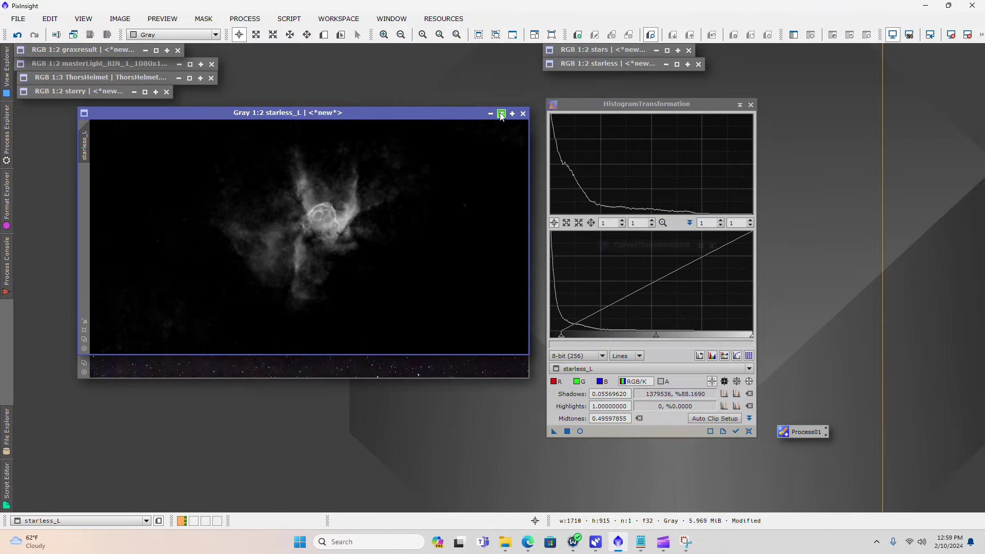
{"action": "left_click", "coordinate": [501, 114]}
- Close HistogramTransformation, move the iconized curves tool aside, and minimize starless_L again
{"action": "left_click_drag", "start_coordinate": [613, 105], "coordinate": [680, 95]}
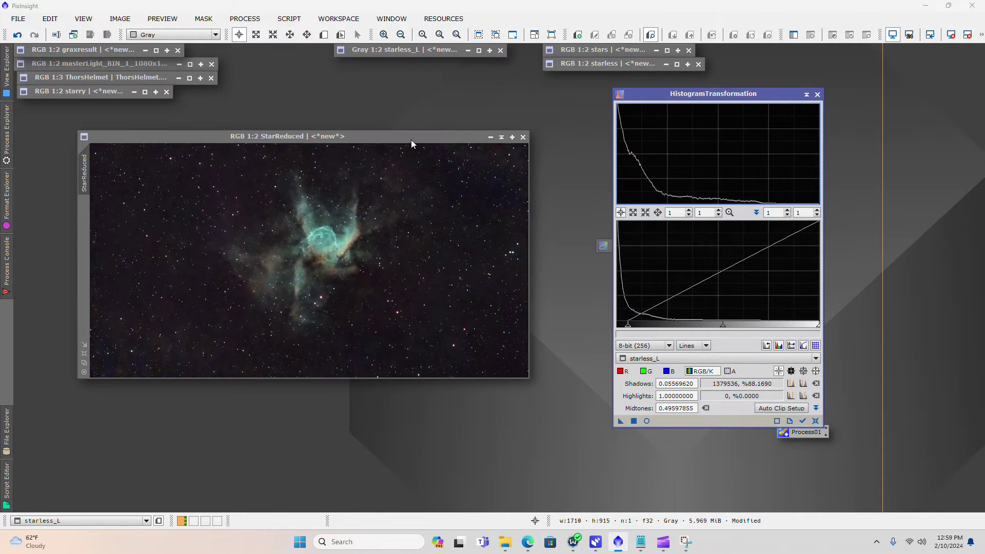
{"action": "left_click_drag", "start_coordinate": [419, 135], "coordinate": [431, 137]}
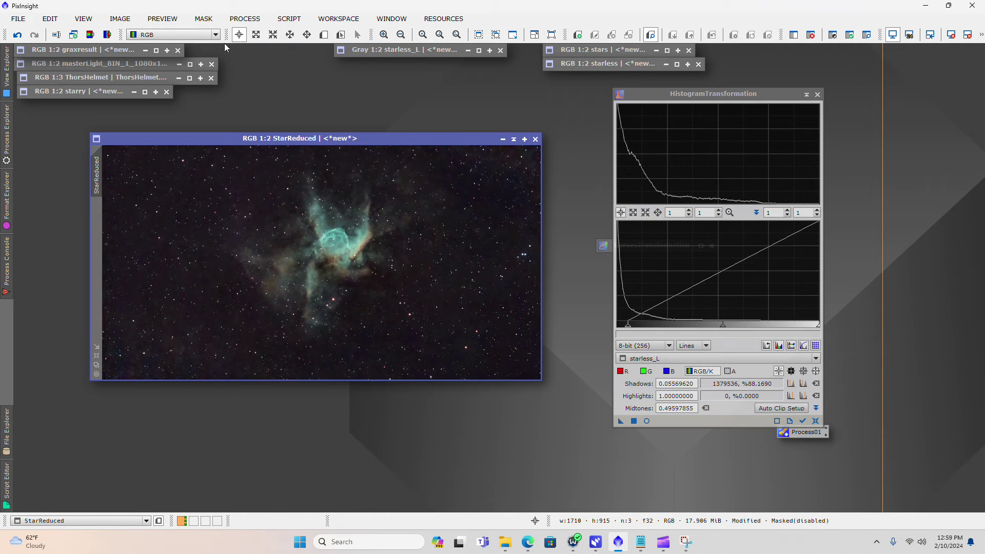
{"action": "double_click", "coordinate": [402, 52]}
{"action": "left_click_drag", "start_coordinate": [351, 116], "coordinate": [495, 78]}
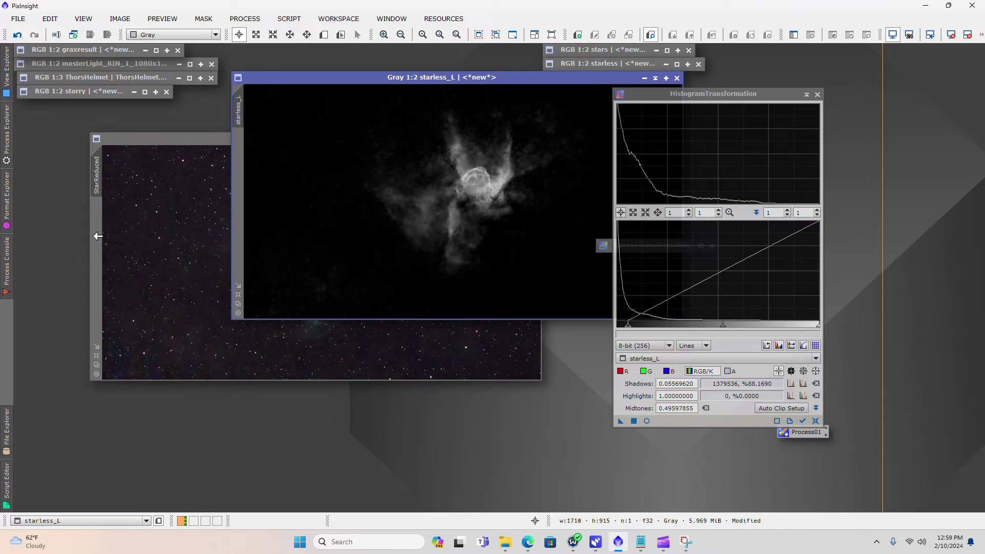
{"action": "left_click", "coordinate": [817, 94]}
{"action": "left_click_drag", "start_coordinate": [621, 80], "coordinate": [527, 145]}
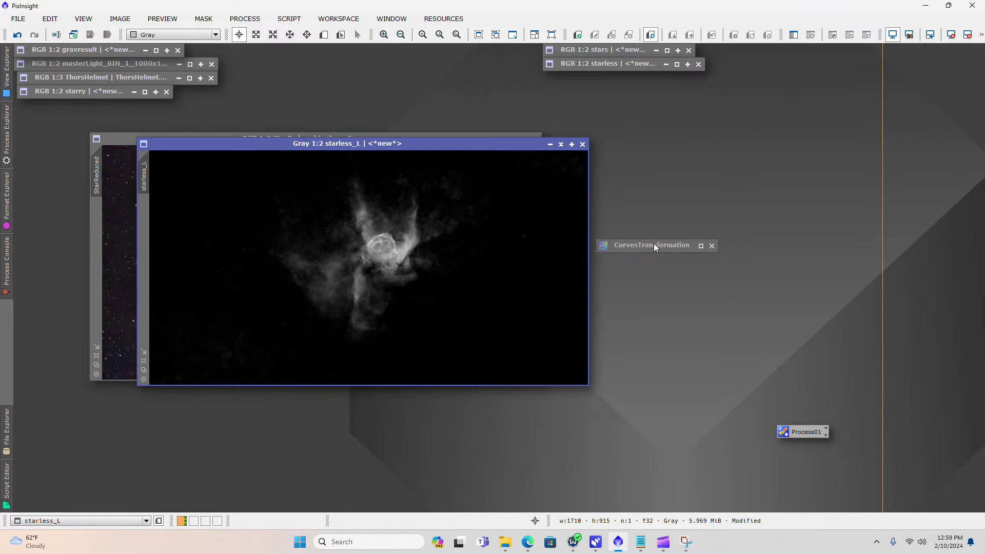
{"action": "left_click_drag", "start_coordinate": [655, 247], "coordinate": [842, 125]}
{"action": "left_click_drag", "start_coordinate": [496, 147], "coordinate": [674, 134]}
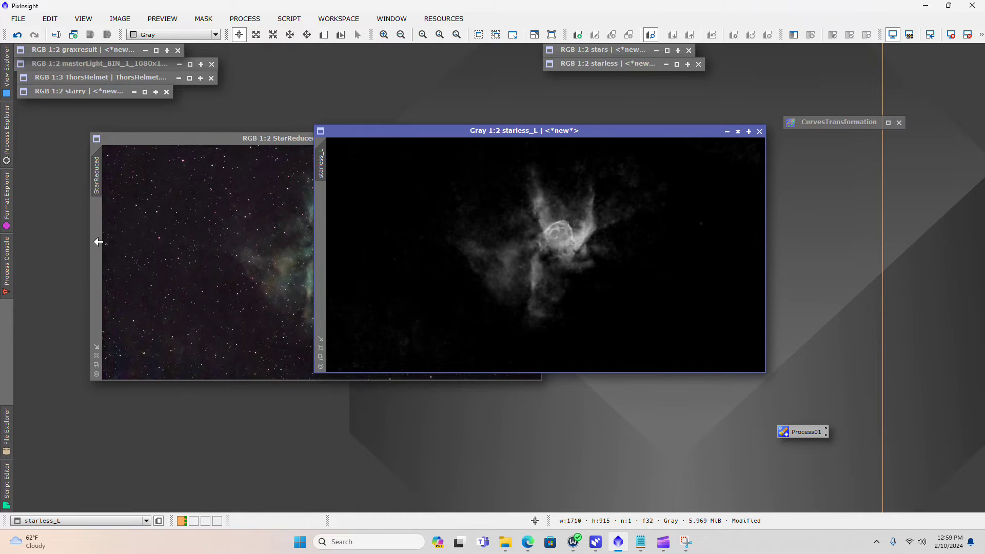
{"action": "left_click_drag", "start_coordinate": [495, 129], "coordinate": [390, 166]}
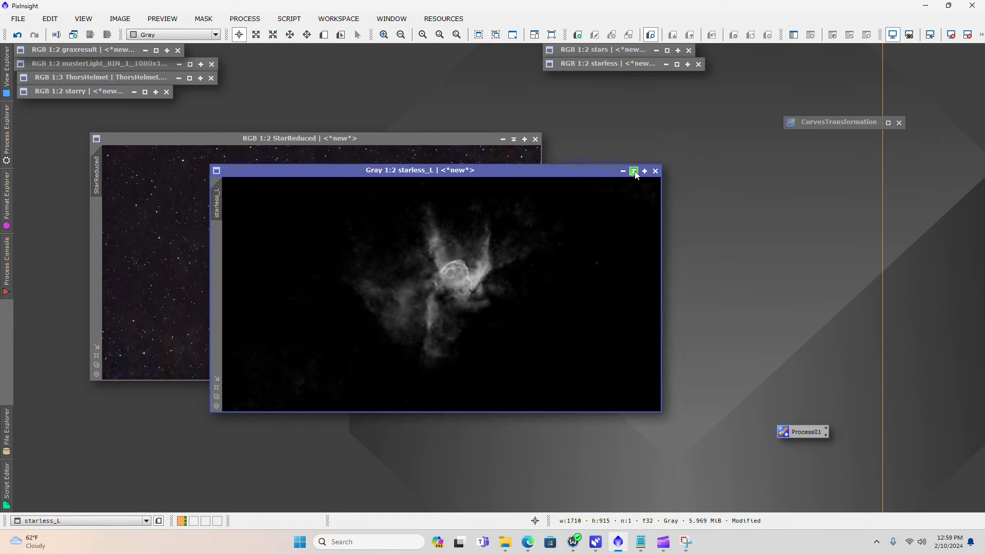
{"action": "left_click", "coordinate": [631, 169]}
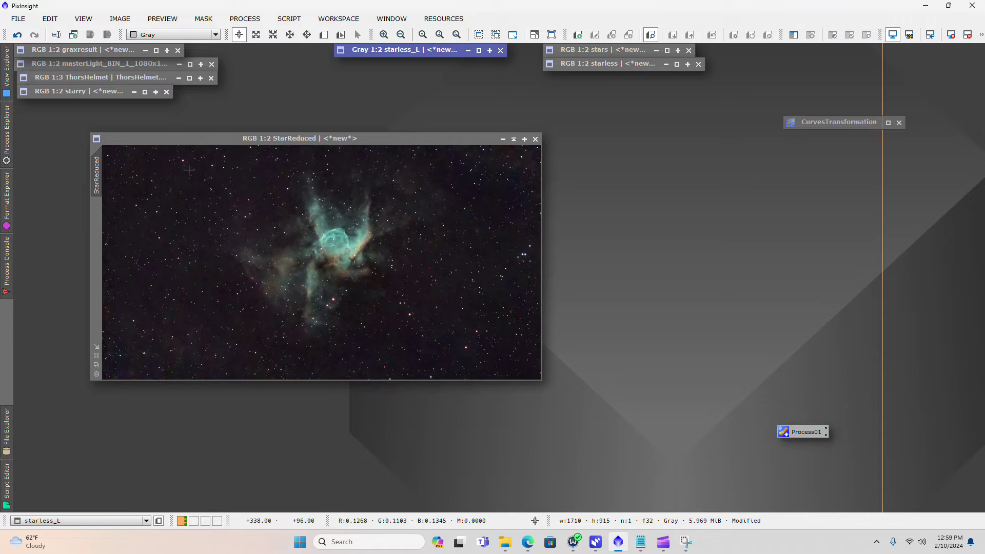
- Check the attached mask via Mask > Select Mask, cancel, then maximize and restore the image window
{"action": "left_click_drag", "start_coordinate": [195, 140], "coordinate": [210, 131]}
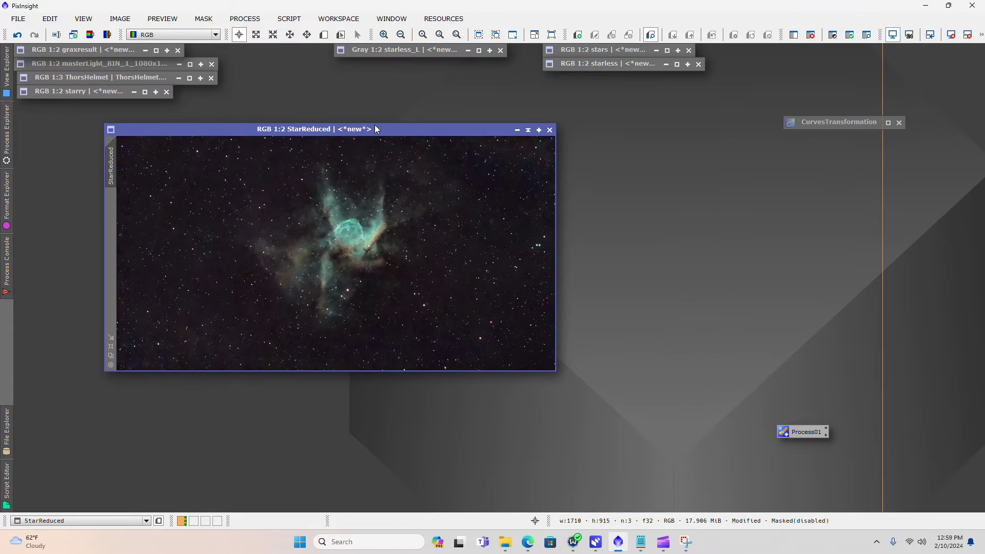
{"action": "left_click_drag", "start_coordinate": [375, 128], "coordinate": [365, 122]}
{"action": "left_click", "coordinate": [203, 19]}
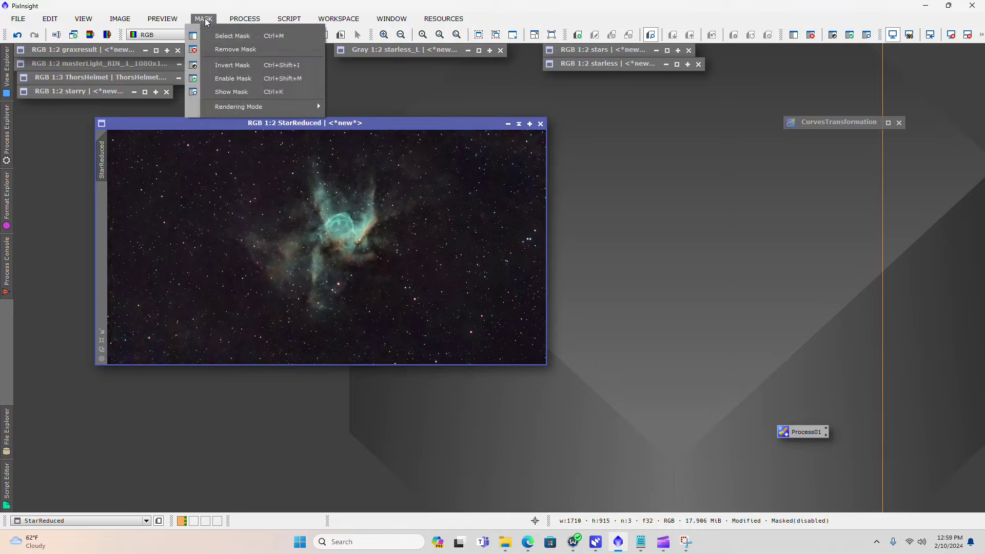
{"action": "left_click", "coordinate": [232, 36]}
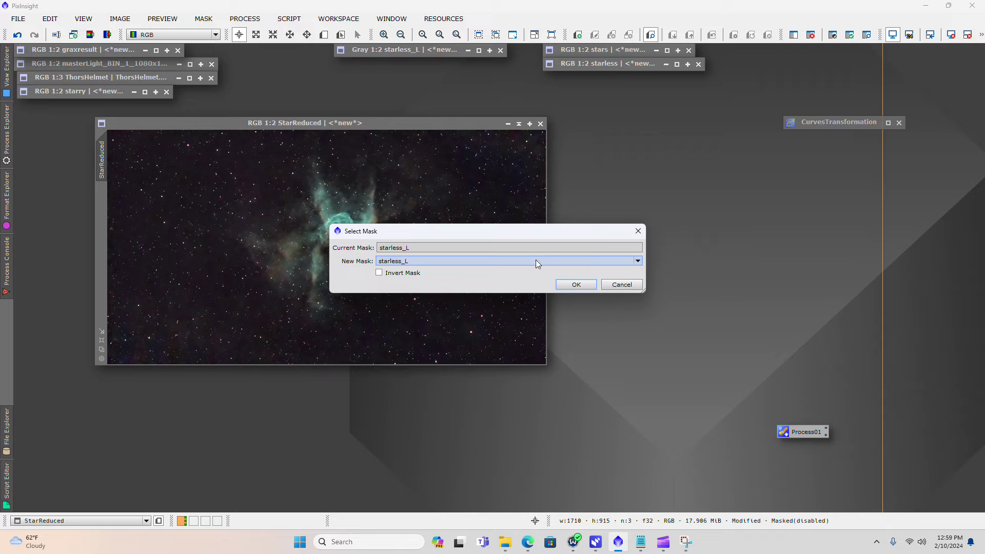
{"action": "left_click", "coordinate": [622, 285]}
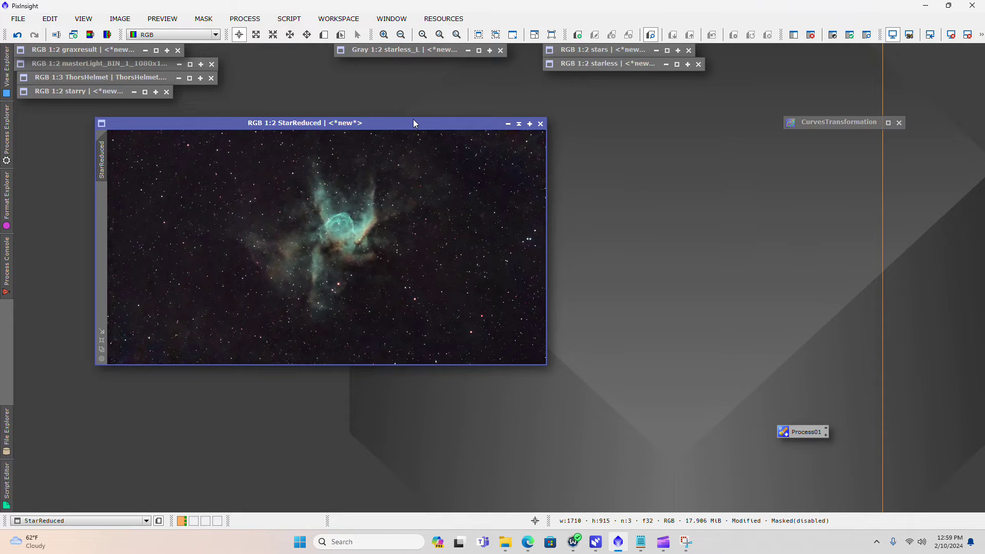
{"action": "double_click", "coordinate": [413, 123]}
{"action": "left_click", "coordinate": [967, 21]}
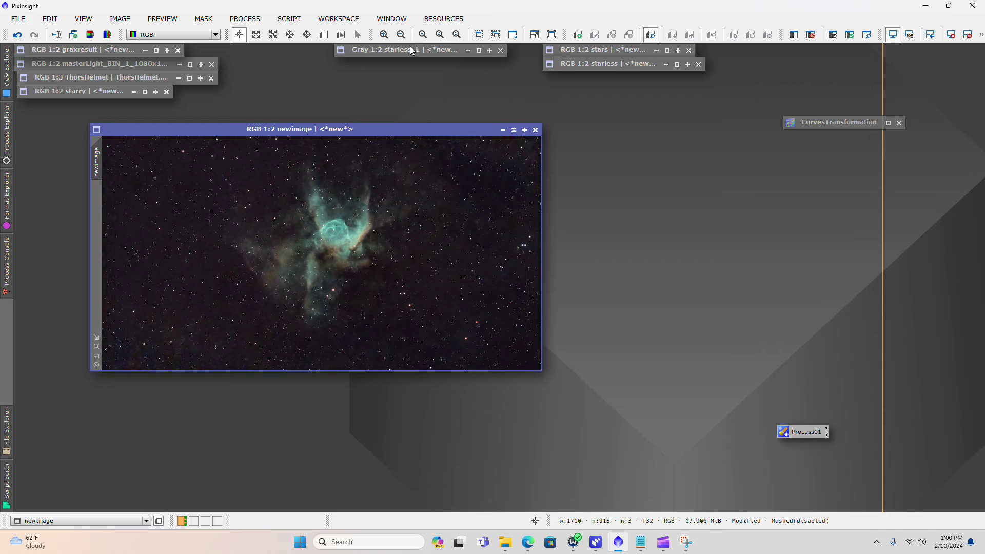
- Open RangeSelection with Real-Time Preview on and raise the lower limit to isolate the nebula
{"action": "left_click_drag", "start_coordinate": [257, 133], "coordinate": [249, 133]}
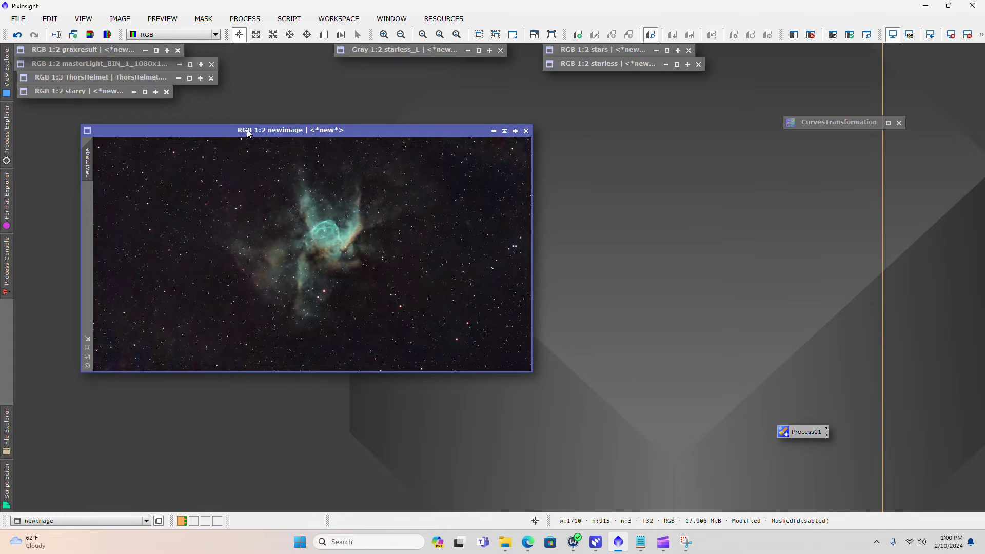
{"action": "left_click", "coordinate": [246, 19]}
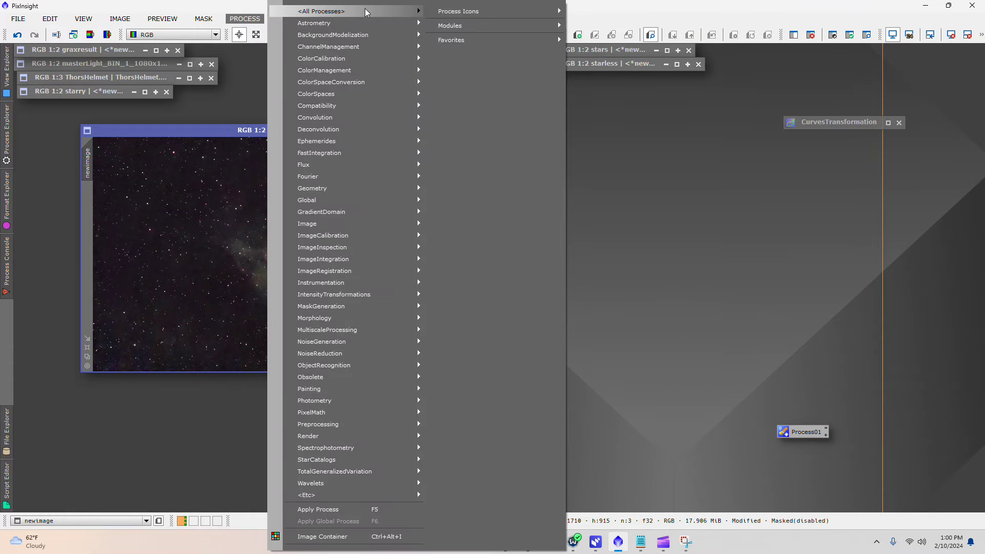
{"action": "mouse_move", "coordinate": [366, 11]}
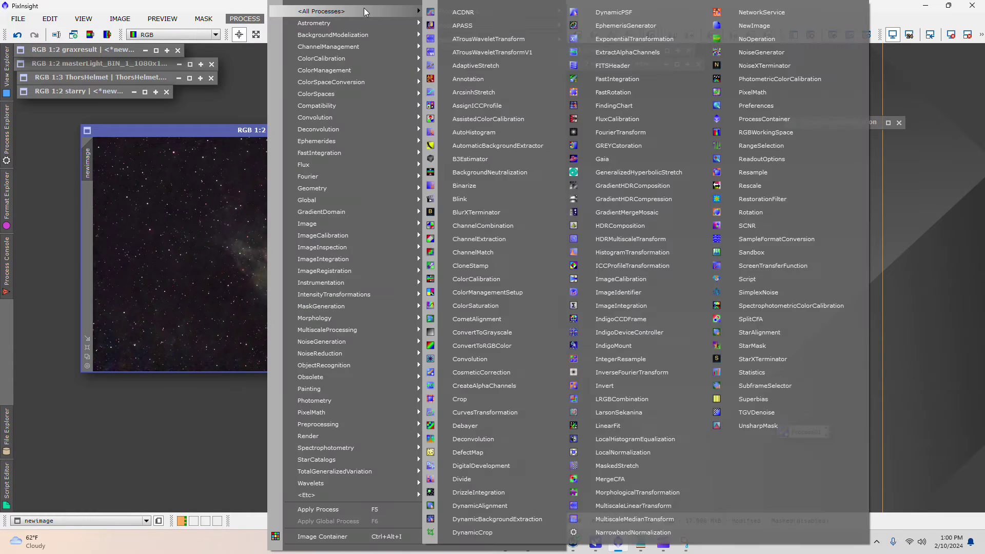
{"action": "left_click", "coordinate": [761, 146]}
{"action": "left_click_drag", "start_coordinate": [672, 167], "coordinate": [700, 173]}
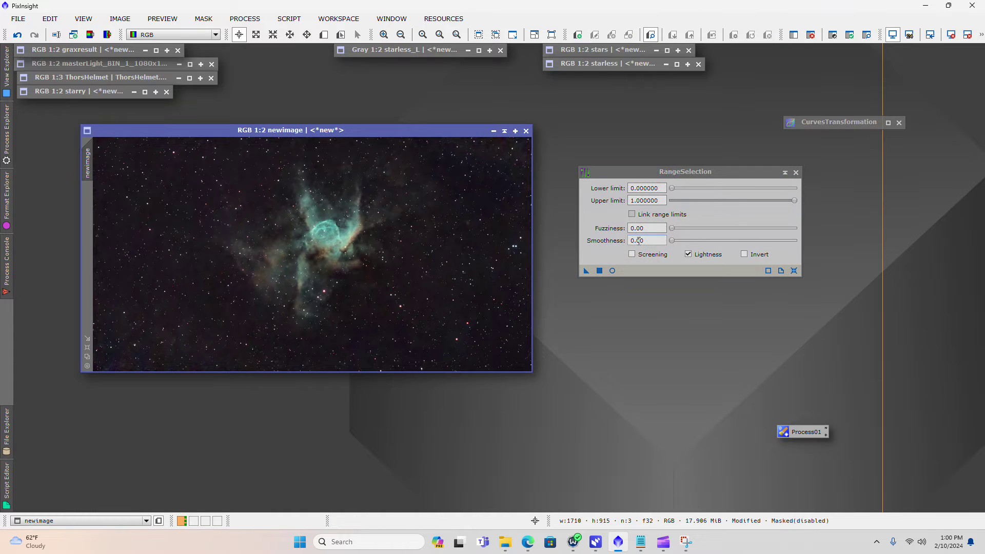
{"action": "left_click", "coordinate": [612, 270]}
{"action": "left_click_drag", "start_coordinate": [671, 188], "coordinate": [692, 192]}
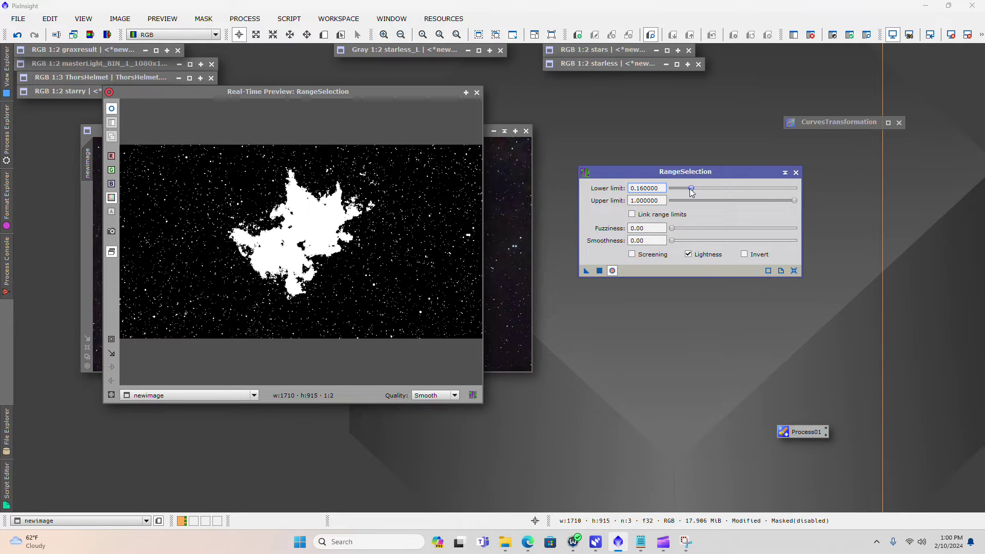
- Rearrange the starless_L, newimage and mask preview windows so the preview is fully visible
{"action": "double_click", "coordinate": [416, 50]}
{"action": "left_click_drag", "start_coordinate": [427, 92], "coordinate": [440, 215]}
{"action": "left_click", "coordinate": [580, 127]}
{"action": "left_click_drag", "start_coordinate": [404, 131], "coordinate": [431, 111]}
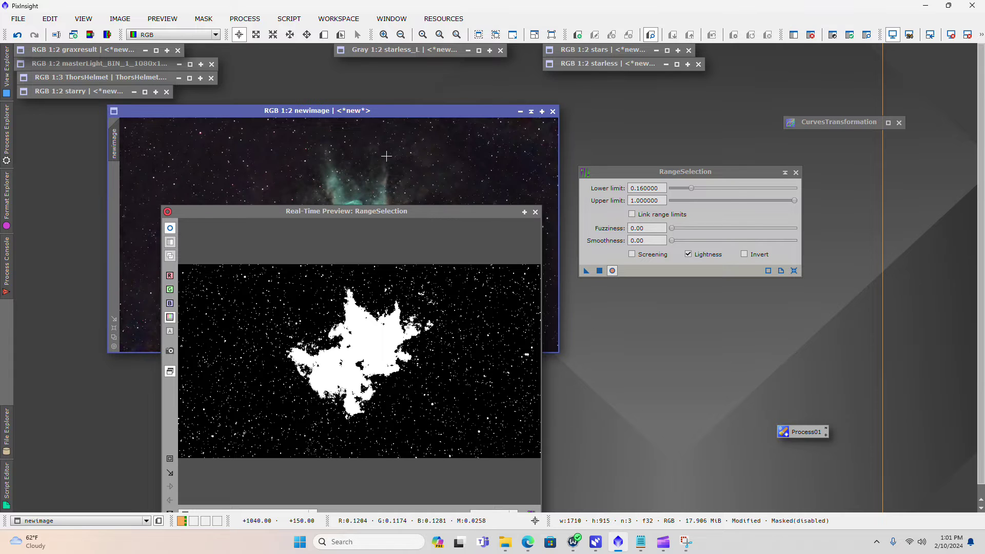
{"action": "left_click_drag", "start_coordinate": [451, 213], "coordinate": [446, 138]}
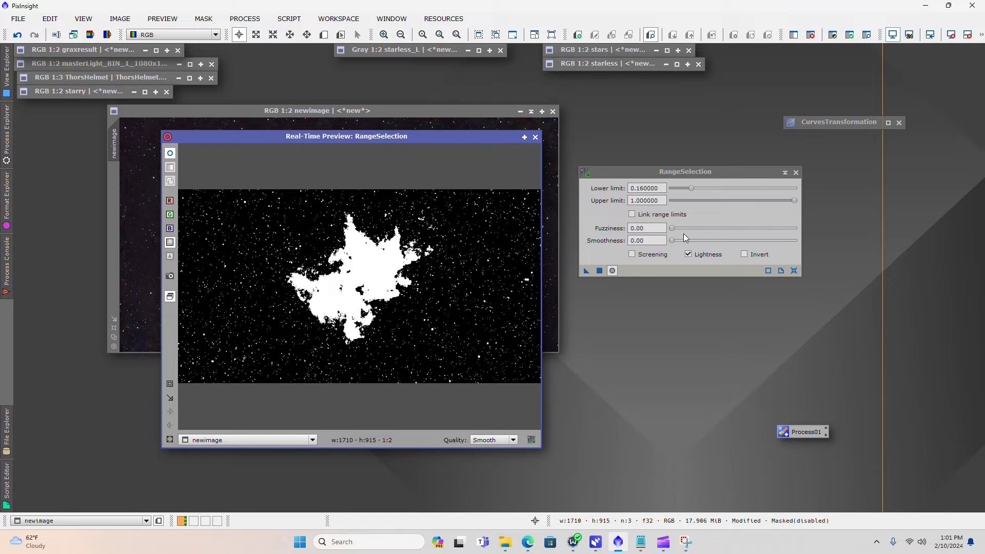
- Set lower limit 0.17 and smoothness 13, then generate range_mask from newimage
{"action": "left_click", "coordinate": [692, 192]}
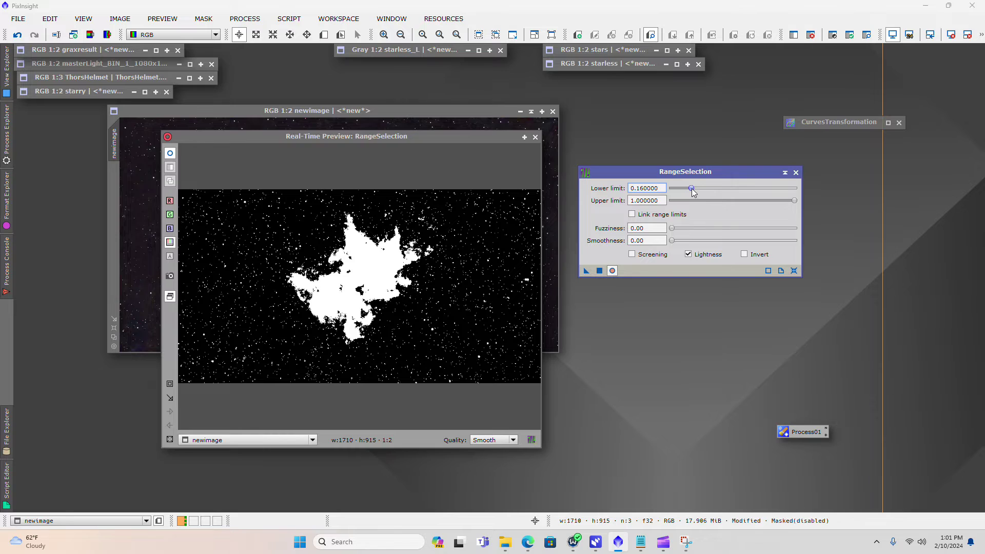
{"action": "left_click_drag", "start_coordinate": [692, 191], "coordinate": [697, 193]}
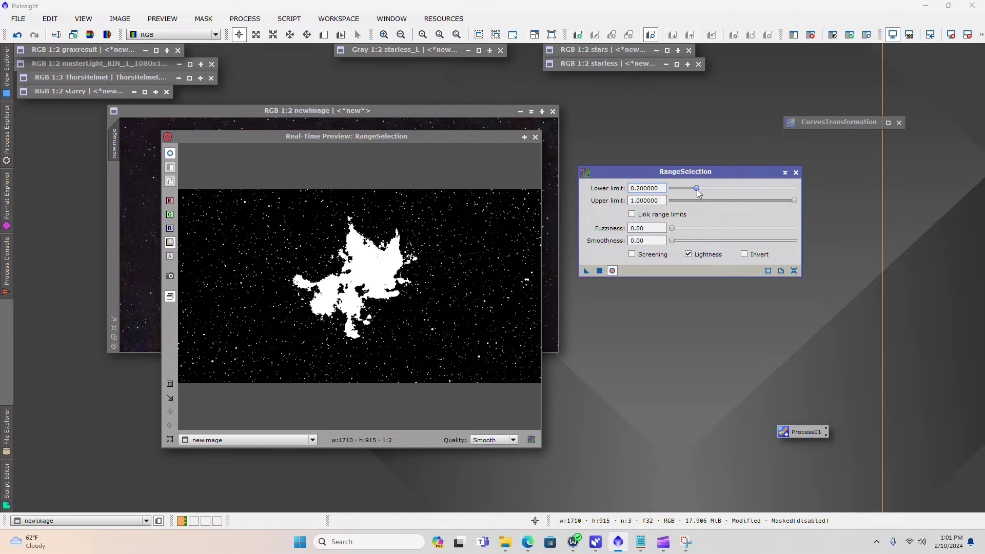
{"action": "left_click_drag", "start_coordinate": [696, 195], "coordinate": [695, 196]}
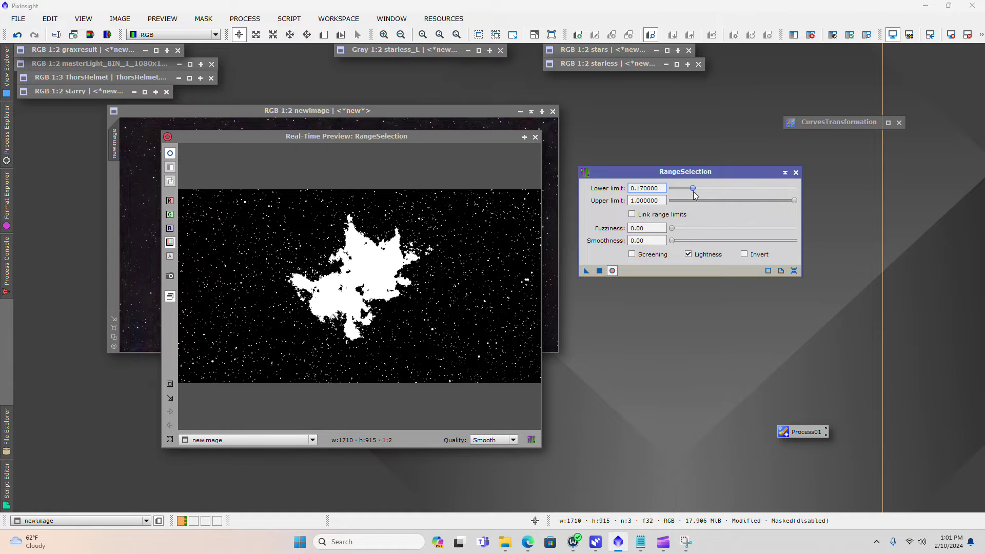
{"action": "left_click_drag", "start_coordinate": [672, 240], "coordinate": [688, 245]}
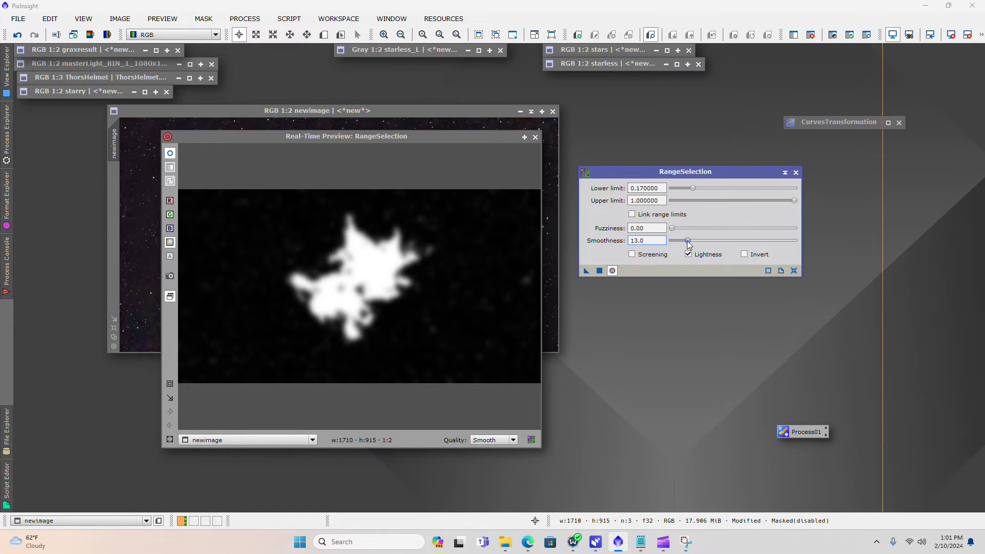
{"action": "left_click", "coordinate": [600, 272]}
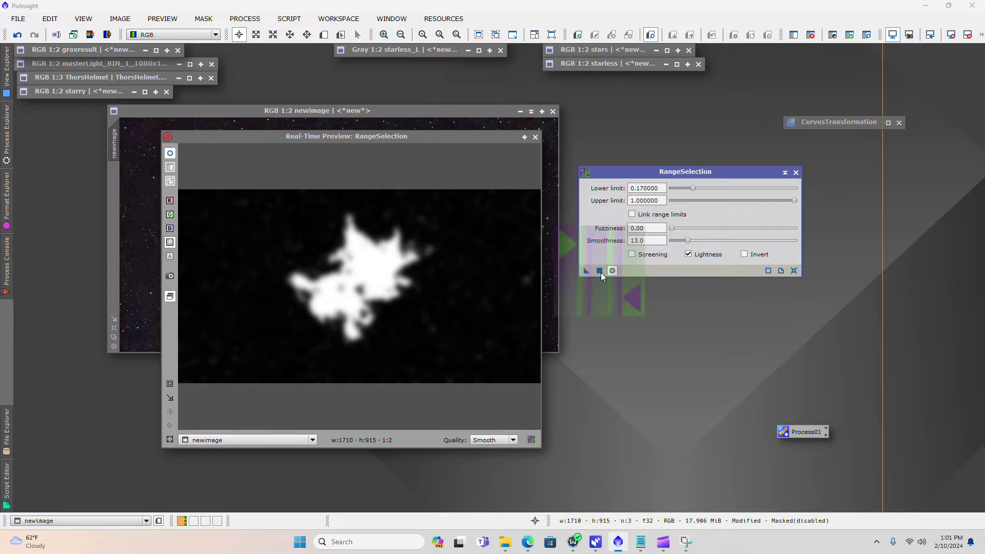
- Close the mask preview, drag range_mask onto newimage, and iconize range_mask alongside the other icons
{"action": "left_click", "coordinate": [536, 138]}
{"action": "left_click_drag", "start_coordinate": [488, 151], "coordinate": [579, 151]}
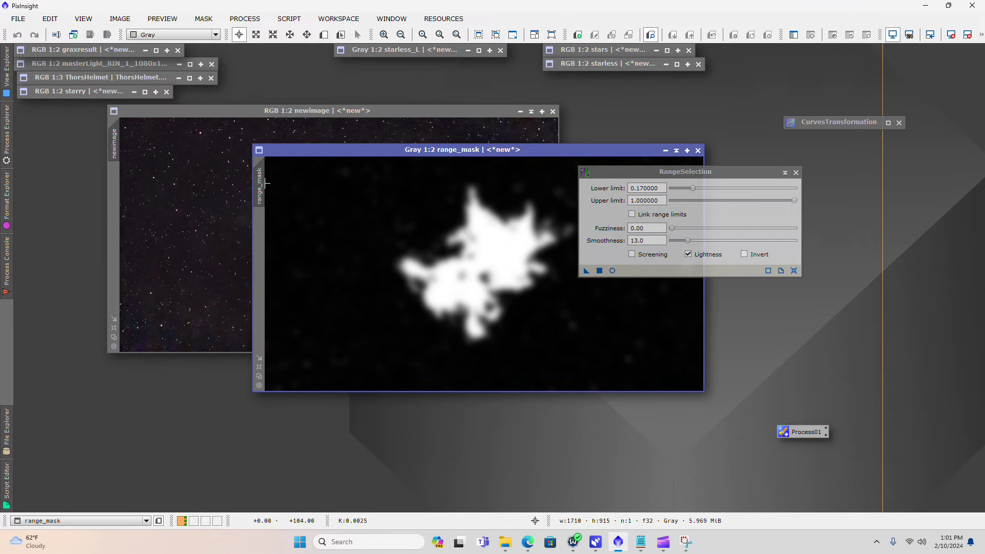
{"action": "left_click_drag", "start_coordinate": [263, 182], "coordinate": [118, 197]}
{"action": "left_click_drag", "start_coordinate": [424, 150], "coordinate": [235, 213]}
{"action": "left_click", "coordinate": [497, 211]}
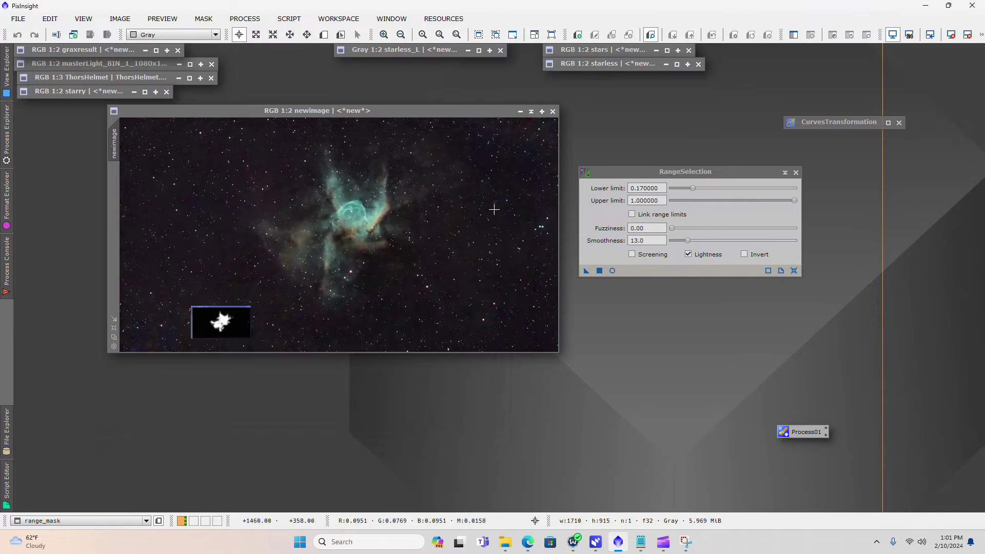
{"action": "left_click_drag", "start_coordinate": [304, 329], "coordinate": [438, 74]}
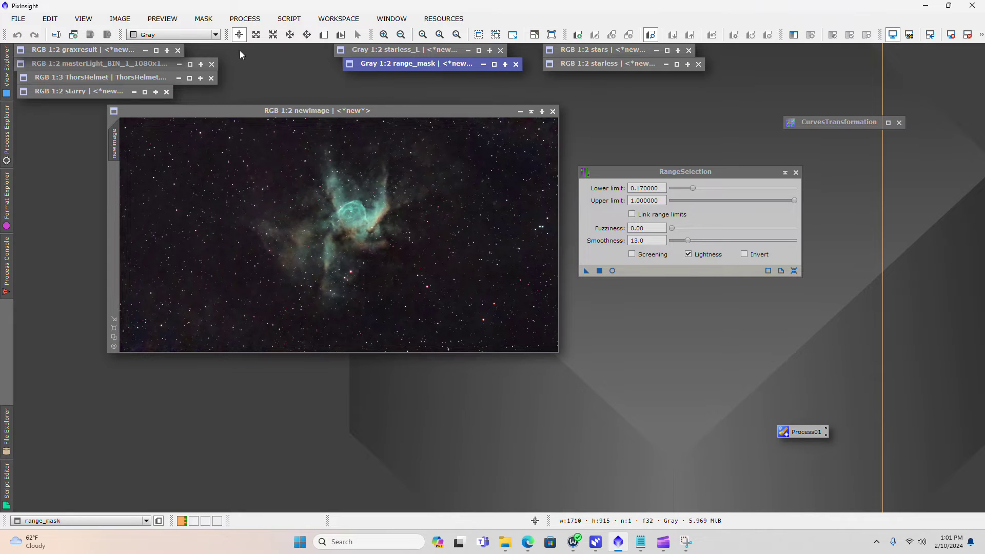
{"action": "left_click_drag", "start_coordinate": [334, 112], "coordinate": [317, 151]}
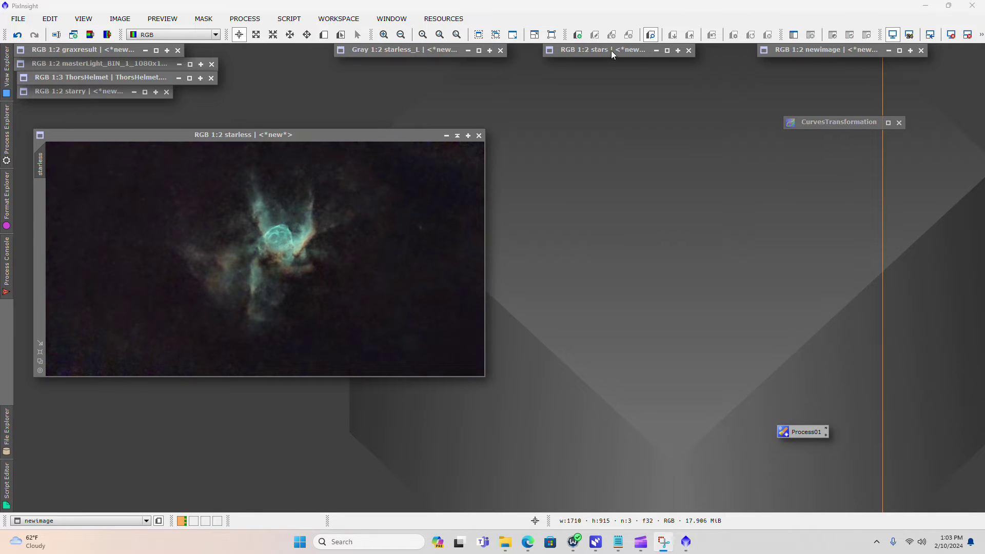
- Restore the stars image beside starless and briefly inspect the starry image
{"action": "double_click", "coordinate": [611, 50]}
{"action": "left_click_drag", "start_coordinate": [614, 88], "coordinate": [623, 134]}
{"action": "left_click", "coordinate": [375, 134]}
{"action": "left_click_drag", "start_coordinate": [374, 132], "coordinate": [372, 131]}
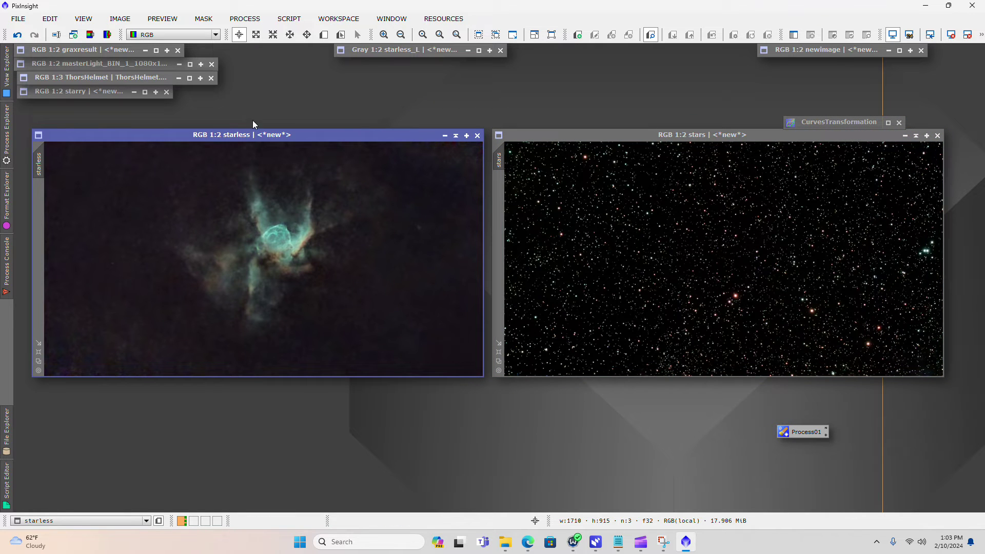
{"action": "double_click", "coordinate": [84, 93]}
{"action": "left_click", "coordinate": [464, 104]}
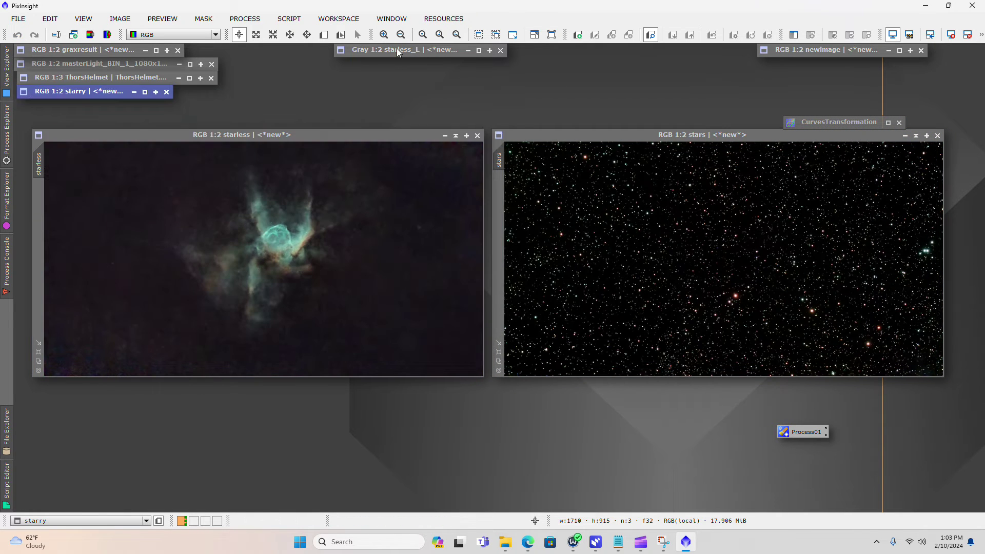
- Apply starless_L as a mask on the starless image and invert it
{"action": "double_click", "coordinate": [398, 51]}
{"action": "left_click_drag", "start_coordinate": [336, 127], "coordinate": [478, 64]}
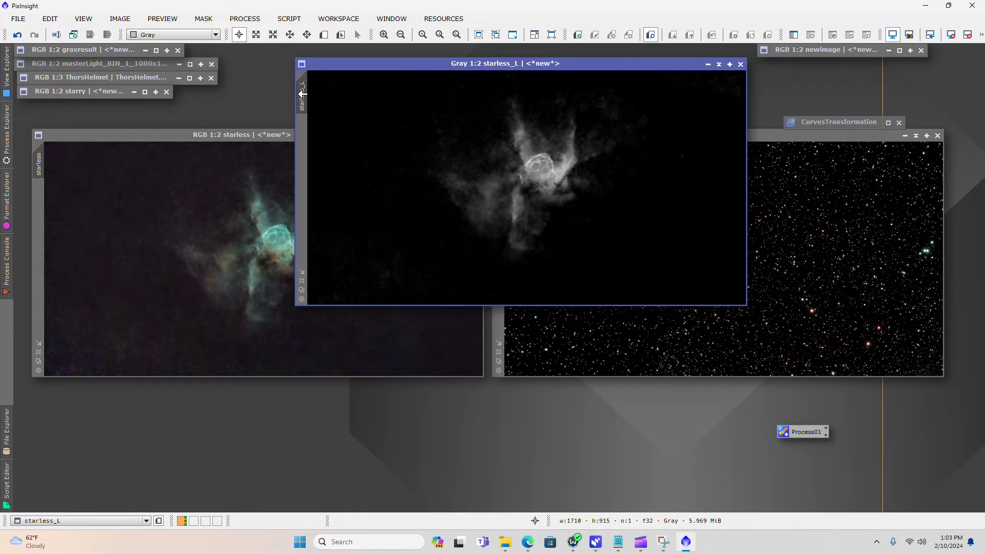
{"action": "left_click_drag", "start_coordinate": [302, 94], "coordinate": [38, 211]}
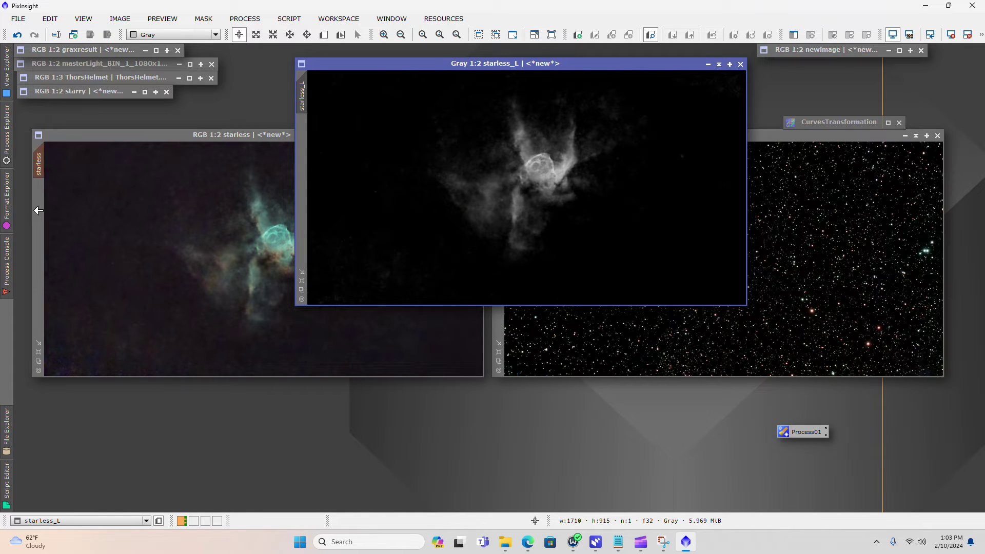
{"action": "left_click", "coordinate": [719, 65]}
{"action": "mouse_move", "coordinate": [380, 135]}
{"action": "left_mouse_down"}
{"action": "mouse_move", "coordinate": [374, 122]}
{"action": "mouse_move", "coordinate": [378, 133]}
{"action": "left_mouse_up"}
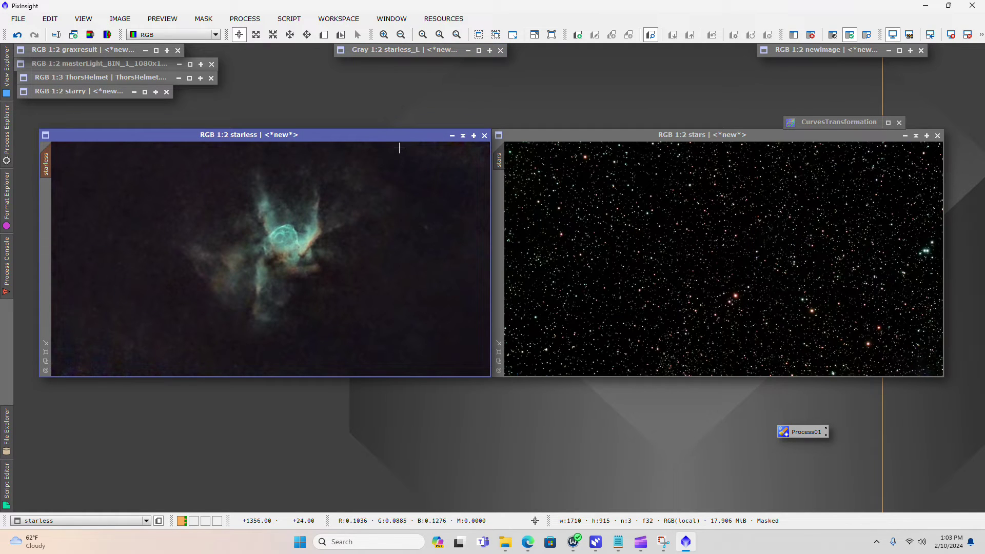
{"action": "left_click", "coordinate": [204, 20]}
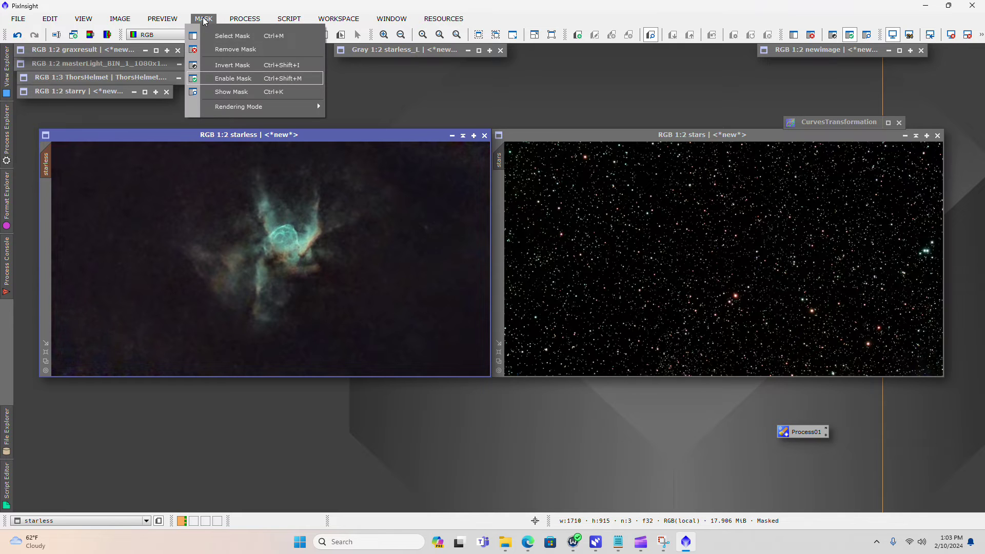
{"action": "left_click", "coordinate": [232, 65]}
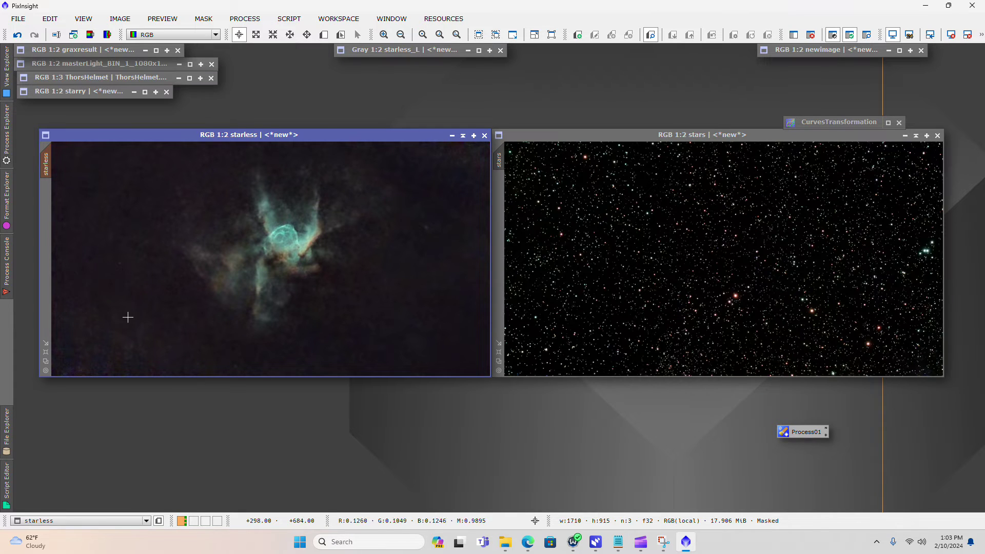
{"action": "left_click_drag", "start_coordinate": [245, 132], "coordinate": [238, 121]}
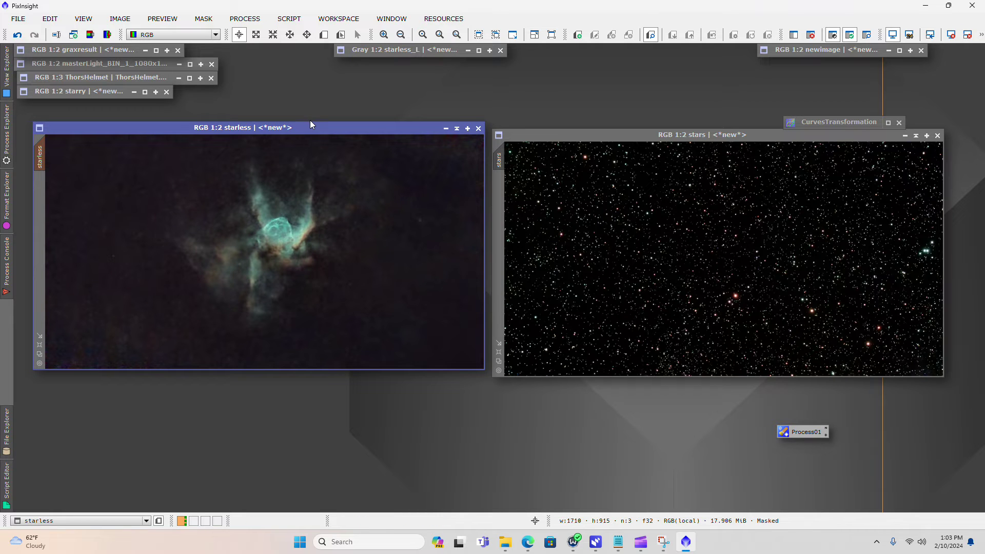
{"action": "double_click", "coordinate": [834, 51]}
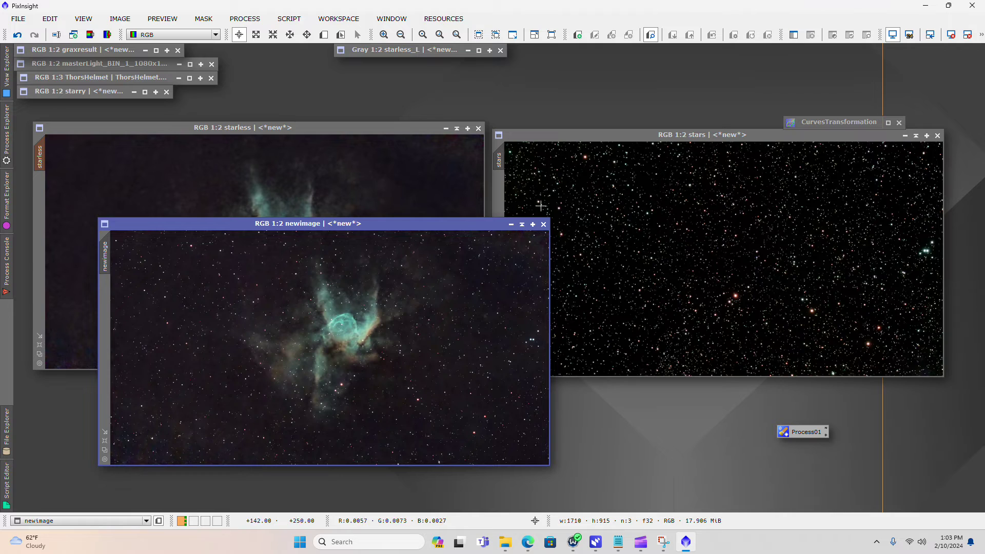
{"action": "left_click", "coordinate": [511, 224]}
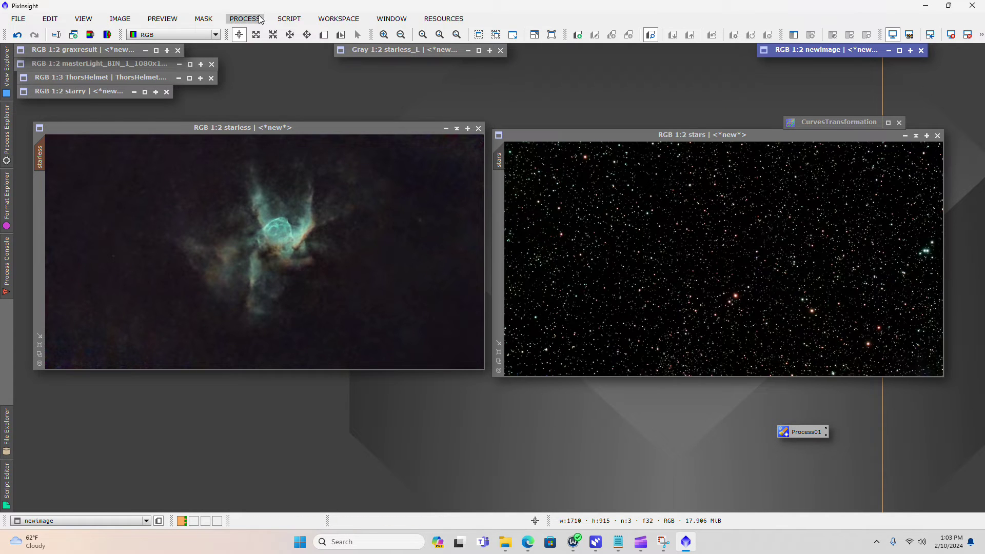
- Load CurvesTransformation with histogram display and live preview on starless, and iconize the stars image
{"action": "double_click", "coordinate": [826, 121]}
{"action": "left_click_drag", "start_coordinate": [641, 106], "coordinate": [578, 106]}
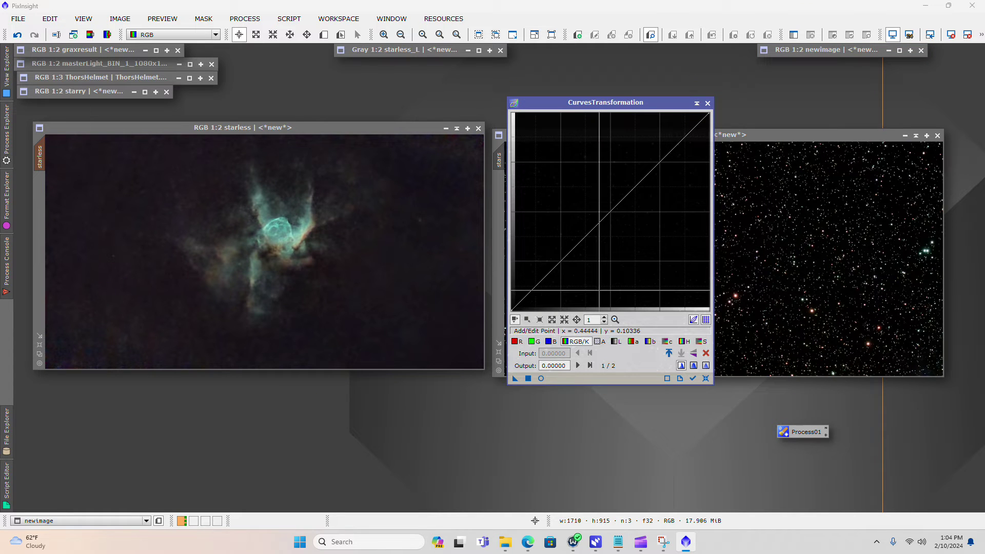
{"action": "left_click", "coordinate": [541, 378]}
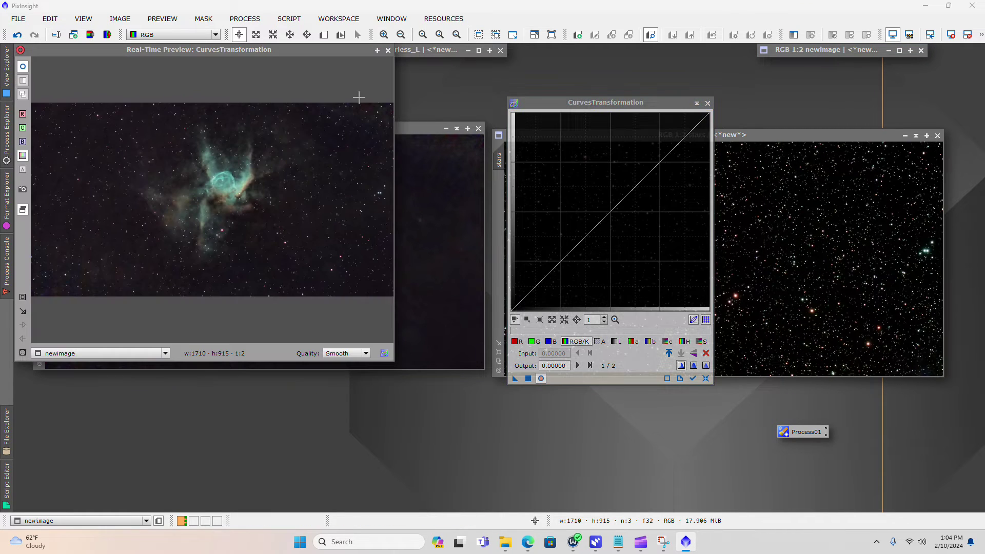
{"action": "left_click", "coordinate": [693, 378]}
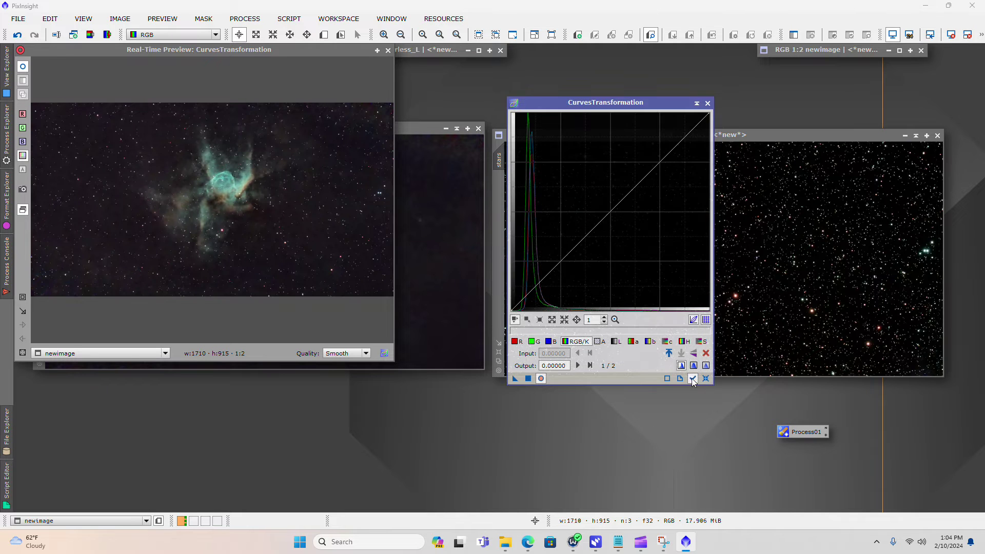
{"action": "left_click", "coordinate": [420, 129]}
{"action": "left_click", "coordinate": [388, 51]}
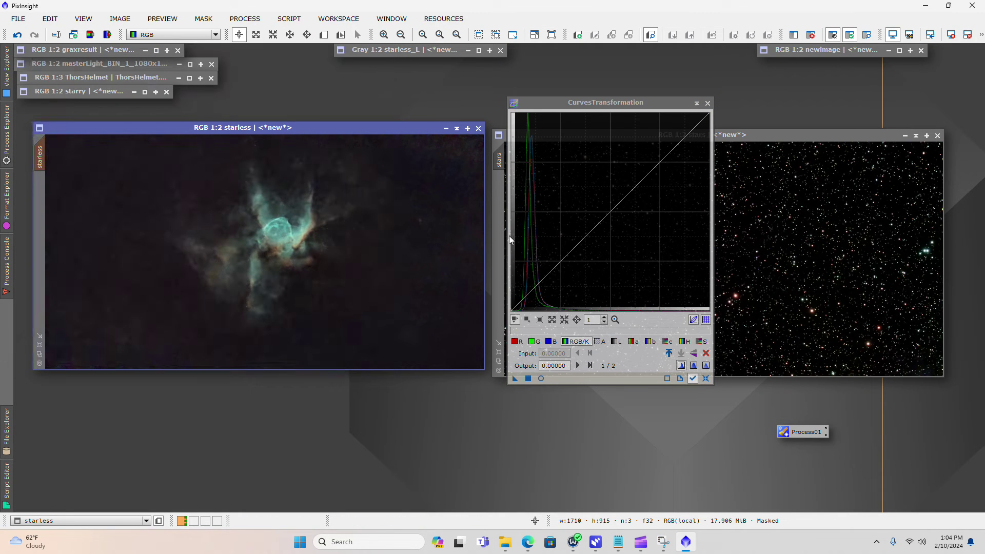
{"action": "left_click", "coordinate": [540, 378]}
{"action": "left_click_drag", "start_coordinate": [307, 51], "coordinate": [356, 84]}
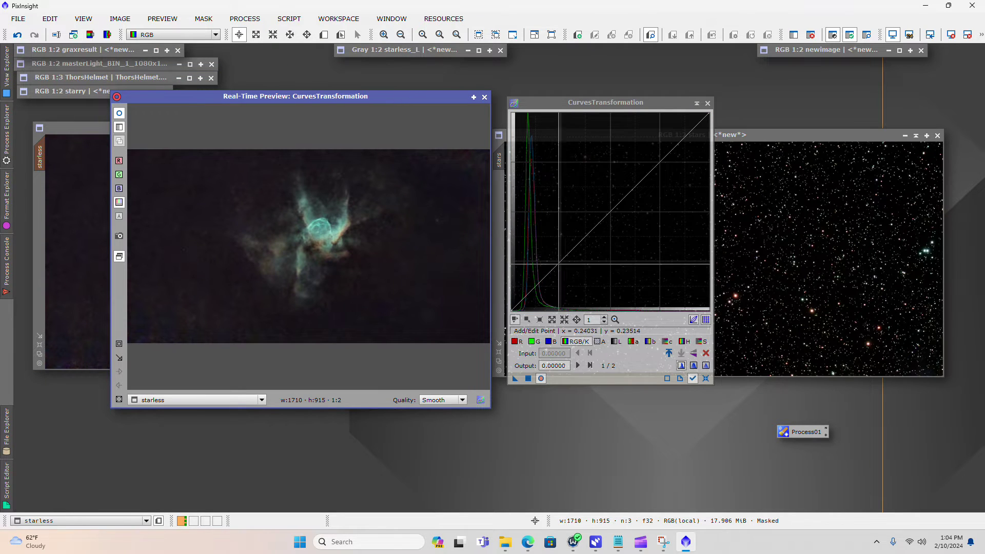
{"action": "left_click", "coordinate": [787, 135]}
{"action": "double_click", "coordinate": [787, 136]}
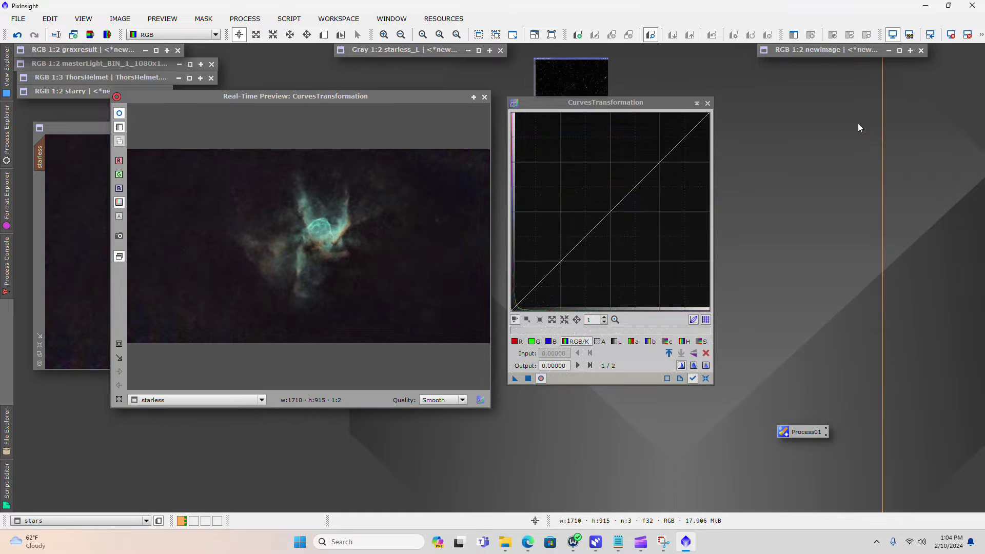
{"action": "left_click", "coordinate": [647, 105]}
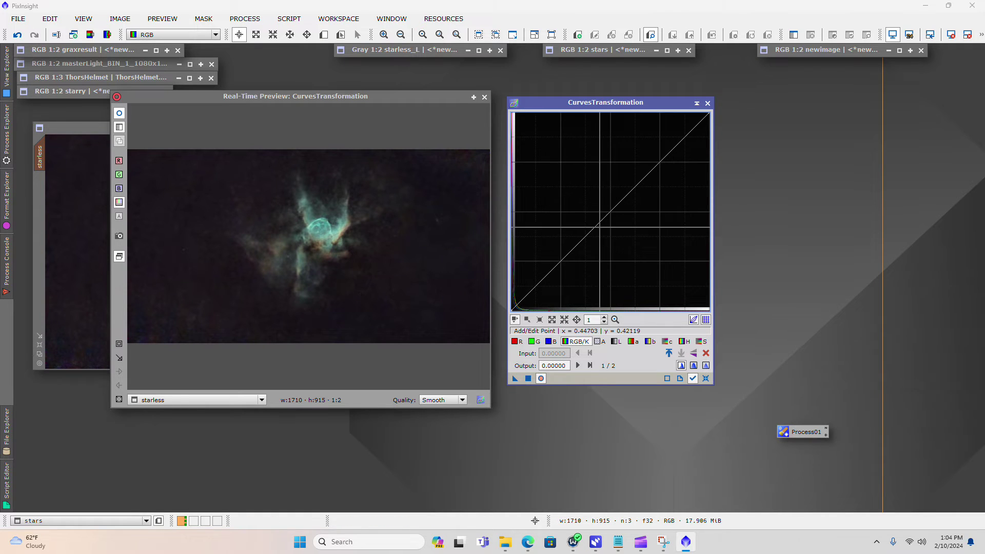
- Add middle, upper and lower RGB curve points and pull the shadow point to 0.12403
{"action": "left_click", "coordinate": [610, 211]}
{"action": "left_click", "coordinate": [660, 162]}
{"action": "left_click", "coordinate": [564, 258]}
{"action": "mouse_move", "coordinate": [540, 282]}
{"action": "left_mouse_down"}
{"action": "mouse_move", "coordinate": [550, 289]}
{"action": "mouse_move", "coordinate": [546, 279]}
{"action": "mouse_move", "coordinate": [537, 286]}
{"action": "left_mouse_up"}
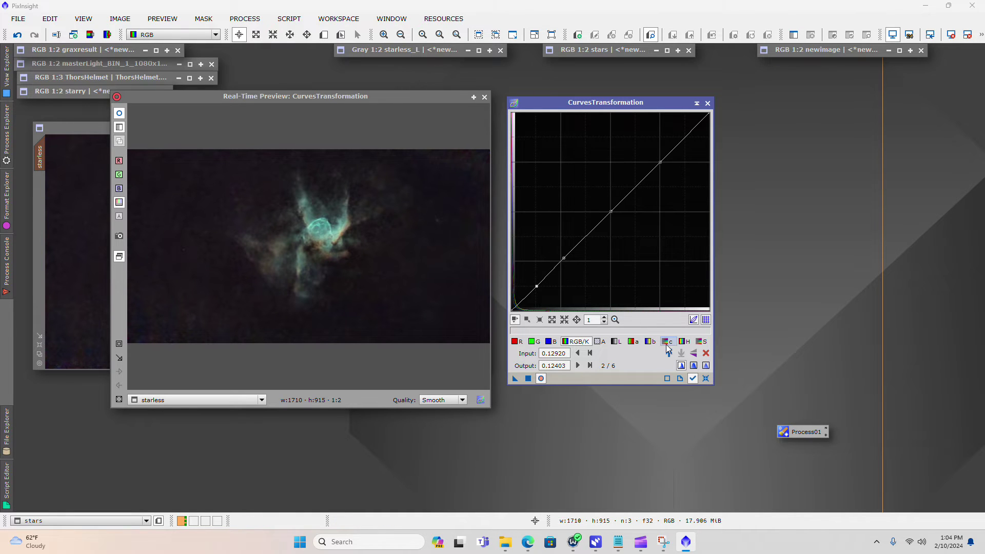
- Try points on the saturation curve, then reset the curve to a straight line
{"action": "left_click", "coordinate": [701, 341]}
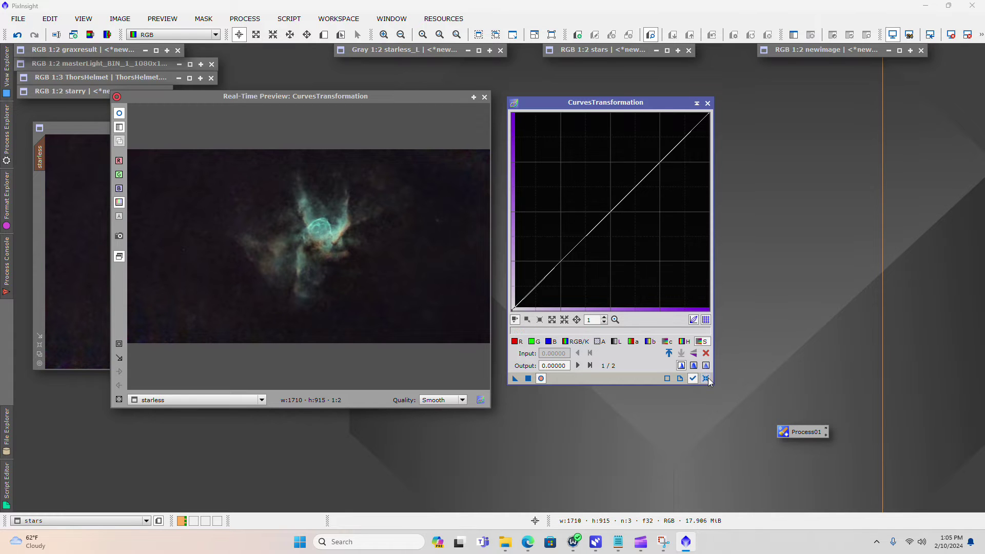
{"action": "left_click", "coordinate": [611, 211]}
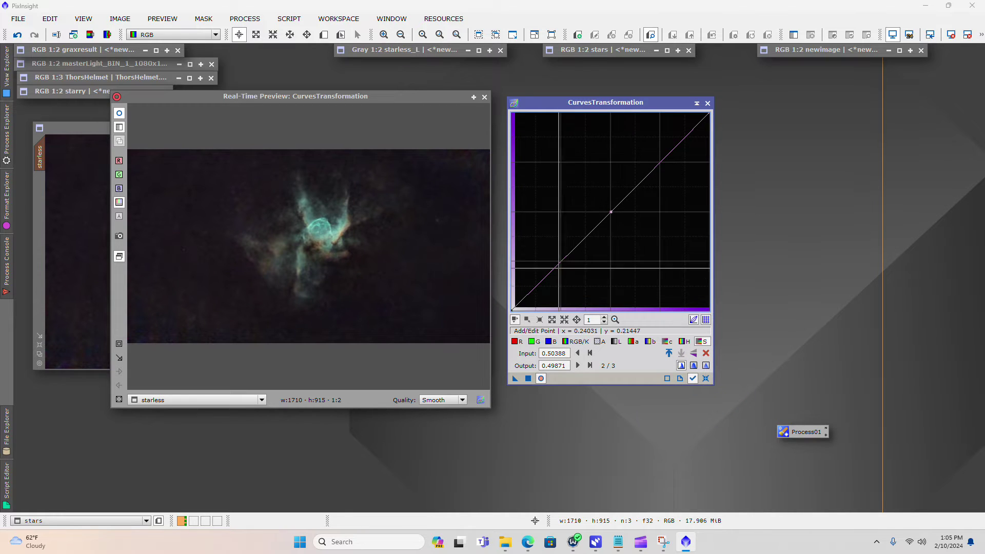
{"action": "left_click", "coordinate": [546, 279]}
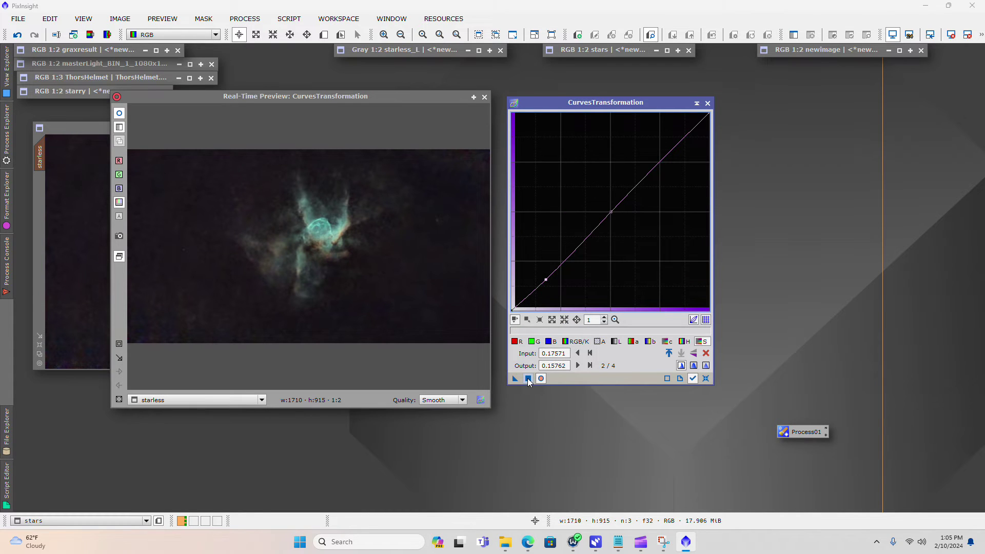
{"action": "left_click", "coordinate": [705, 378]}
- Close the curves real-time preview and CurvesTransformation, leaving the starless image displayed
{"action": "left_click_drag", "start_coordinate": [423, 96], "coordinate": [424, 104]}
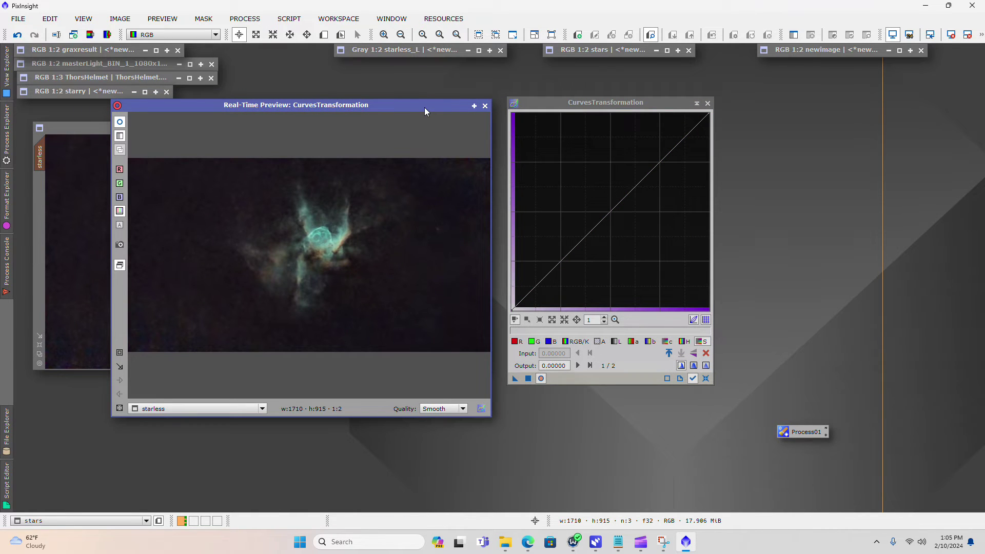
{"action": "left_click", "coordinate": [485, 105]}
{"action": "left_click_drag", "start_coordinate": [368, 125], "coordinate": [377, 127]}
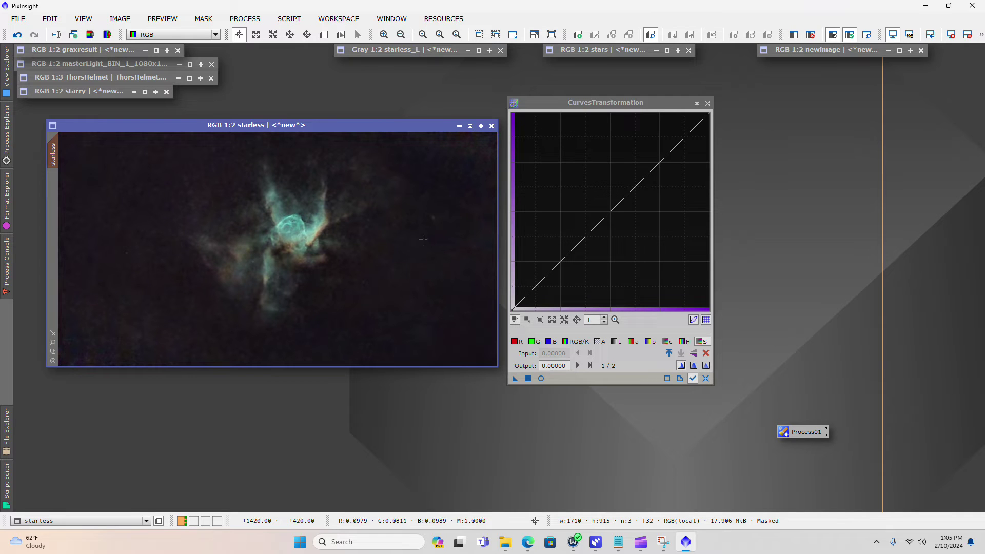
{"action": "left_click_drag", "start_coordinate": [361, 127], "coordinate": [358, 127]}
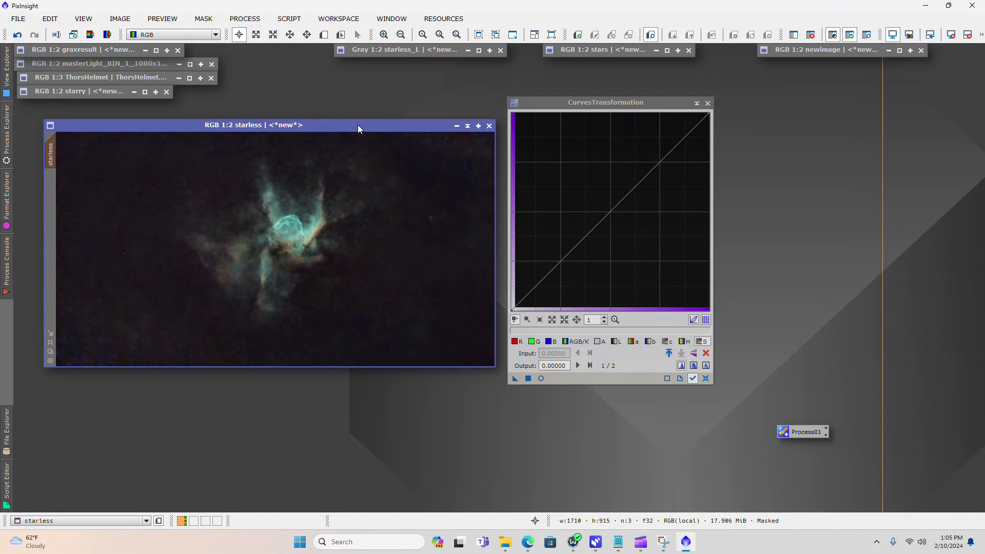
{"action": "left_click_drag", "start_coordinate": [601, 105], "coordinate": [678, 105]}
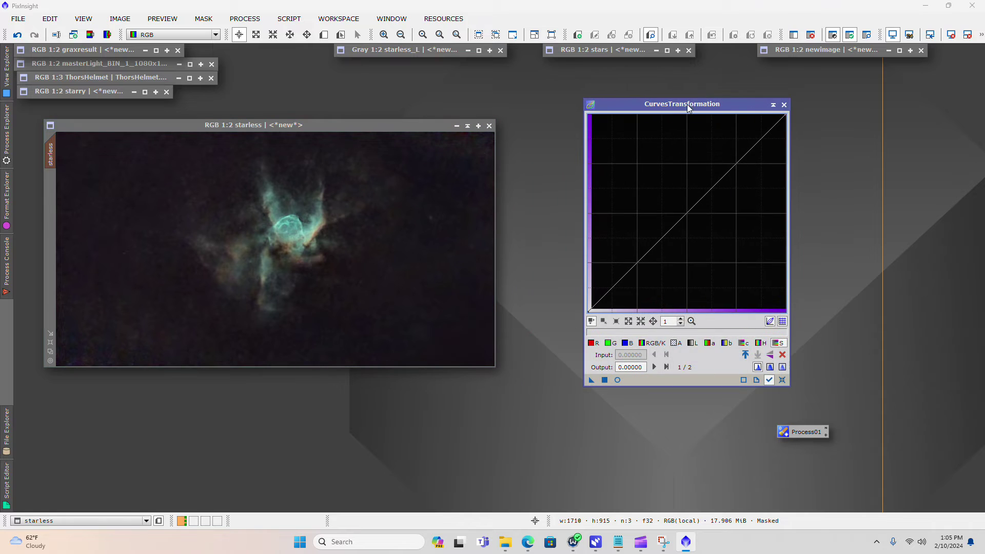
{"action": "left_click", "coordinate": [785, 103]}
{"action": "left_click_drag", "start_coordinate": [374, 126], "coordinate": [371, 125]}
{"action": "scroll", "coordinate": [114, 294], "scroll_direction": "up", "scroll_amount": 2}
{"action": "scroll", "coordinate": [115, 294], "scroll_direction": "down", "scroll_amount": 2}
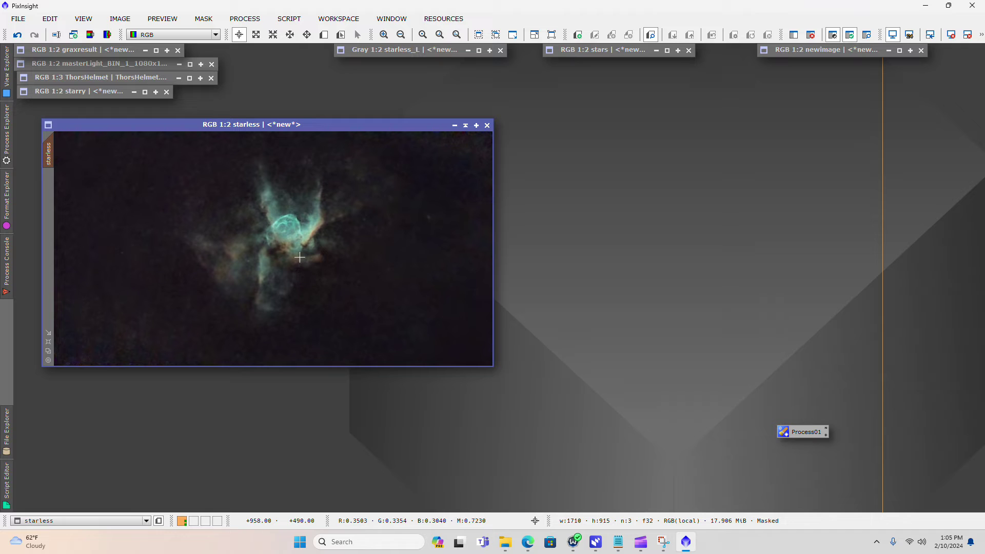
{"action": "scroll", "coordinate": [296, 231], "scroll_direction": "up", "scroll_amount": 3}
{"action": "scroll", "coordinate": [296, 230], "scroll_direction": "down", "scroll_amount": 1}
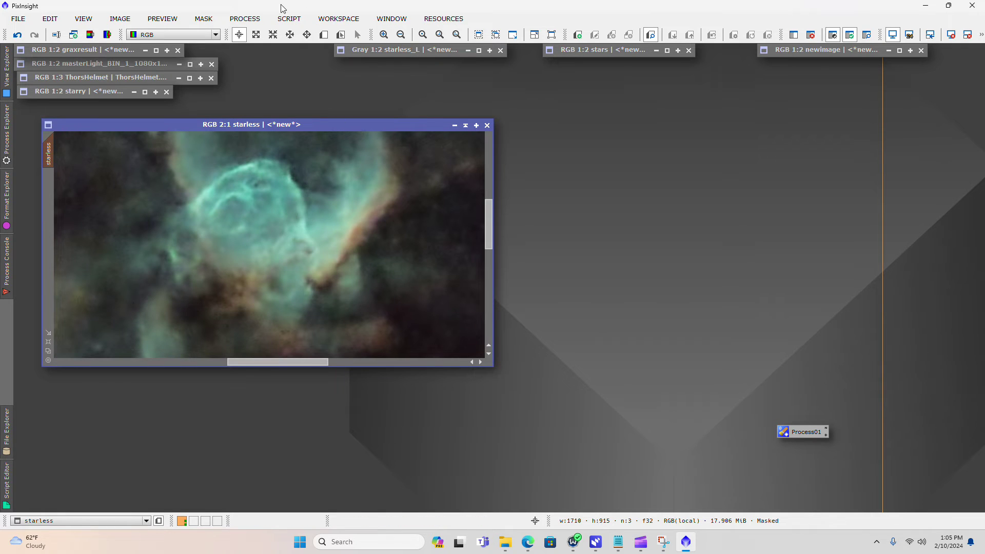
- Run NoiseXTerminator on the starless image with Denoise 0.60 and Detail 0.15
{"action": "left_click", "coordinate": [245, 19]}
{"action": "mouse_move", "coordinate": [337, 15]}
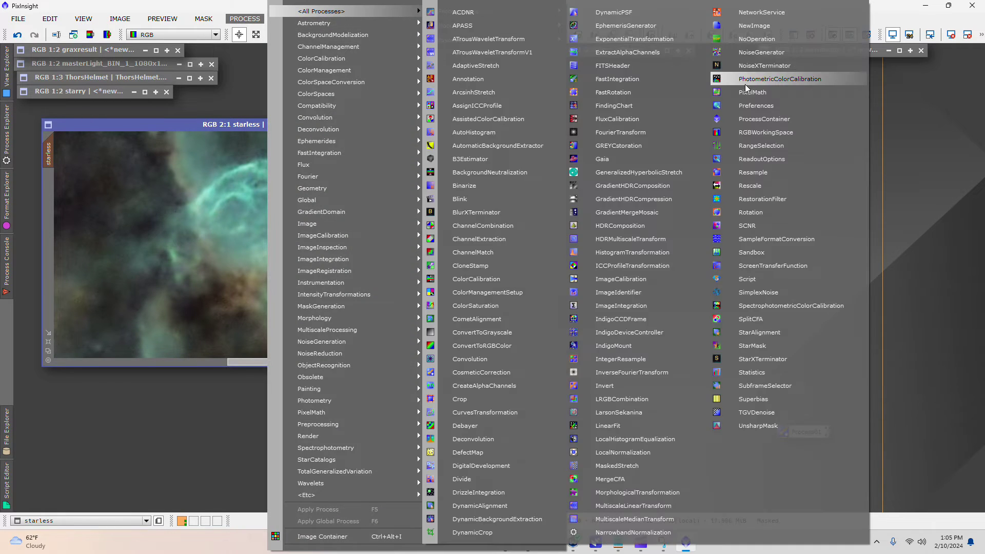
{"action": "left_click", "coordinate": [790, 69]}
{"action": "left_click_drag", "start_coordinate": [821, 162], "coordinate": [796, 155]}
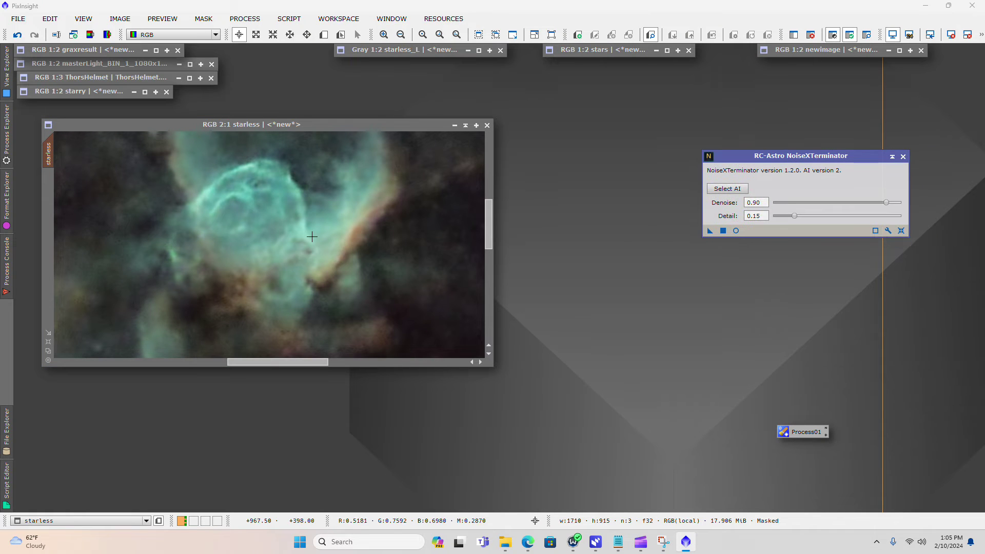
{"action": "left_click", "coordinate": [100, 233]}
{"action": "scroll", "coordinate": [100, 233], "scroll_direction": "down", "scroll_amount": 2}
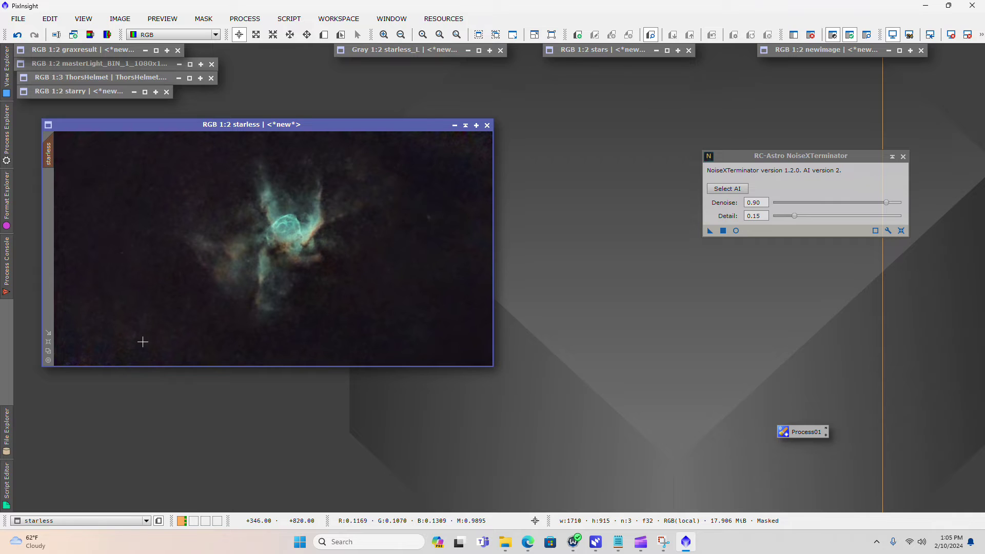
{"action": "left_click_drag", "start_coordinate": [888, 205], "coordinate": [855, 208]}
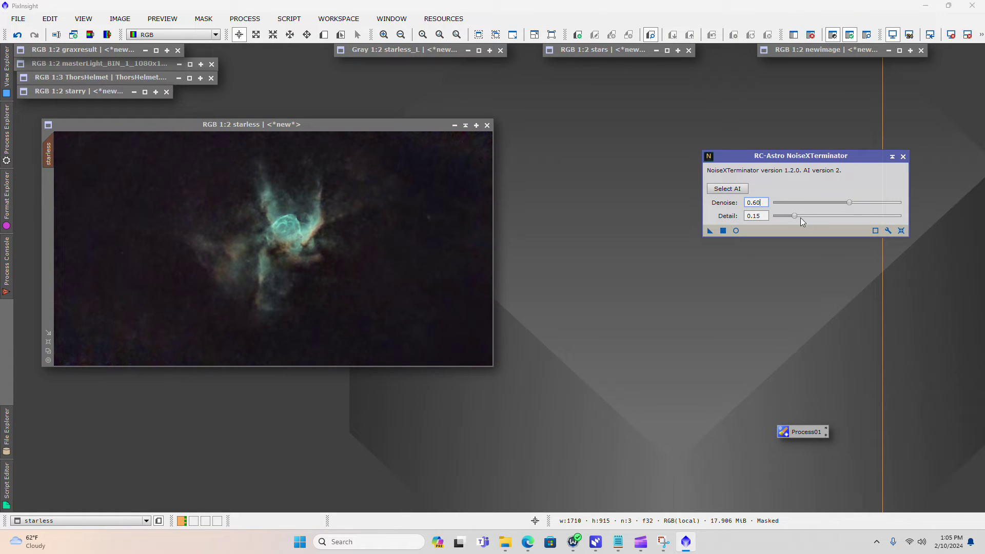
{"action": "left_click", "coordinate": [709, 231]}
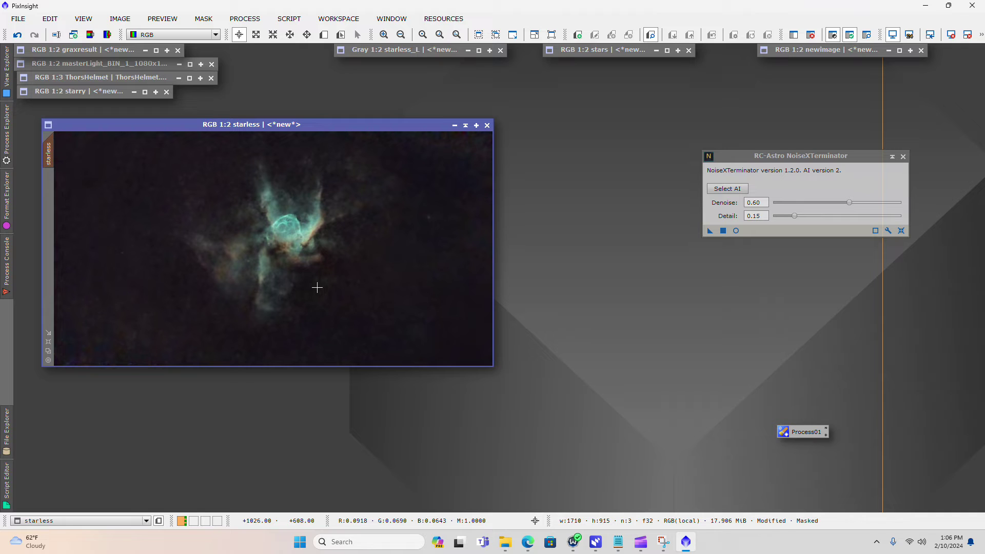
- Compare the noise reduction with repeated undo/redo while zooming, keeping the denoised result
{"action": "scroll", "coordinate": [137, 315], "scroll_direction": "up", "scroll_amount": 2}
{"action": "scroll", "coordinate": [136, 315], "scroll_direction": "down", "scroll_amount": 2}
{"action": "scroll", "coordinate": [158, 328], "scroll_direction": "up", "scroll_amount": 2}
{"action": "scroll", "coordinate": [158, 328], "scroll_direction": "down", "scroll_amount": 3}
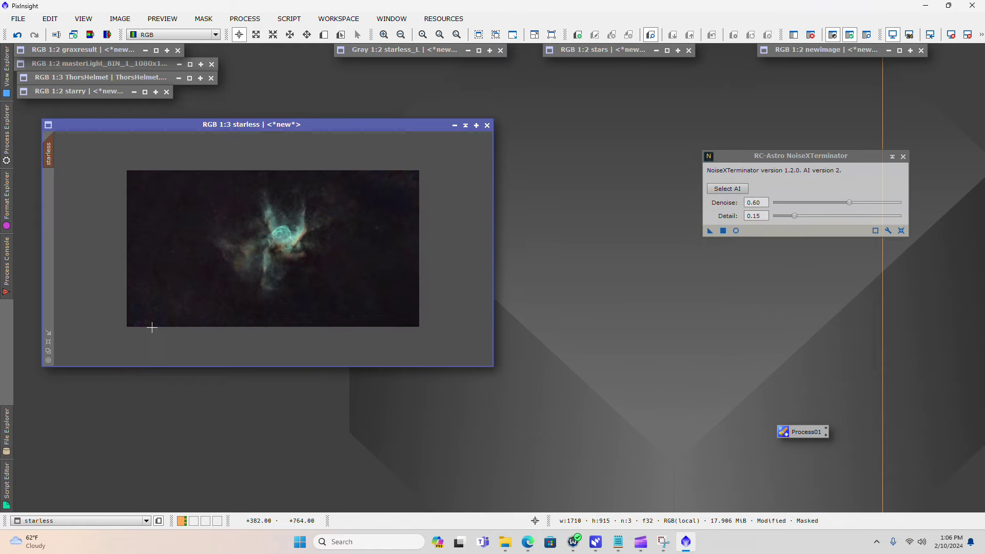
{"action": "scroll", "coordinate": [152, 328], "scroll_direction": "up", "scroll_amount": 1}
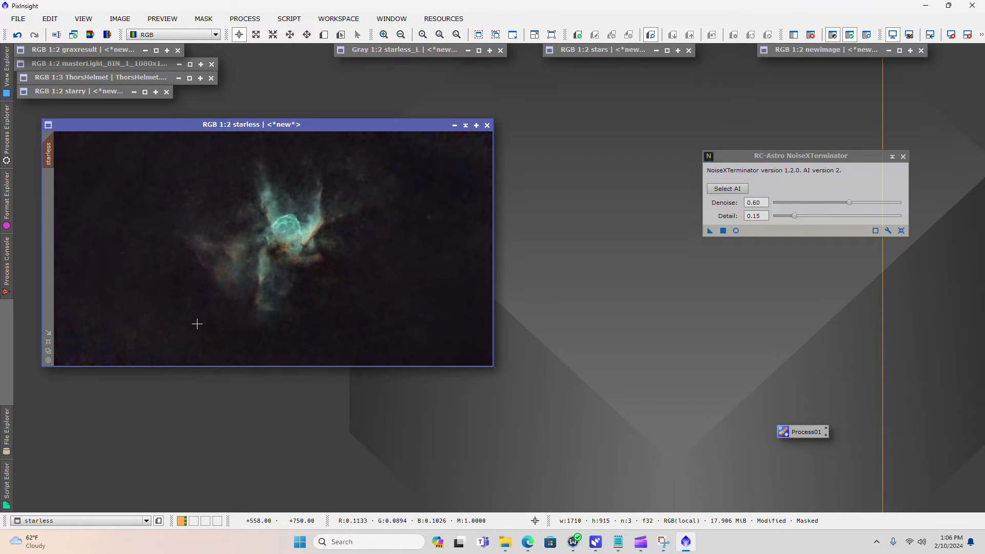
{"action": "scroll", "coordinate": [101, 334], "scroll_direction": "up", "scroll_amount": 1}
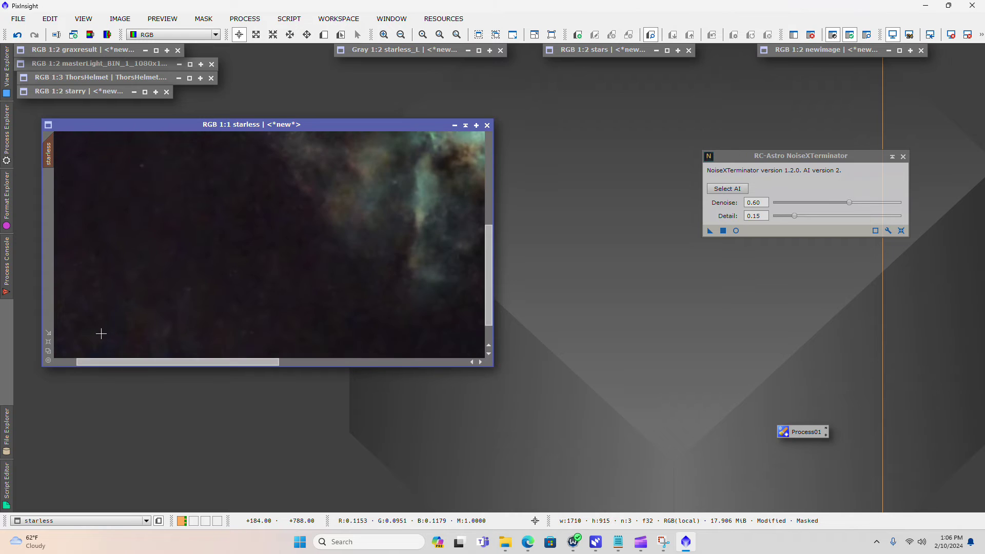
{"action": "scroll", "coordinate": [101, 334], "scroll_direction": "up", "scroll_amount": 1}
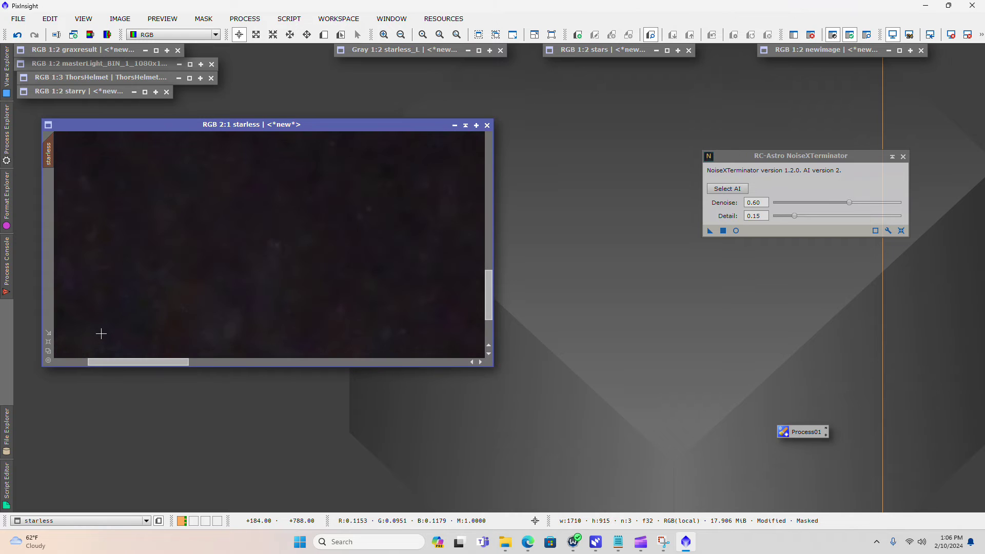
{"action": "left_click", "coordinate": [18, 36]}
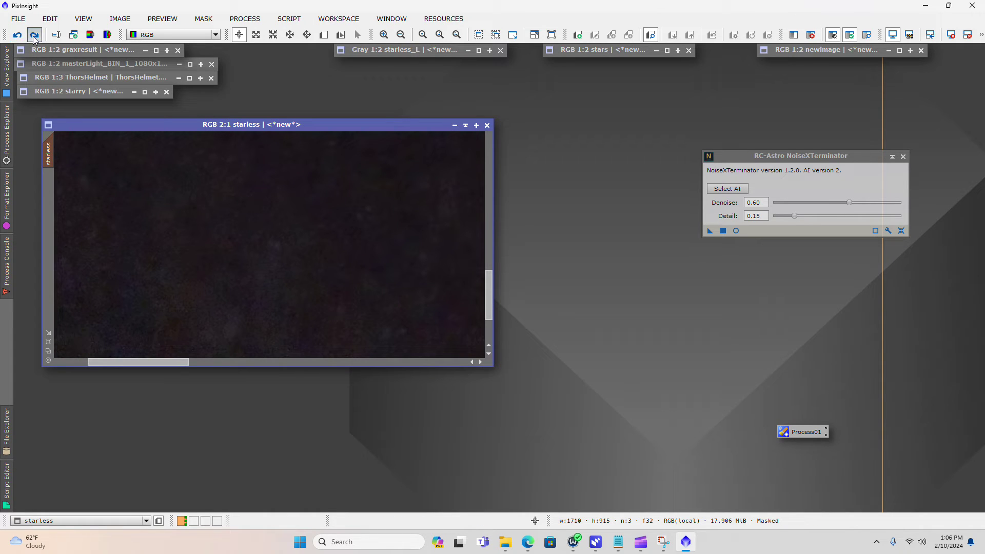
{"action": "left_click", "coordinate": [34, 36]}
{"action": "left_click", "coordinate": [17, 34]}
{"action": "left_click", "coordinate": [35, 35]}
{"action": "scroll", "coordinate": [238, 258], "scroll_direction": "down", "scroll_amount": 3}
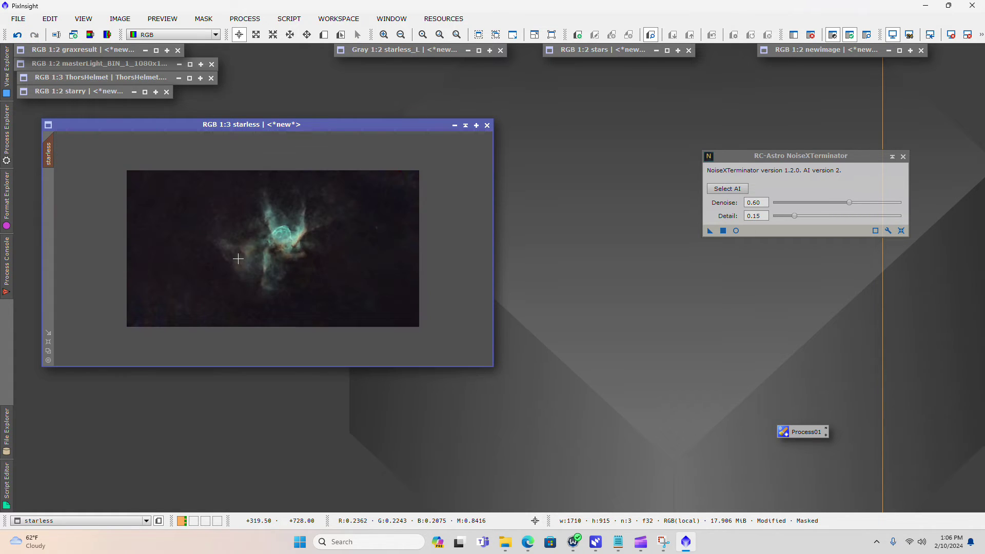
{"action": "left_click", "coordinate": [17, 35]}
{"action": "left_click", "coordinate": [34, 34]}
{"action": "scroll", "coordinate": [201, 229], "scroll_direction": "up", "scroll_amount": 1}
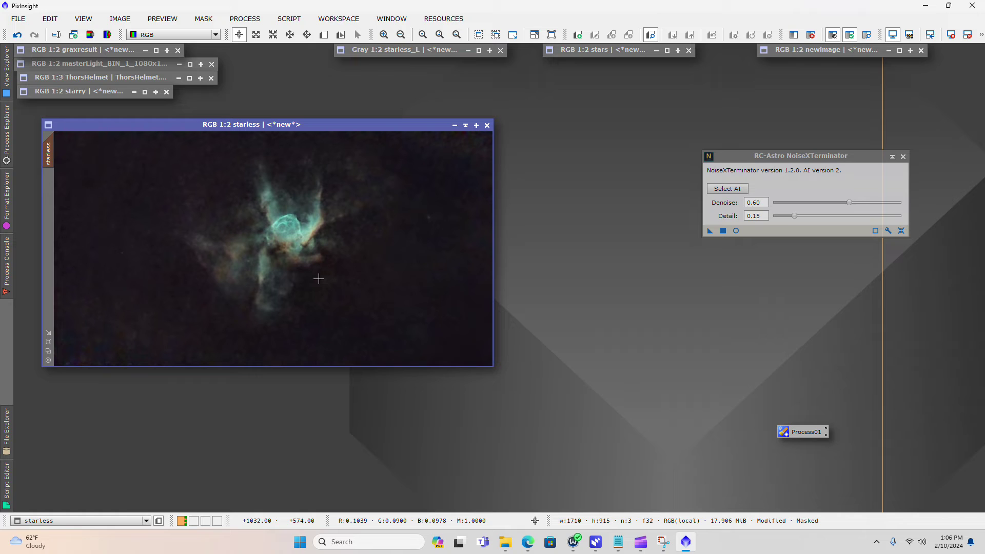
{"action": "scroll", "coordinate": [303, 224], "scroll_direction": "up", "scroll_amount": 2}
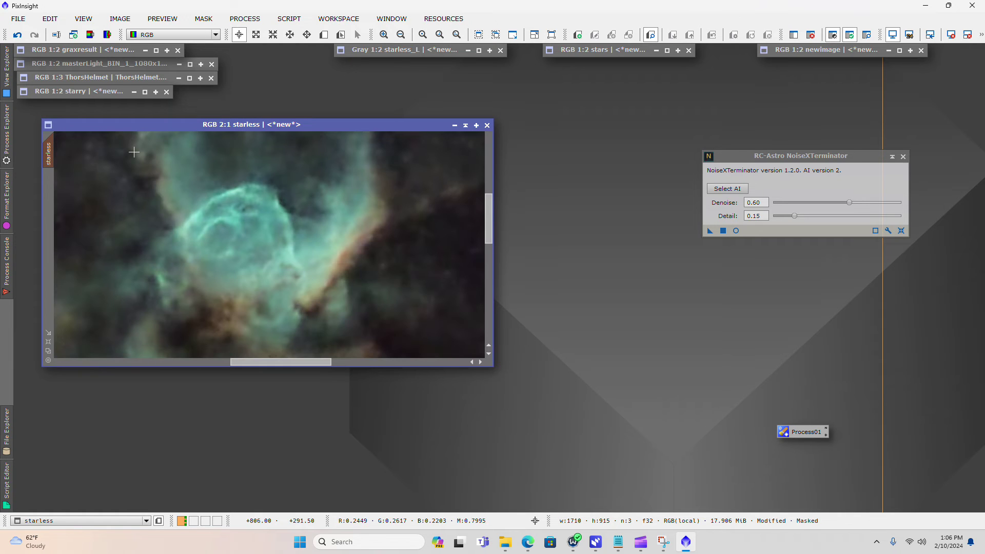
{"action": "left_click", "coordinate": [22, 38]}
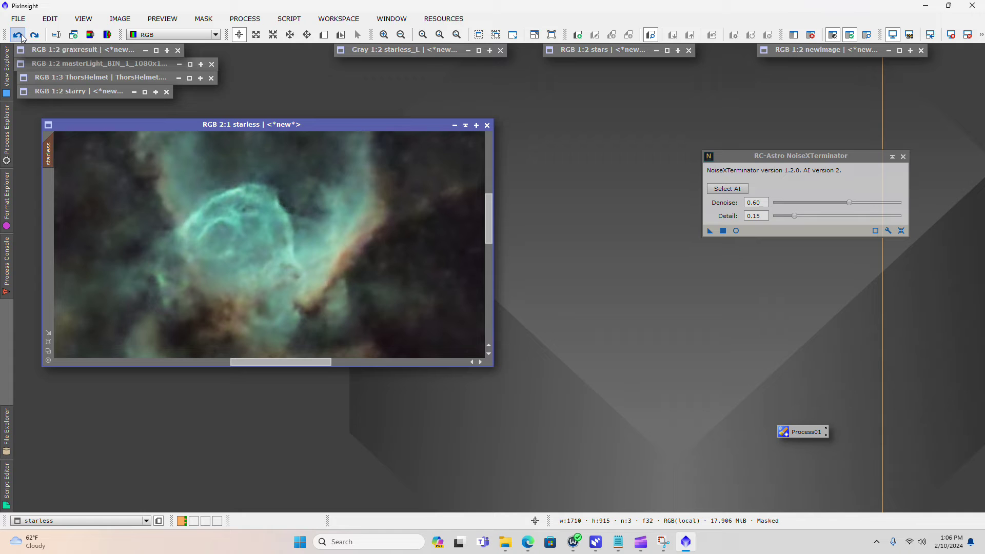
{"action": "left_click", "coordinate": [34, 36]}
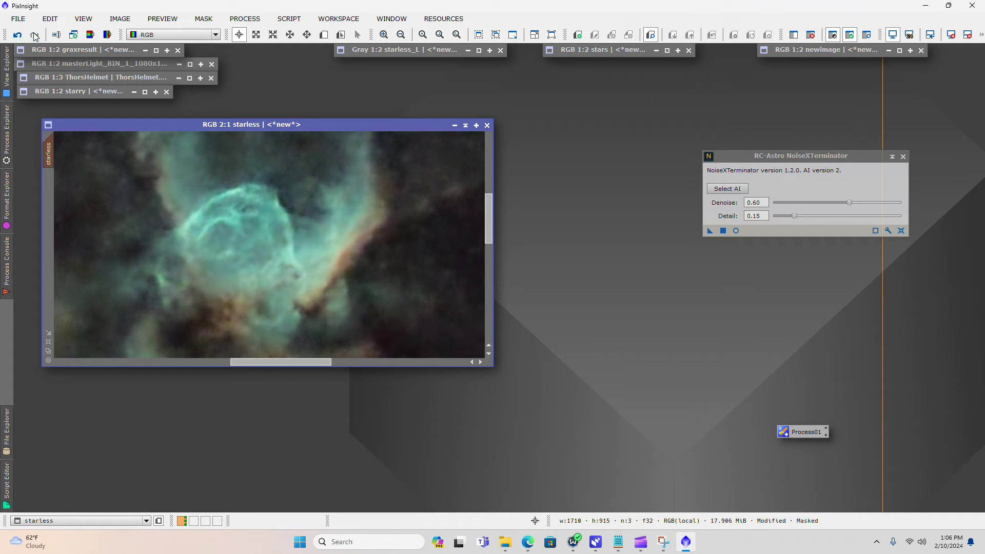
{"action": "scroll", "coordinate": [130, 163], "scroll_direction": "down", "scroll_amount": 2}
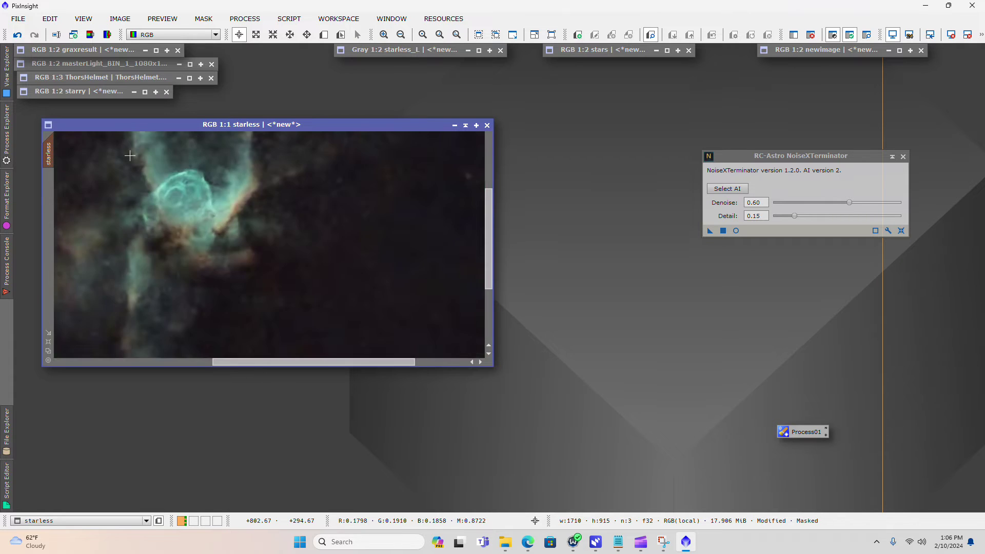
- Invert the mask on the starless image
{"action": "left_click", "coordinate": [204, 18]}
{"action": "left_click", "coordinate": [230, 64]}
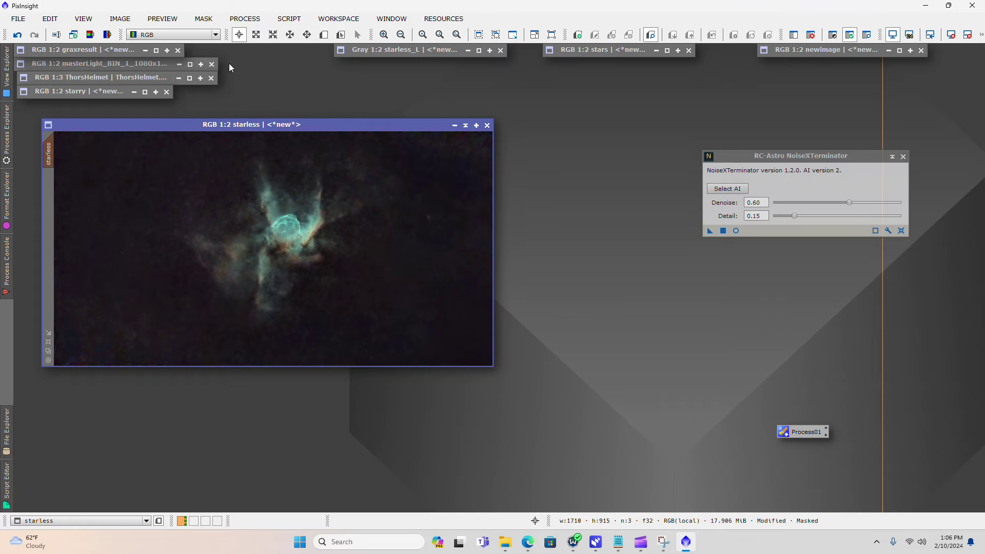
{"action": "left_click_drag", "start_coordinate": [875, 159], "coordinate": [918, 68]}
- Run BlurXTerminator on the starless image with Sharpen Nonstellar set to 0.24
{"action": "left_click", "coordinate": [245, 18]}
{"action": "mouse_move", "coordinate": [333, 11]}
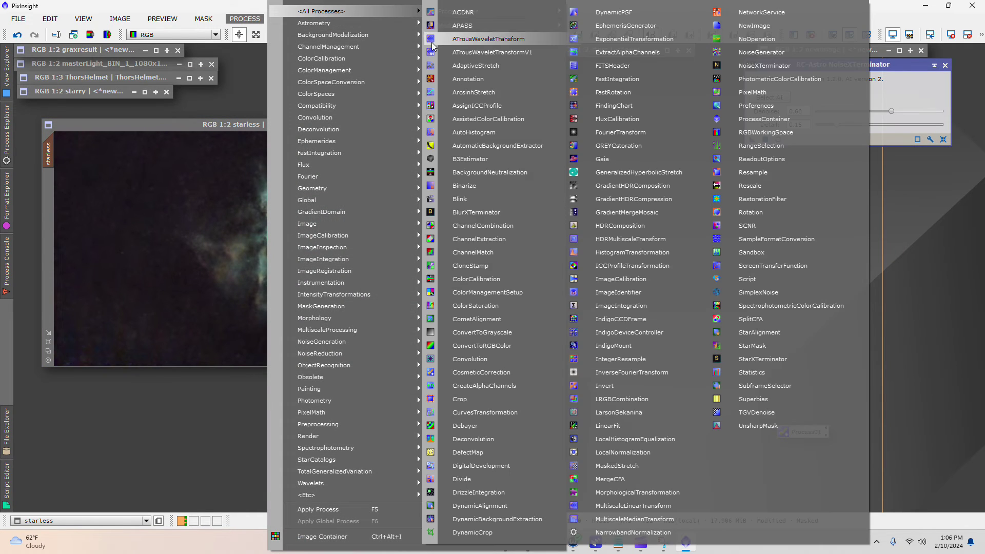
{"action": "left_click", "coordinate": [473, 200]}
{"action": "left_click_drag", "start_coordinate": [876, 225], "coordinate": [731, 173]}
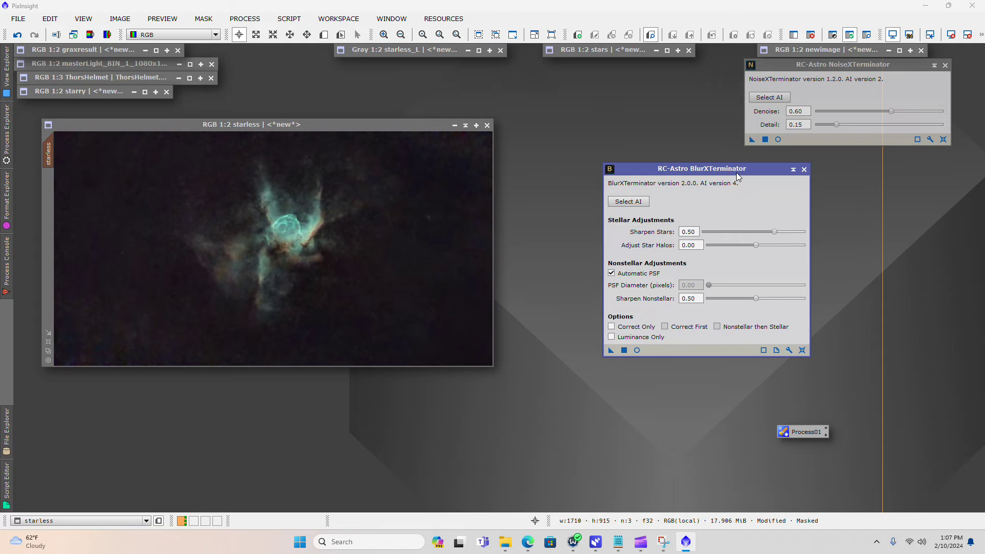
{"action": "left_click_drag", "start_coordinate": [719, 170], "coordinate": [638, 139]}
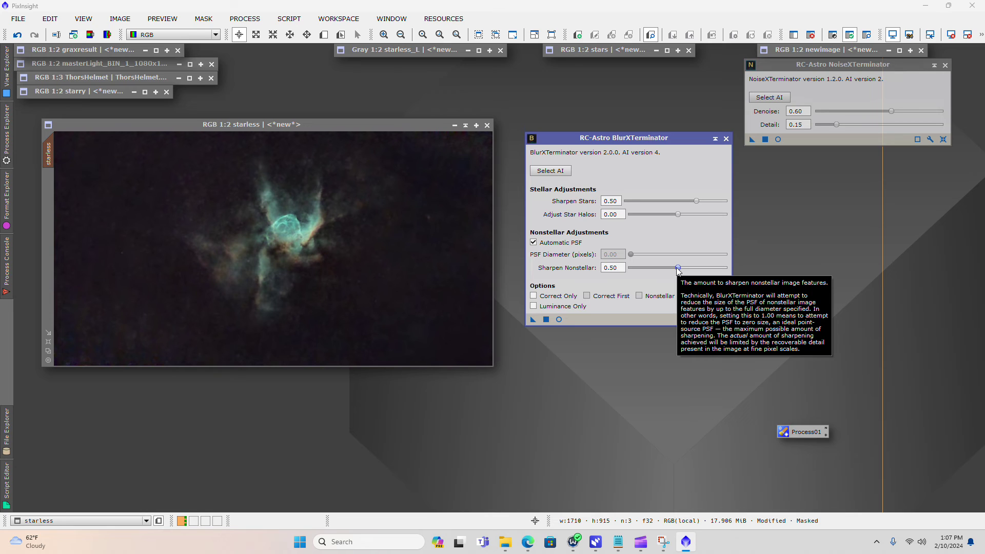
{"action": "left_click_drag", "start_coordinate": [678, 271], "coordinate": [649, 271]}
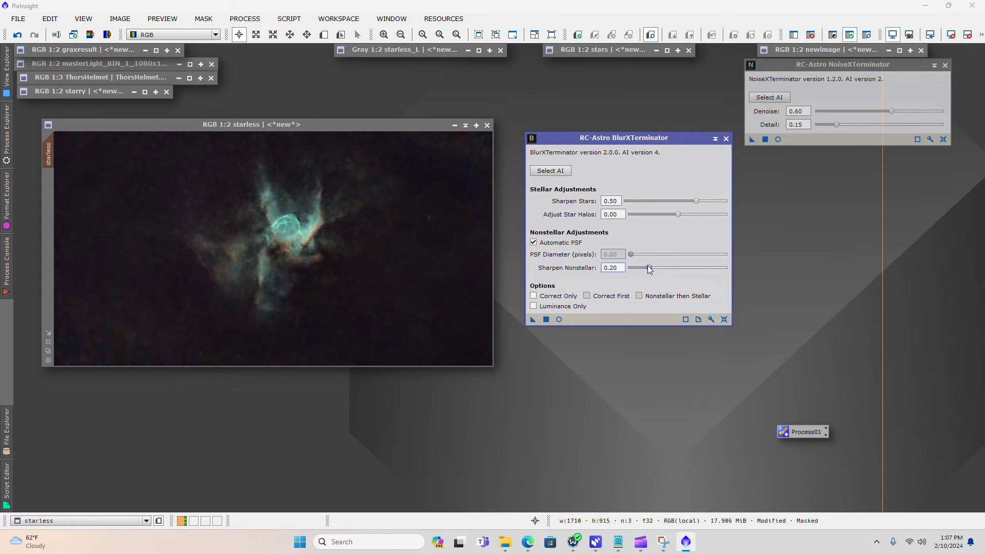
{"action": "left_click_drag", "start_coordinate": [650, 270], "coordinate": [651, 270]}
{"action": "scroll", "coordinate": [281, 231], "scroll_direction": "up", "scroll_amount": 2}
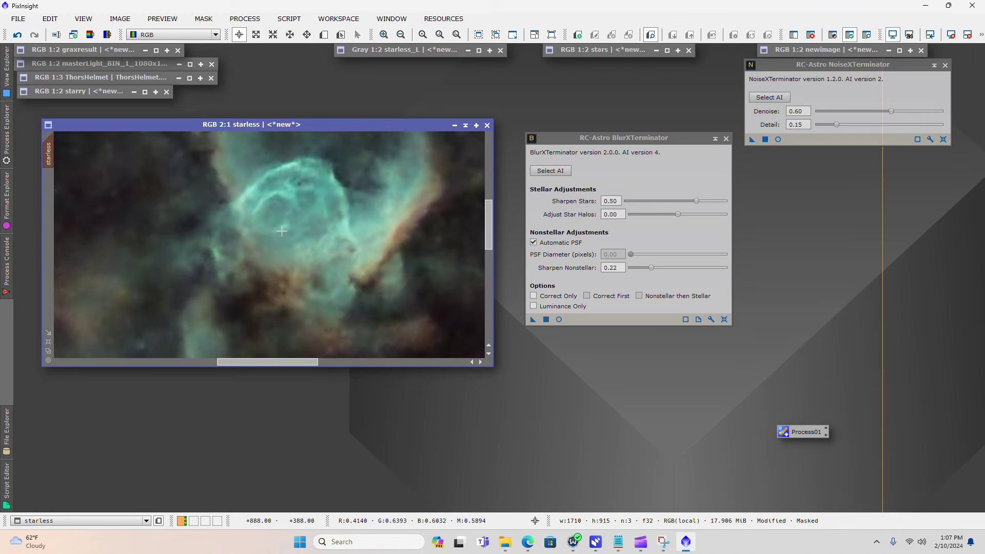
{"action": "left_click_drag", "start_coordinate": [380, 124], "coordinate": [473, 146]}
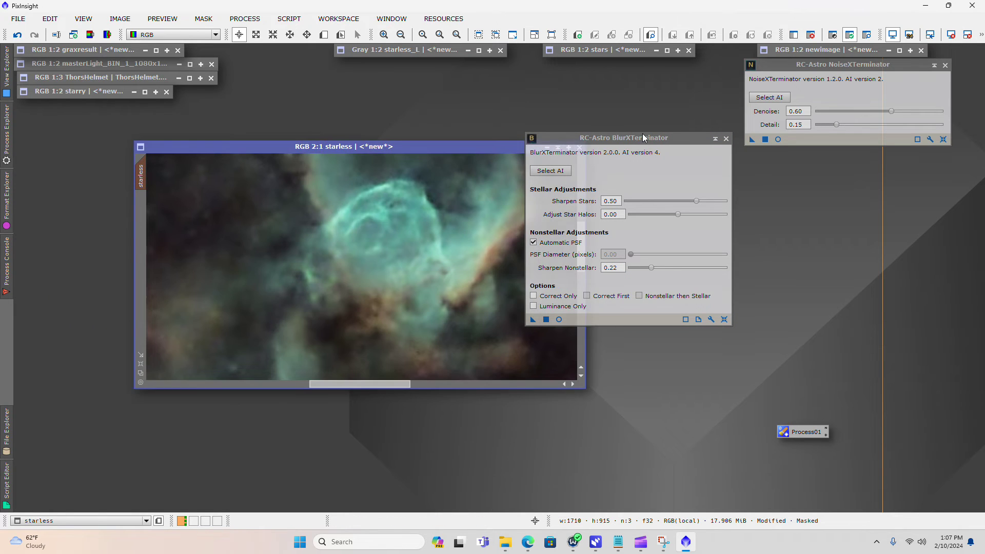
{"action": "left_click_drag", "start_coordinate": [667, 138], "coordinate": [786, 162]}
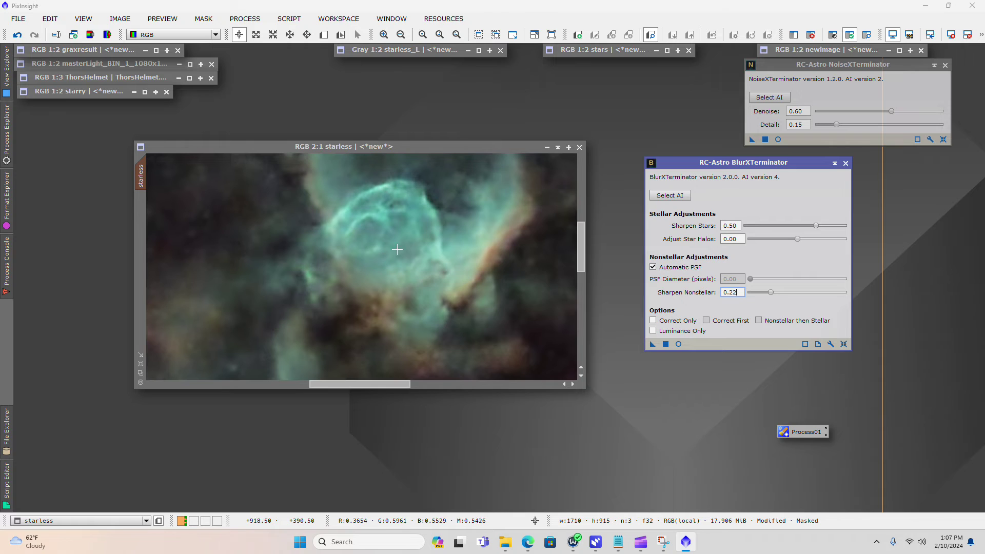
{"action": "scroll", "coordinate": [426, 249], "scroll_direction": "down", "scroll_amount": 1}
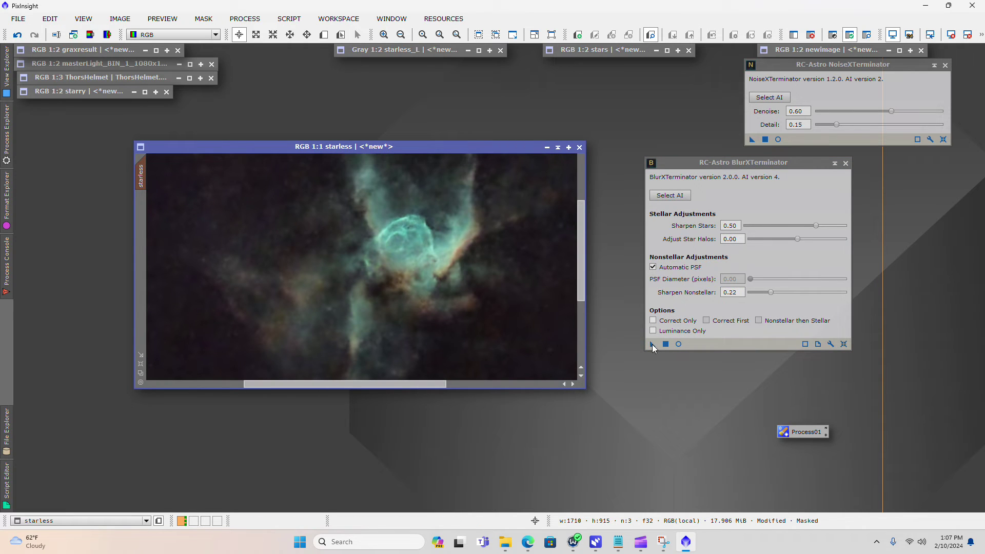
{"action": "left_click_drag", "start_coordinate": [770, 292], "coordinate": [772, 291]}
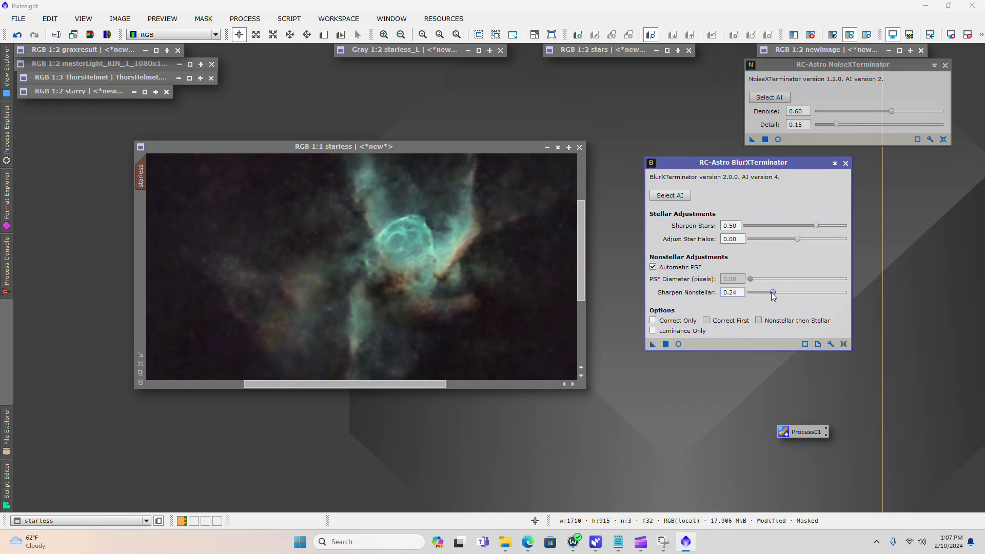
{"action": "left_click", "coordinate": [652, 344]}
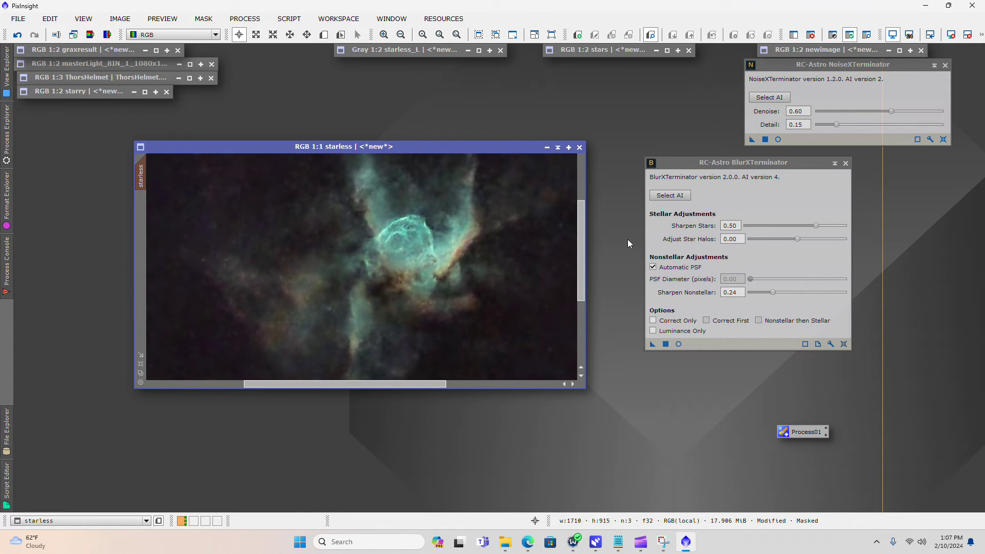
- Compare the sharpening via undo/redo, leave it undone, and close BlurXTerminator
{"action": "scroll", "coordinate": [438, 217], "scroll_direction": "up", "scroll_amount": 2}
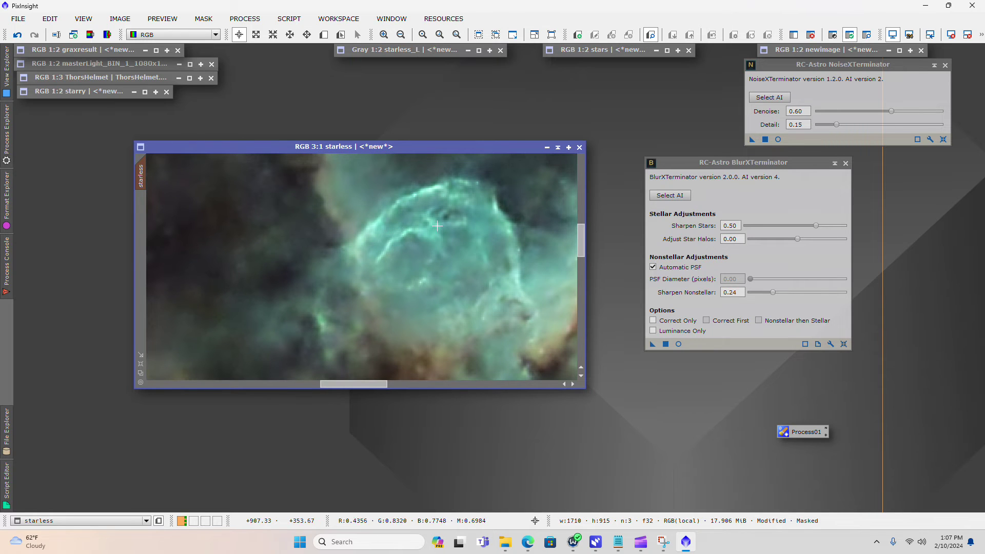
{"action": "left_click", "coordinate": [18, 35]}
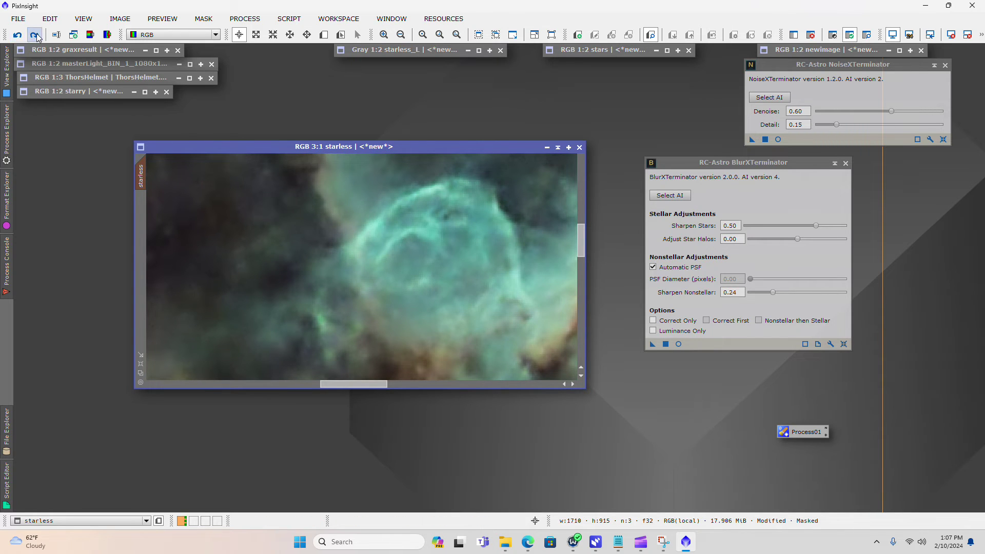
{"action": "left_click", "coordinate": [37, 35]}
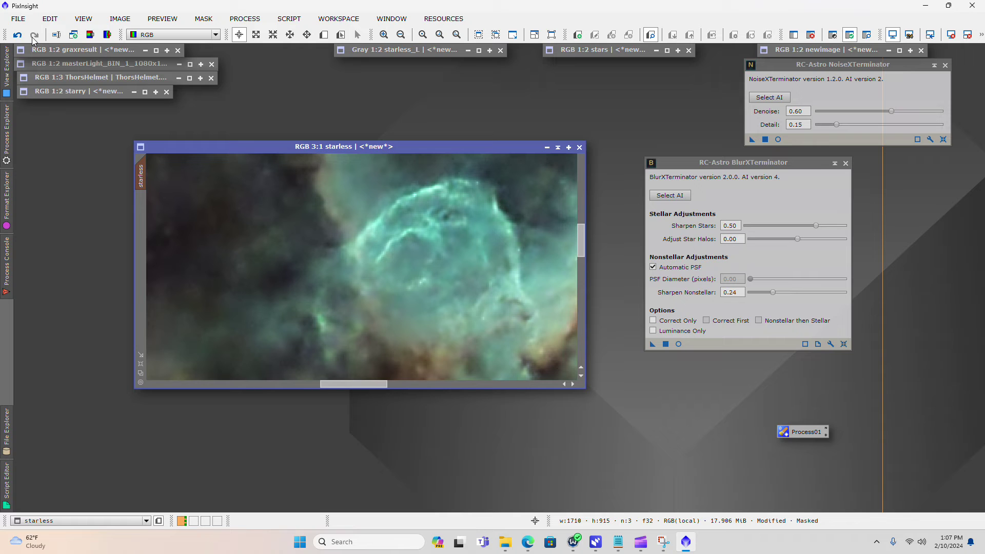
{"action": "left_click", "coordinate": [17, 35]}
{"action": "left_click", "coordinate": [754, 162]}
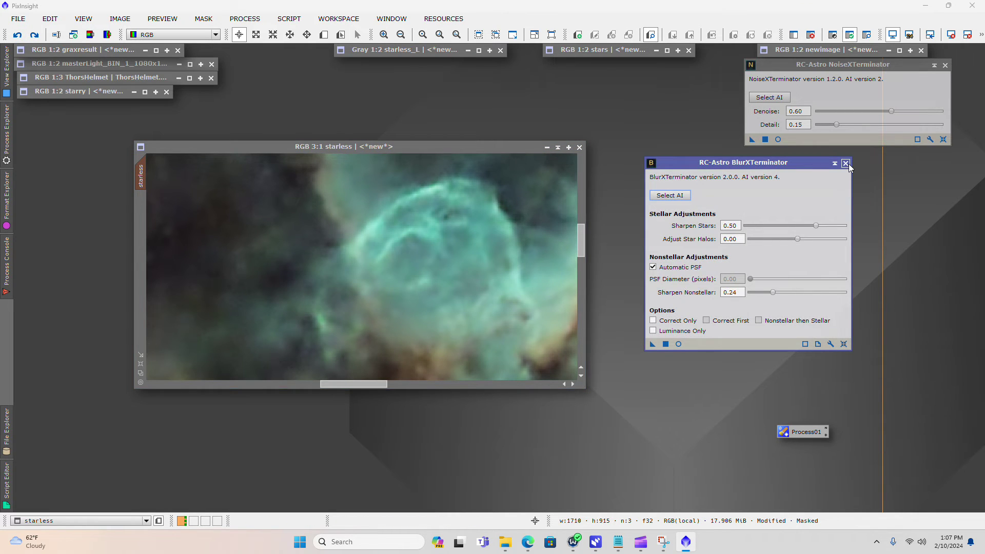
{"action": "left_click", "coordinate": [845, 163]}
- Open UnsharpMask with StdDev 2.00 beside the starless image
{"action": "scroll", "coordinate": [411, 213], "scroll_direction": "down", "scroll_amount": 3}
{"action": "scroll", "coordinate": [413, 211], "scroll_direction": "up", "scroll_amount": 3}
{"action": "scroll", "coordinate": [413, 211], "scroll_direction": "down", "scroll_amount": 1}
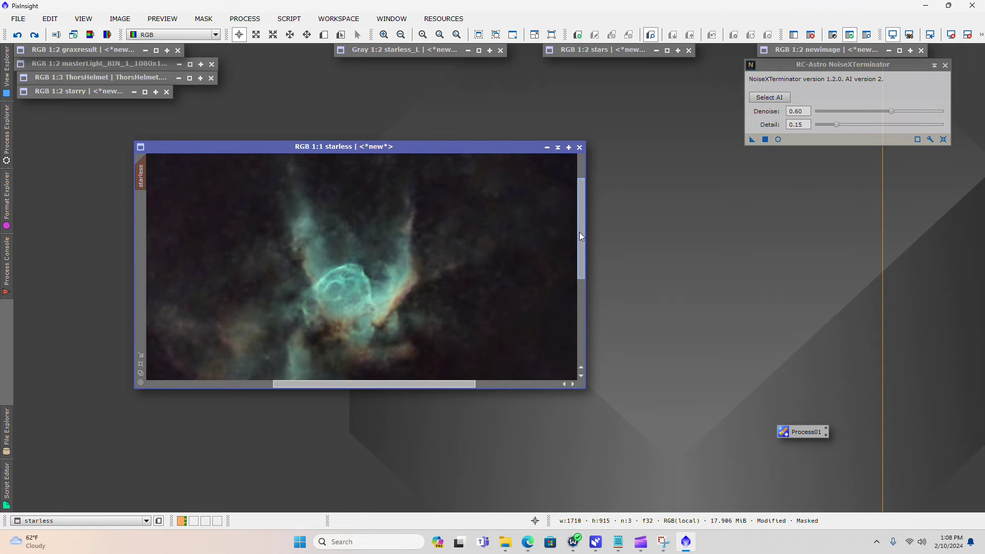
{"action": "left_click_drag", "start_coordinate": [582, 237], "coordinate": [581, 255]}
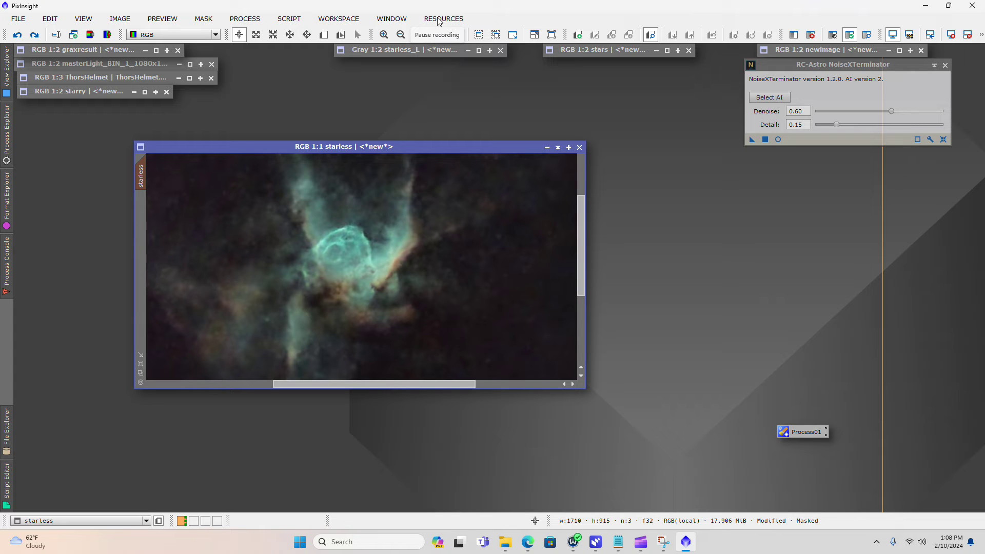
{"action": "left_click", "coordinate": [245, 19]}
{"action": "mouse_move", "coordinate": [347, 16]}
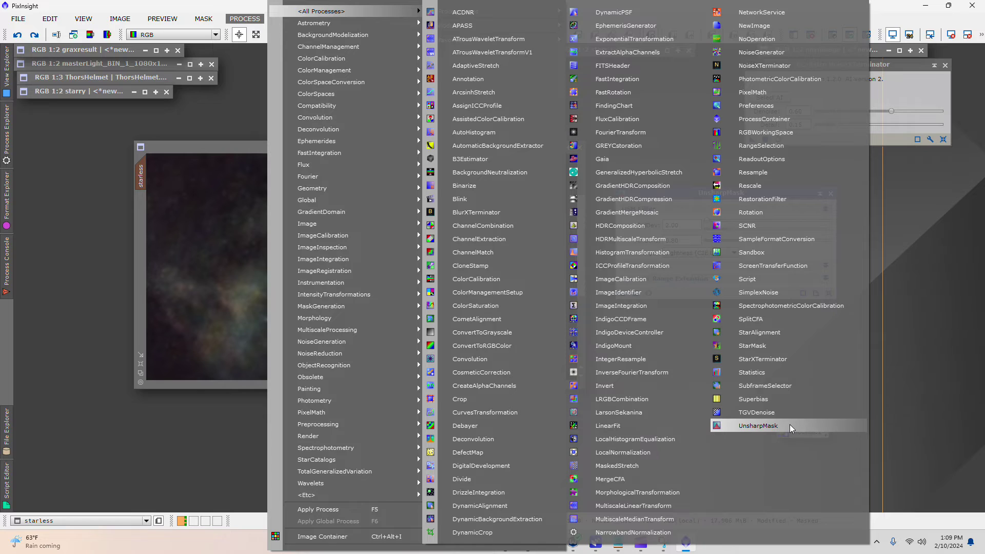
{"action": "left_click", "coordinate": [921, 342]}
{"action": "left_click_drag", "start_coordinate": [699, 193], "coordinate": [695, 188]}
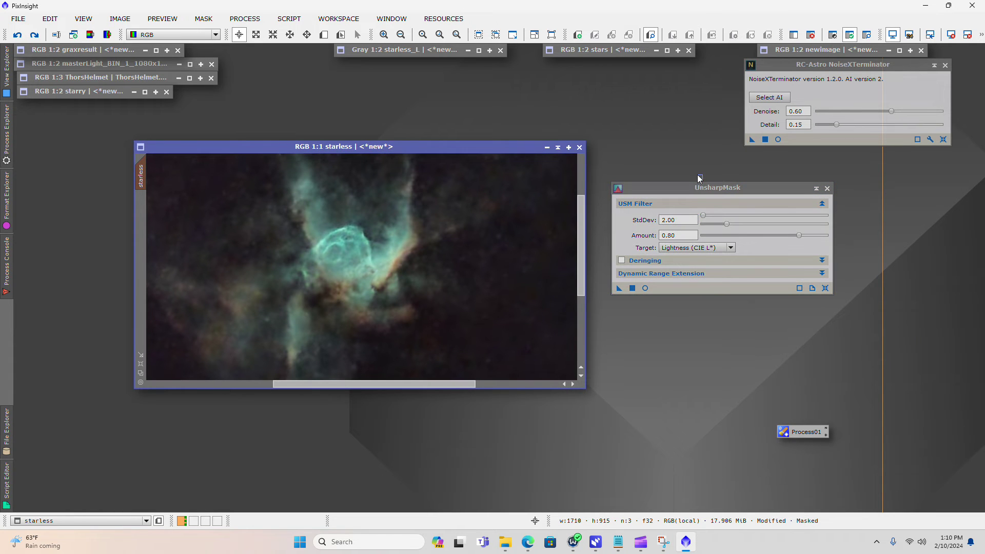
{"action": "mouse_move", "coordinate": [702, 190]}
{"action": "left_mouse_down"}
{"action": "mouse_move", "coordinate": [700, 177]}
{"action": "mouse_move", "coordinate": [710, 179]}
{"action": "left_mouse_up"}
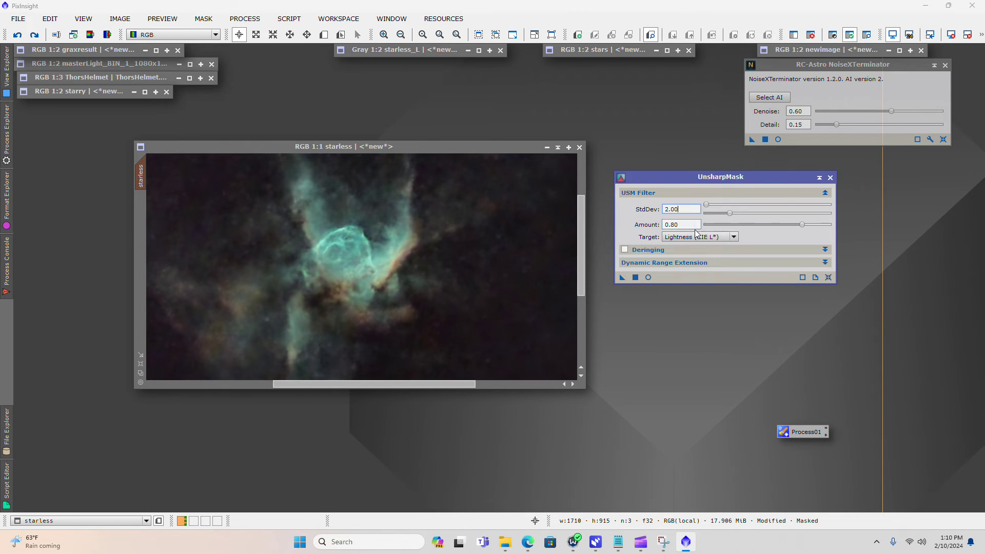
- Compare the starless image with and without unsharp mask sharpening using redo and undo
{"action": "left_click", "coordinate": [679, 225]}
{"action": "left_click", "coordinate": [32, 37]}
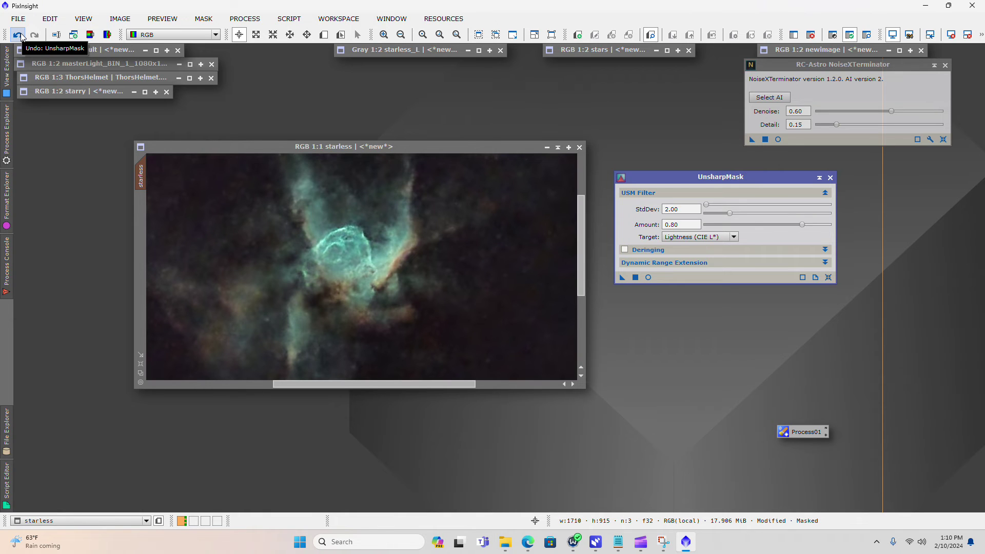
{"action": "scroll", "coordinate": [274, 212], "scroll_direction": "up", "scroll_amount": 2}
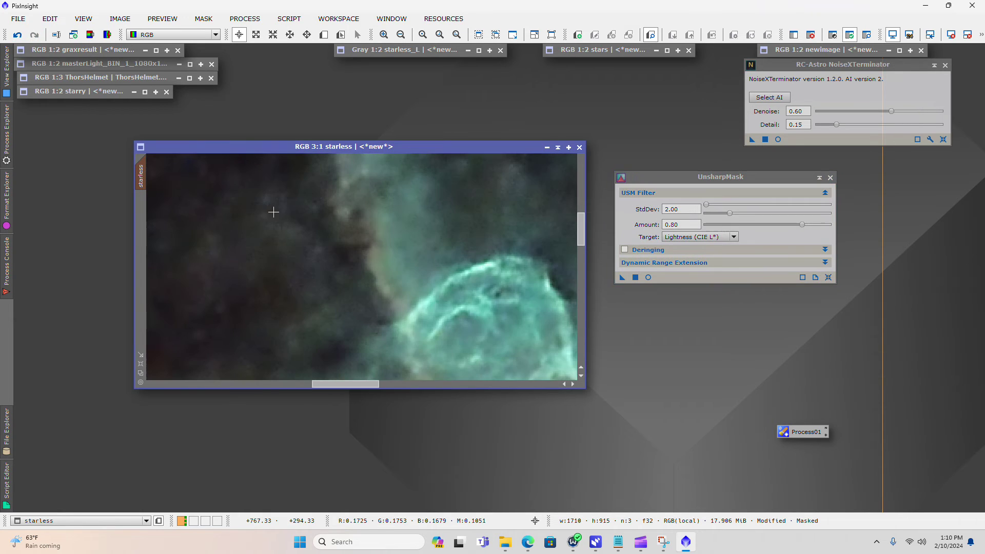
{"action": "scroll", "coordinate": [427, 268], "scroll_direction": "down", "scroll_amount": 1}
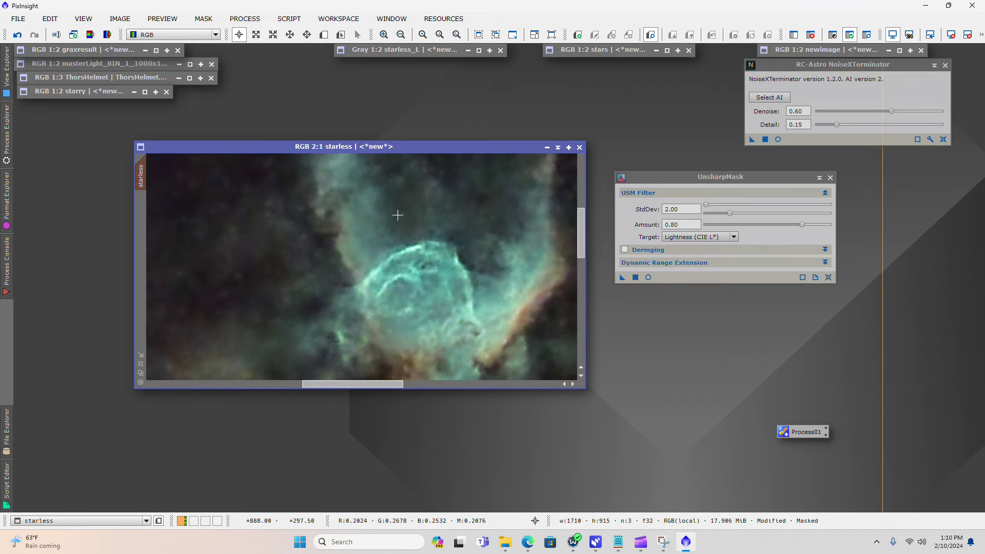
{"action": "left_click", "coordinate": [16, 36]}
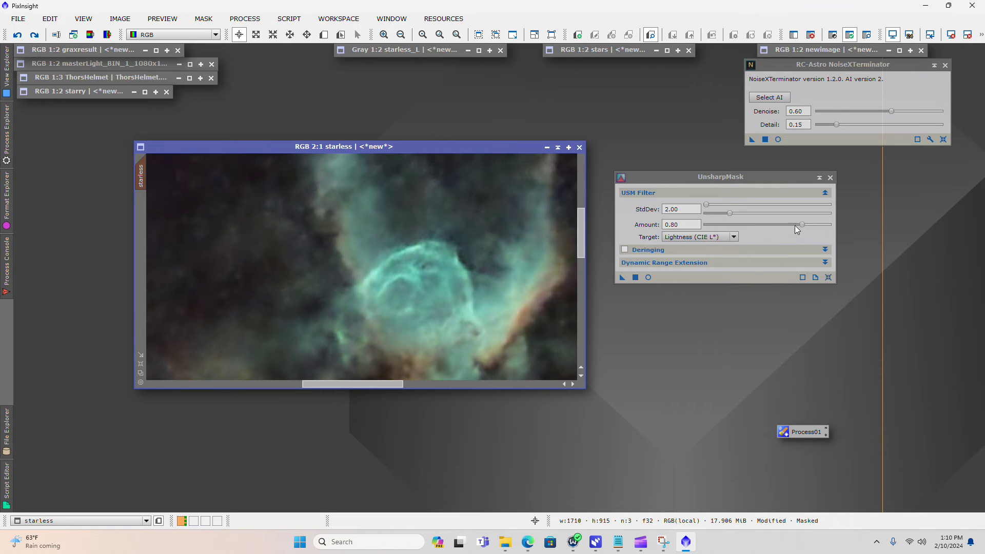
- Set Amount to 0.70 and apply the unsharp mask to the starless image
{"action": "left_click_drag", "start_coordinate": [802, 228], "coordinate": [788, 228]}
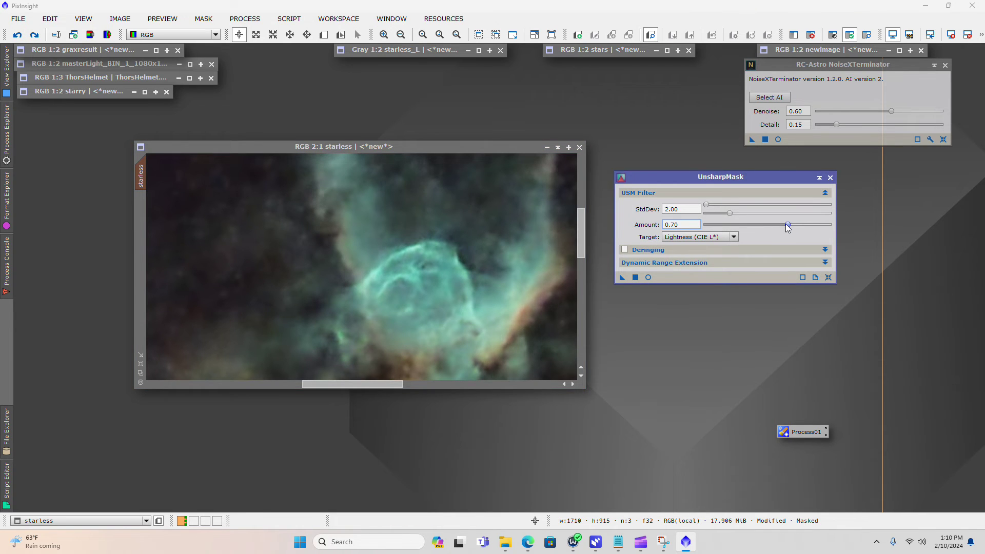
{"action": "left_click", "coordinate": [622, 278]}
{"action": "scroll", "coordinate": [506, 271], "scroll_direction": "up", "scroll_amount": 1}
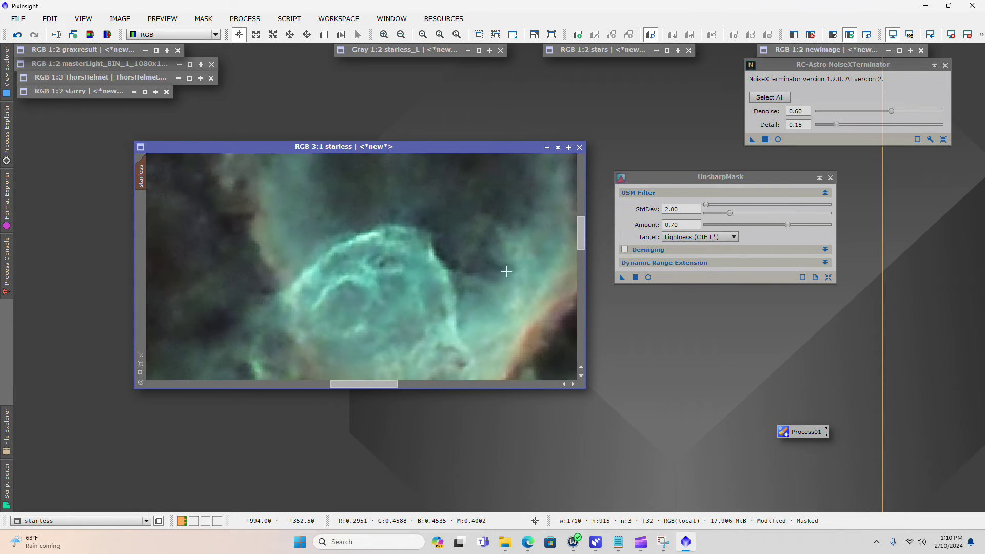
{"action": "scroll", "coordinate": [507, 272], "scroll_direction": "down", "scroll_amount": 3}
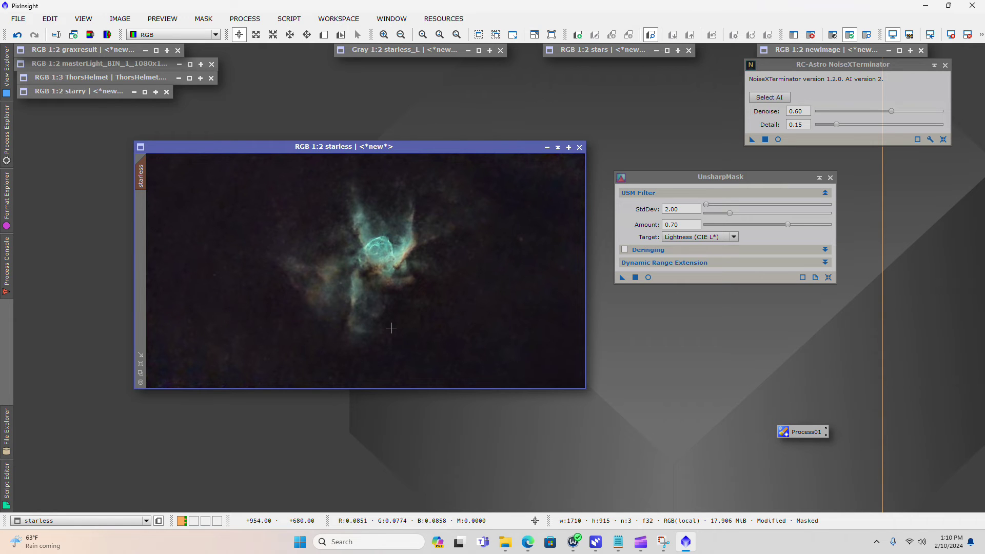
{"action": "left_click_drag", "start_coordinate": [697, 182], "coordinate": [748, 194]}
{"action": "left_click_drag", "start_coordinate": [487, 147], "coordinate": [457, 145]}
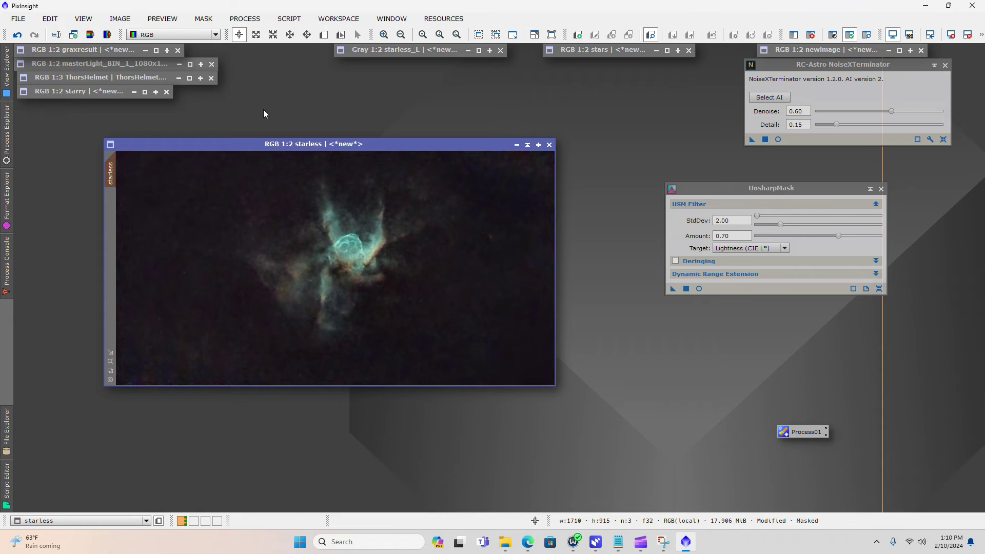
- Remove the mask from the starless image and shift its window and the UnsharpMask panel left
{"action": "left_click", "coordinate": [203, 20]}
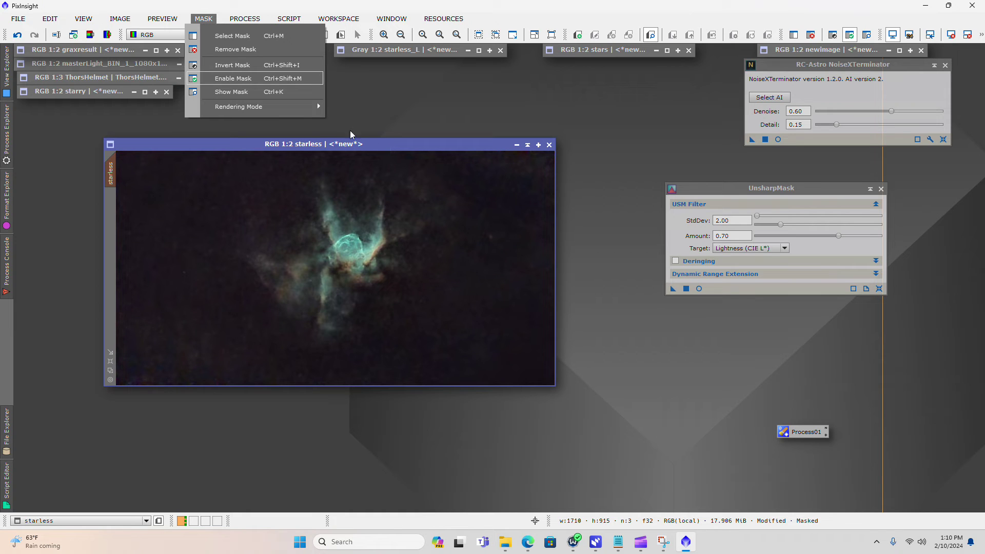
{"action": "left_click", "coordinate": [239, 50]}
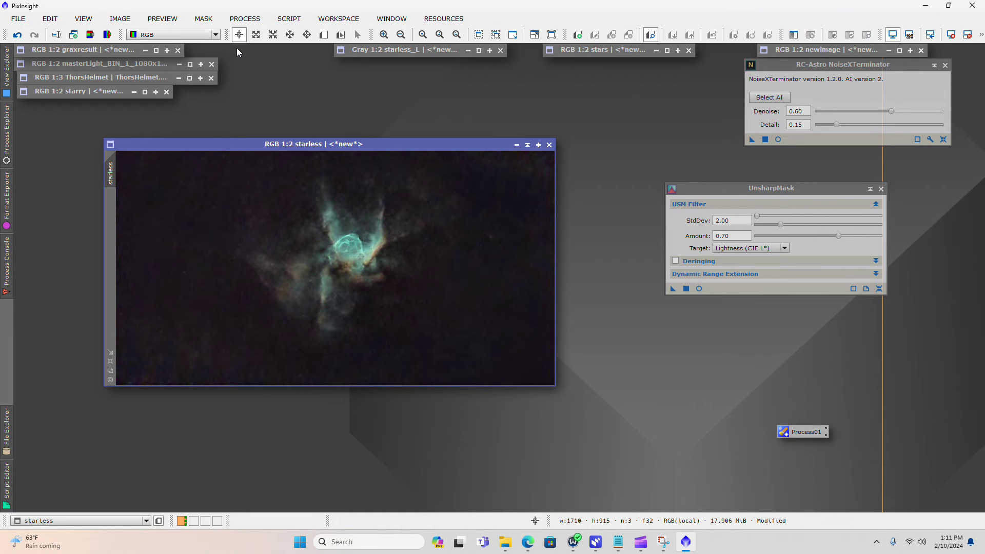
{"action": "left_click_drag", "start_coordinate": [340, 145], "coordinate": [300, 146]}
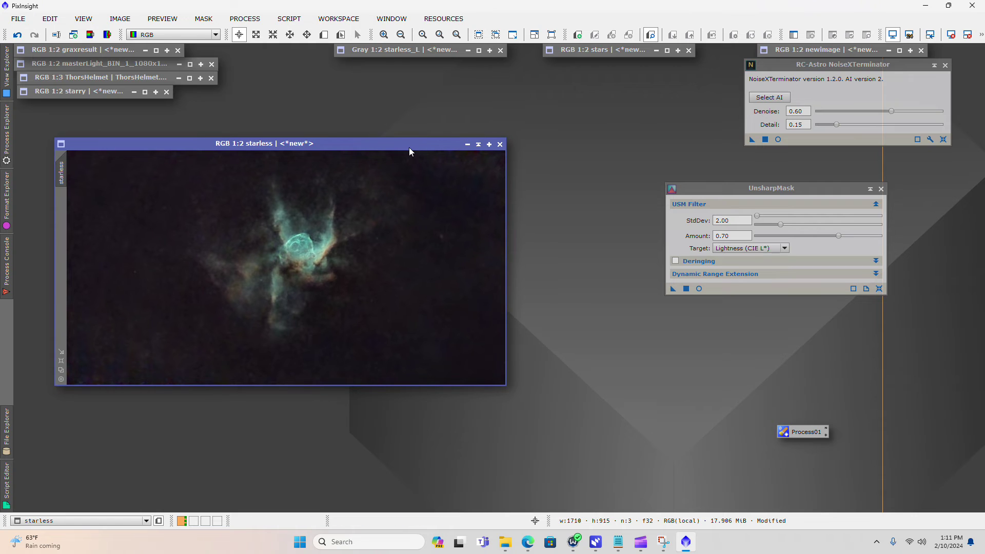
{"action": "left_click_drag", "start_coordinate": [742, 190], "coordinate": [771, 194]}
{"action": "left_click_drag", "start_coordinate": [382, 143], "coordinate": [377, 144]}
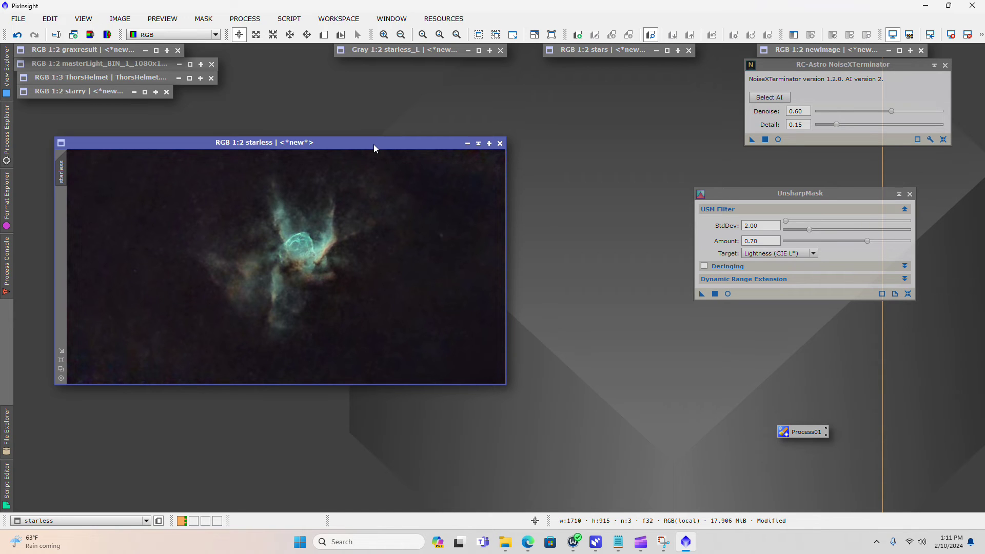
{"action": "left_click_drag", "start_coordinate": [346, 143], "coordinate": [335, 144]}
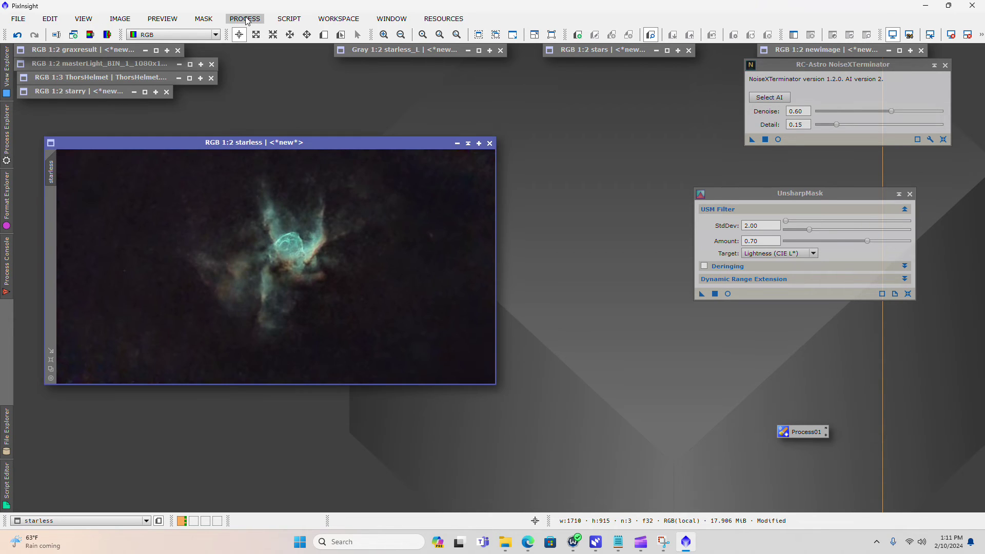
- Recombine the starless and stars views with the ScreenStars script into starry2, then minimise starless
{"action": "left_click", "coordinate": [289, 18]}
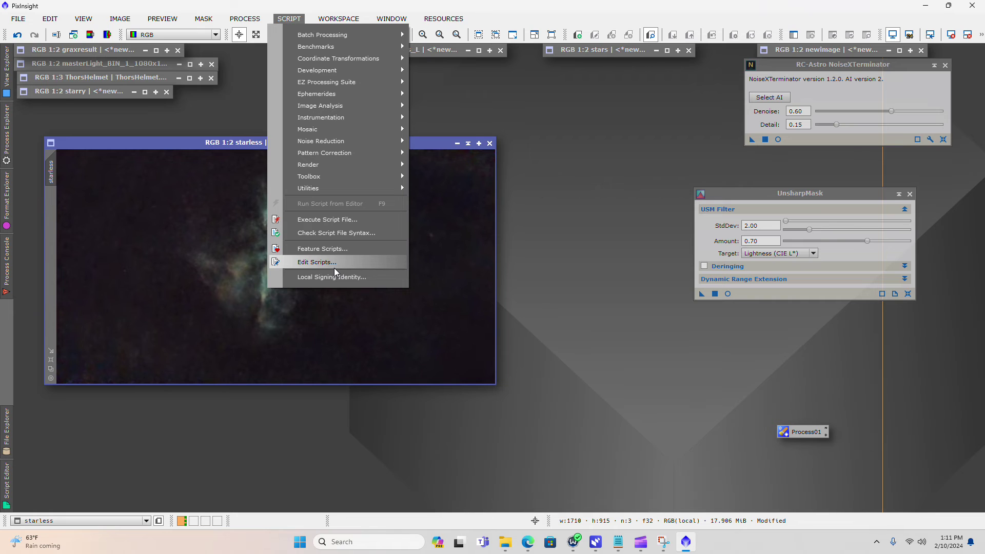
{"action": "mouse_move", "coordinate": [333, 188]}
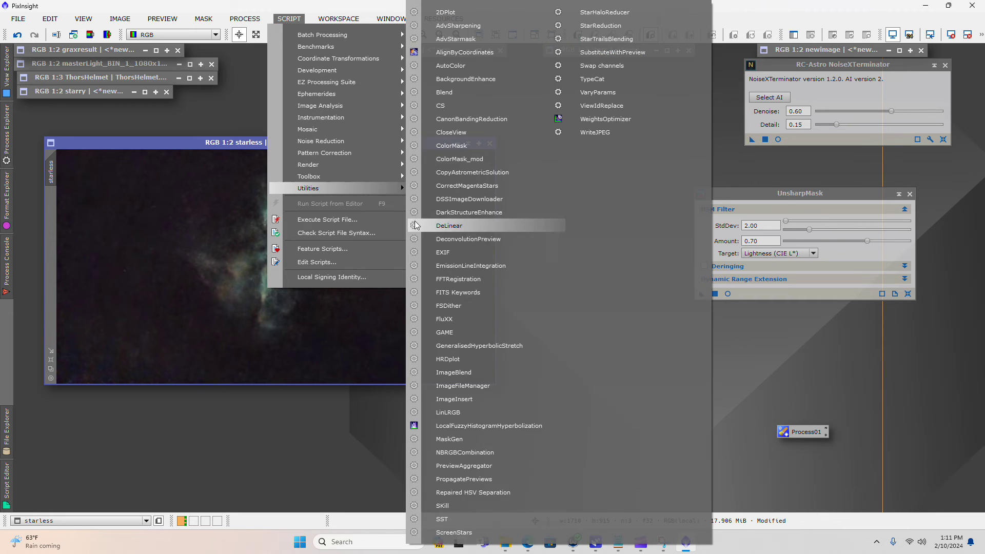
{"action": "left_click", "coordinate": [446, 536]}
{"action": "left_click", "coordinate": [308, 230]}
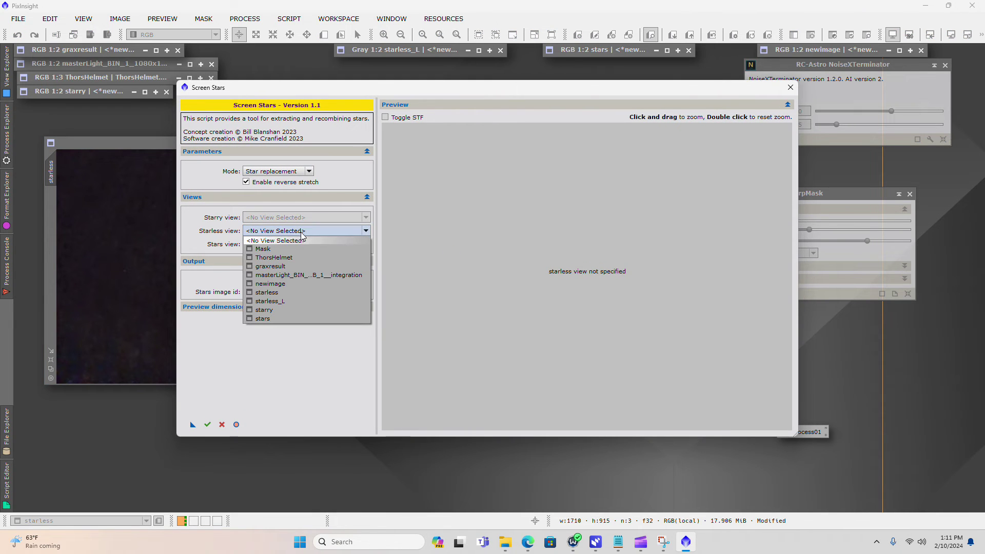
{"action": "left_click", "coordinate": [286, 293]}
{"action": "left_click", "coordinate": [308, 244]}
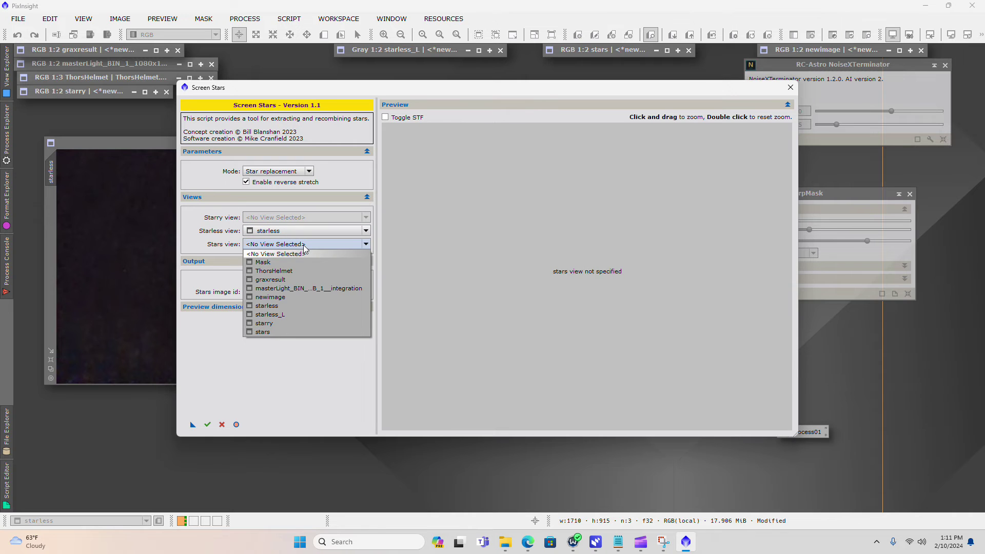
{"action": "left_click", "coordinate": [279, 334]}
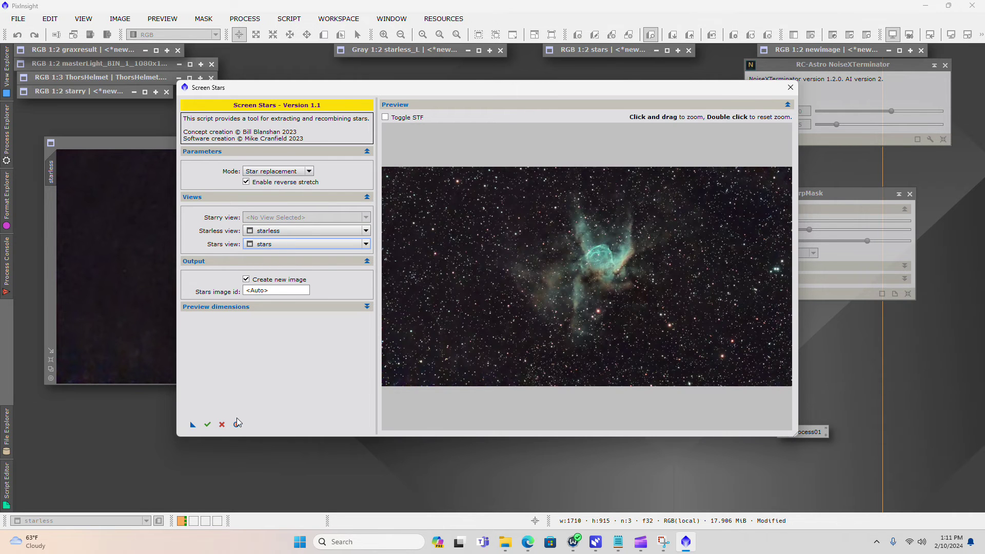
{"action": "left_click", "coordinate": [207, 425]}
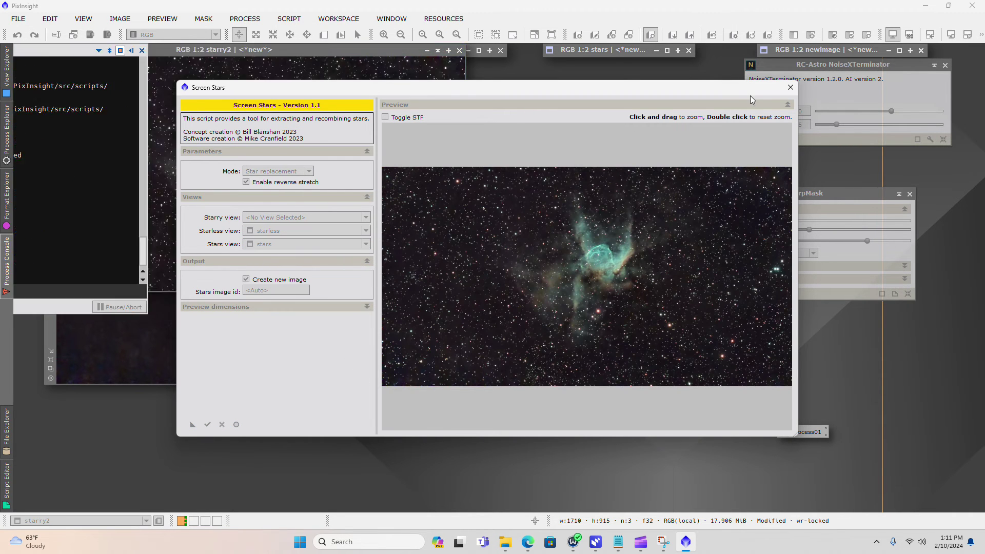
{"action": "left_click", "coordinate": [791, 88]}
{"action": "left_click_drag", "start_coordinate": [310, 50], "coordinate": [362, 136]}
{"action": "left_click", "coordinate": [457, 143]}
- Run the StarReduction script on starry2 with 2 iterations to produce the StarReduced image
{"action": "left_click", "coordinate": [289, 19]}
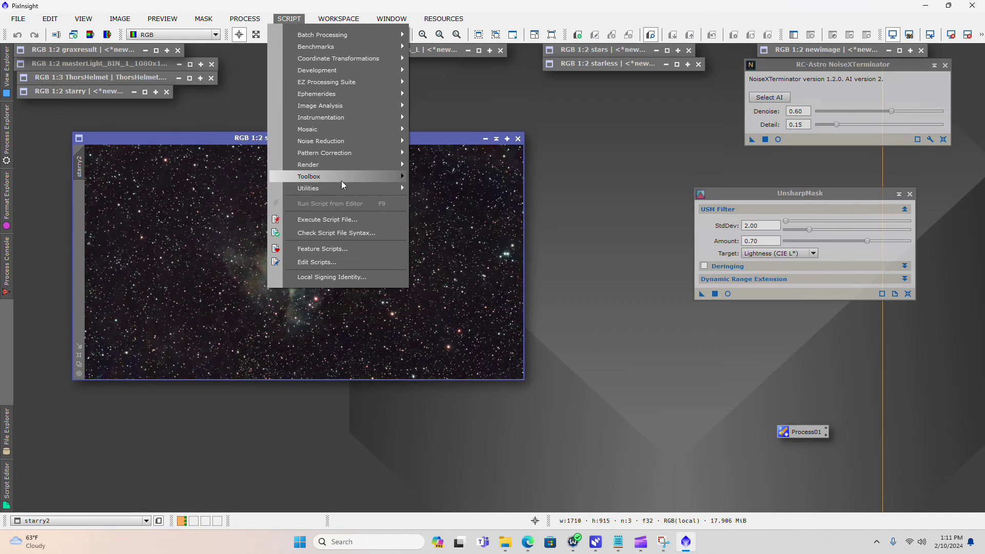
{"action": "mouse_move", "coordinate": [343, 188]}
{"action": "left_click", "coordinate": [600, 25]}
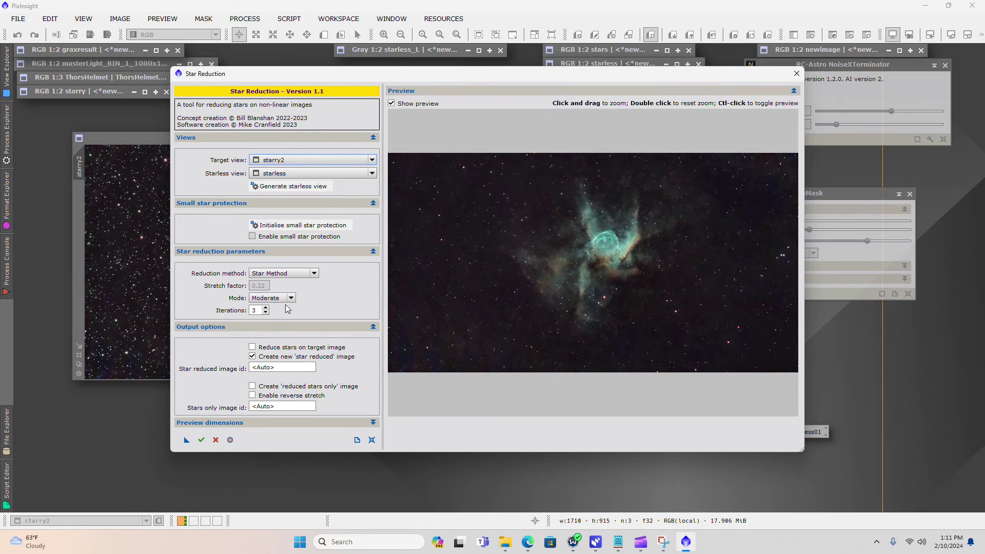
{"action": "left_click", "coordinate": [267, 313]}
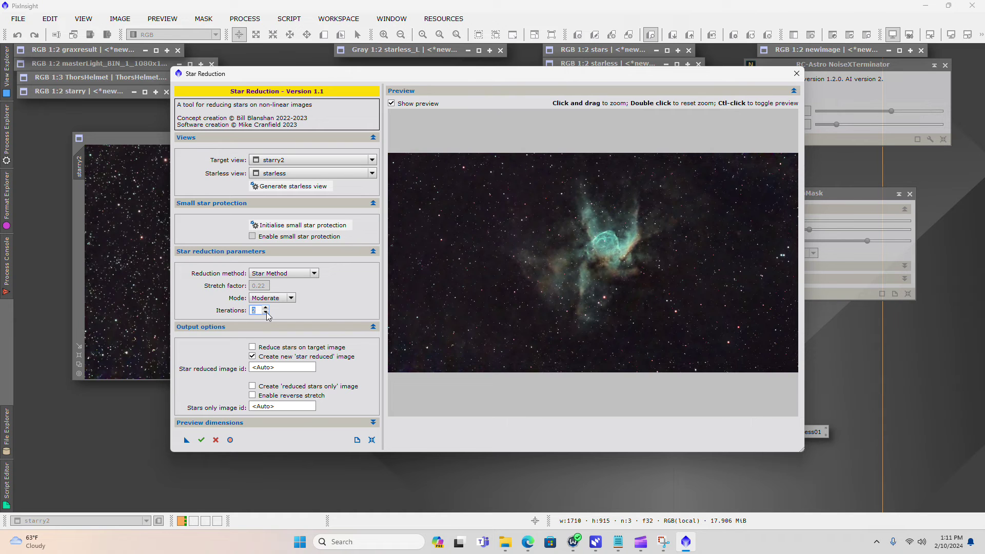
{"action": "left_click", "coordinate": [201, 440]}
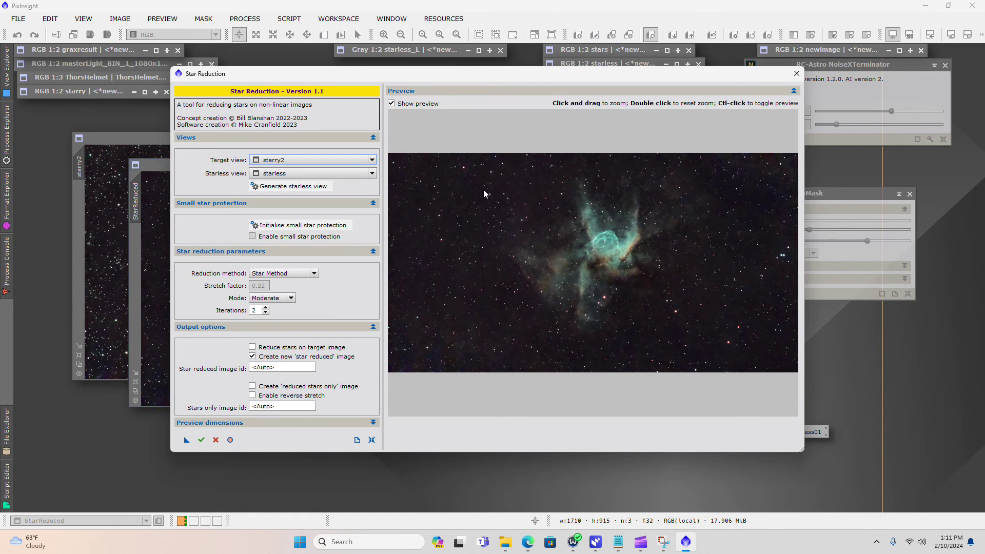
- Close Star Reduction and zoom into StarReduced to inspect the thinned stars, then back out to 1:2
{"action": "left_click", "coordinate": [795, 73]}
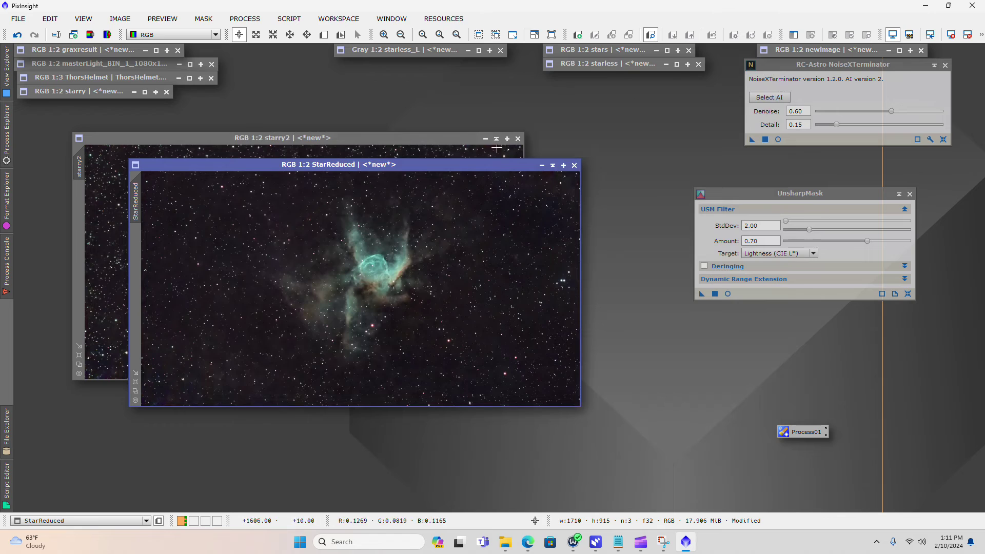
{"action": "left_click", "coordinate": [473, 168]}
{"action": "scroll", "coordinate": [396, 223], "scroll_direction": "up", "scroll_amount": 3}
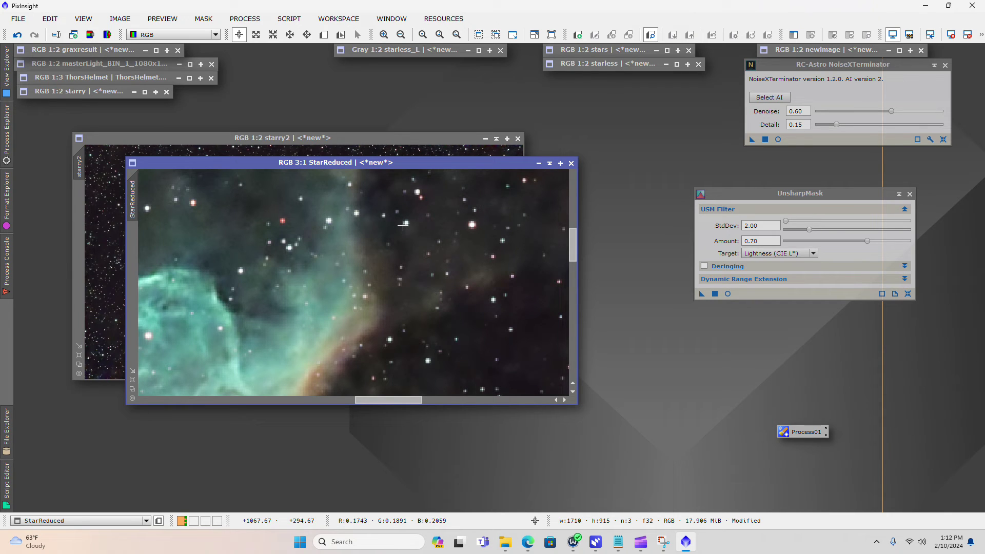
{"action": "scroll", "coordinate": [402, 225], "scroll_direction": "down", "scroll_amount": 2}
{"action": "scroll", "coordinate": [403, 225], "scroll_direction": "up", "scroll_amount": 2}
{"action": "scroll", "coordinate": [402, 225], "scroll_direction": "down", "scroll_amount": 2}
{"action": "scroll", "coordinate": [402, 225], "scroll_direction": "down", "scroll_amount": 1}
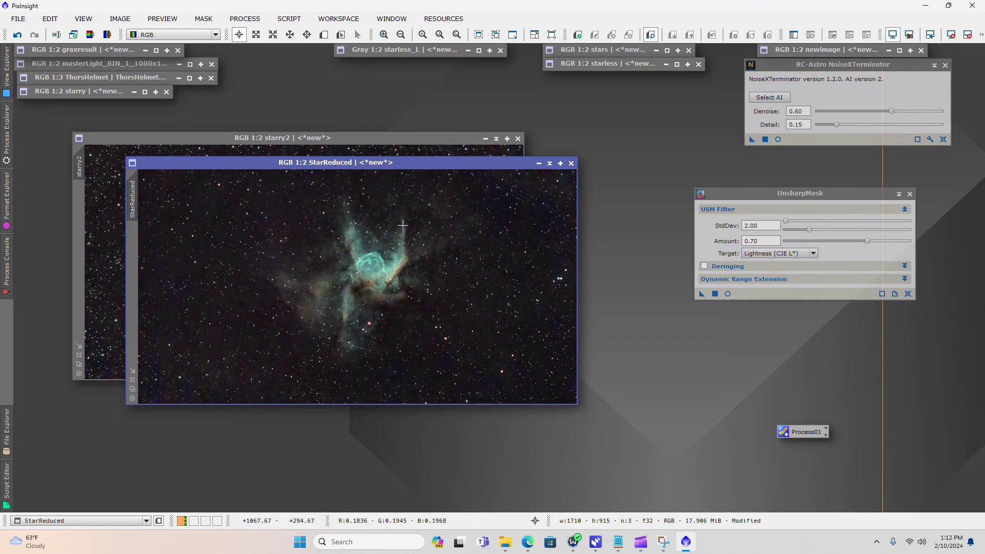
{"action": "scroll", "coordinate": [403, 225], "scroll_direction": "up", "scroll_amount": 5}
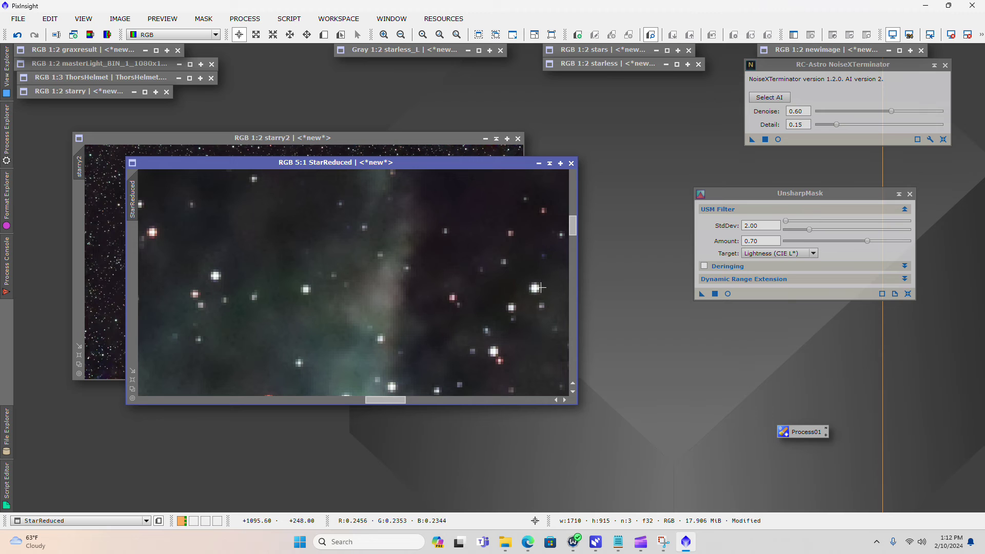
{"action": "scroll", "coordinate": [461, 297], "scroll_direction": "down", "scroll_amount": 2}
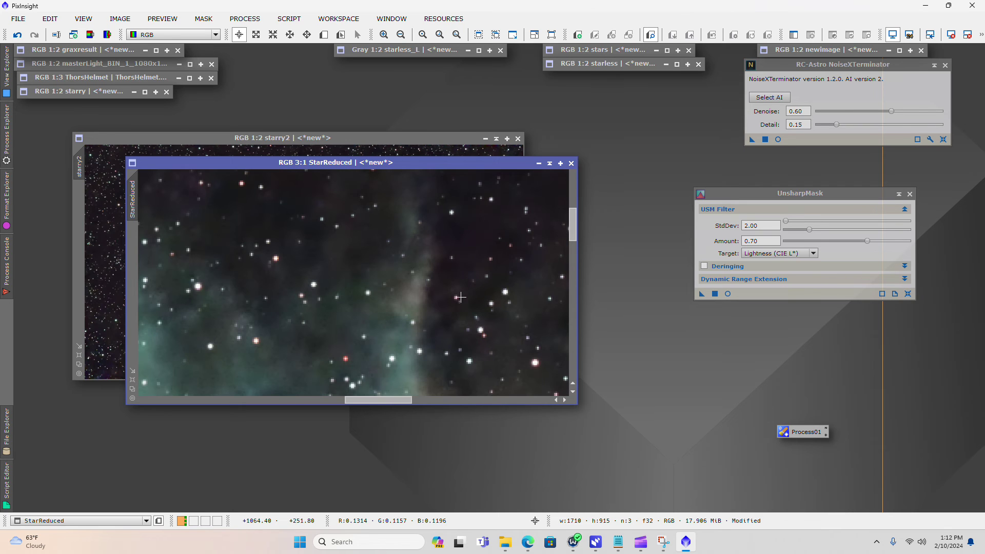
{"action": "left_click_drag", "start_coordinate": [462, 165], "coordinate": [432, 140]}
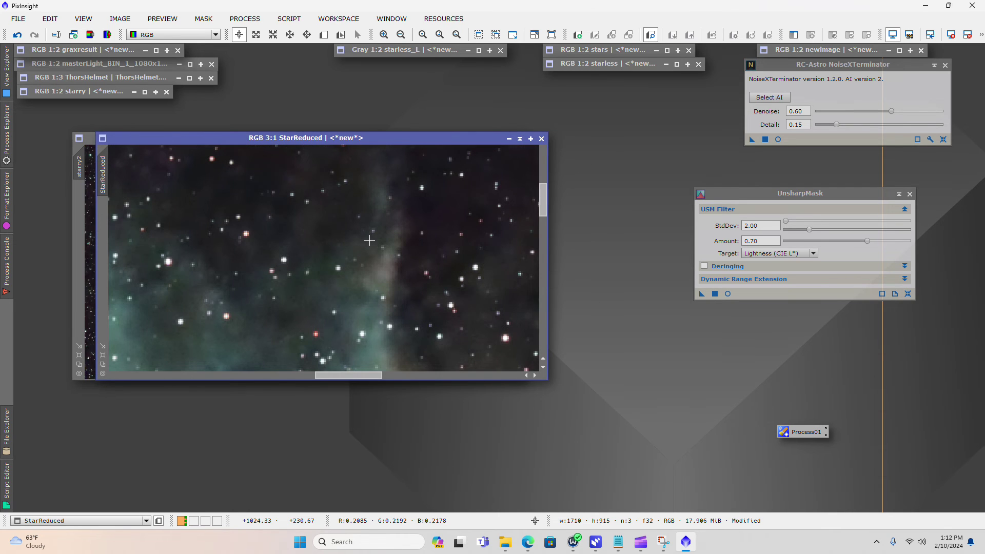
{"action": "scroll", "coordinate": [370, 240], "scroll_direction": "down", "scroll_amount": 3}
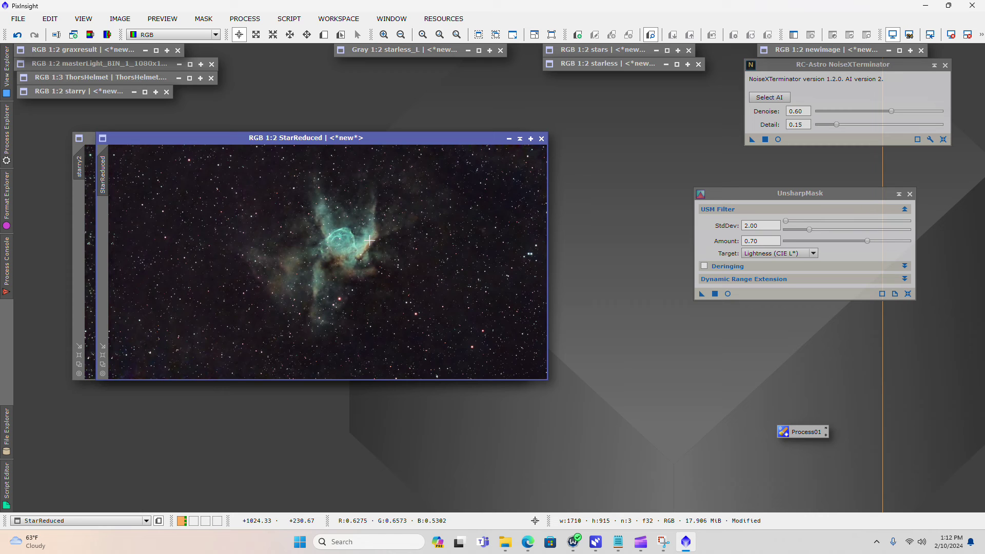
- Resample StarReduced to 200% with Bicubic B-Spline interpolation, enlarging it to 3420×1830 pixels
{"action": "left_click", "coordinate": [245, 18]}
{"action": "mouse_move", "coordinate": [323, 10]}
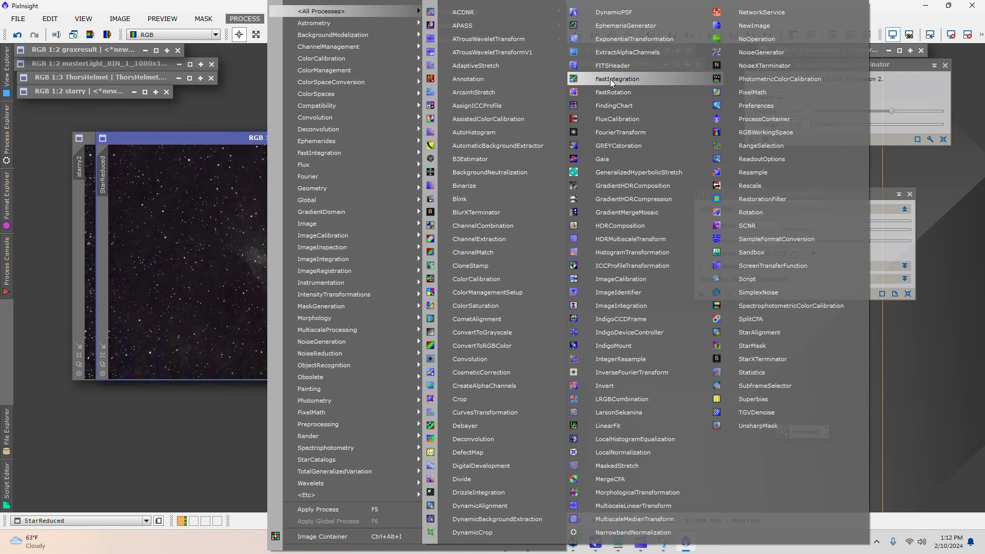
{"action": "left_click", "coordinate": [753, 173]}
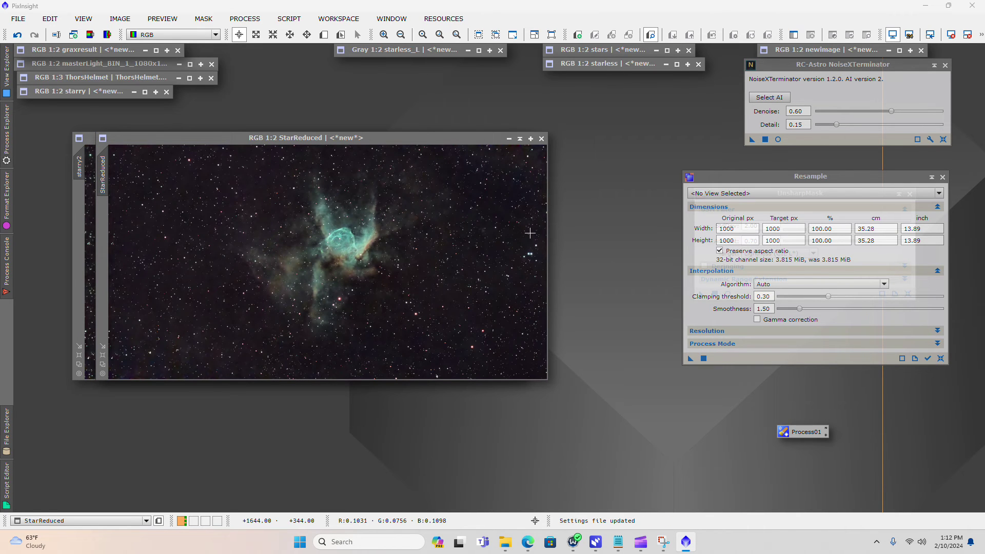
{"action": "left_click_drag", "start_coordinate": [797, 179], "coordinate": [632, 181]}
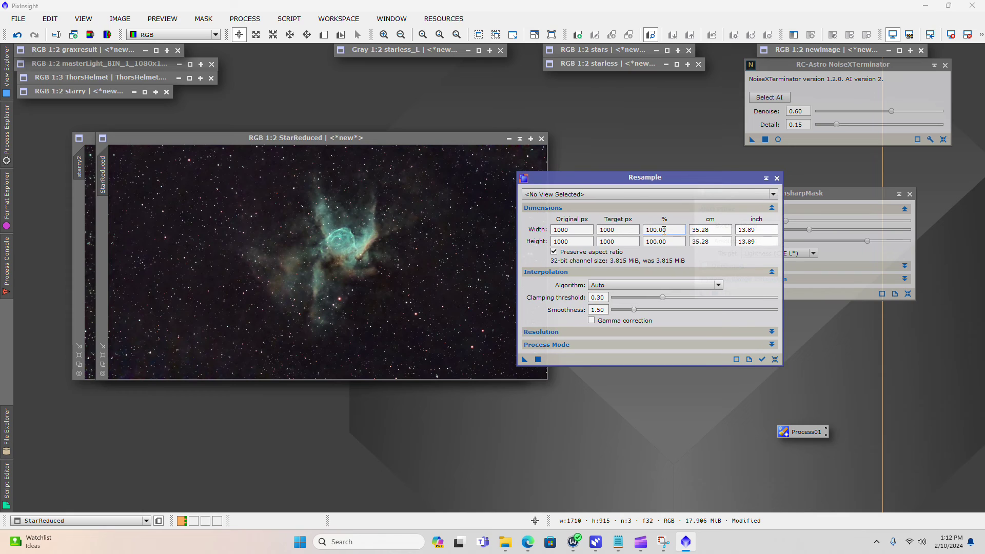
{"action": "double_click", "coordinate": [664, 230]}
{"action": "type", "text": "200"}
{"action": "left_click", "coordinate": [673, 242]}
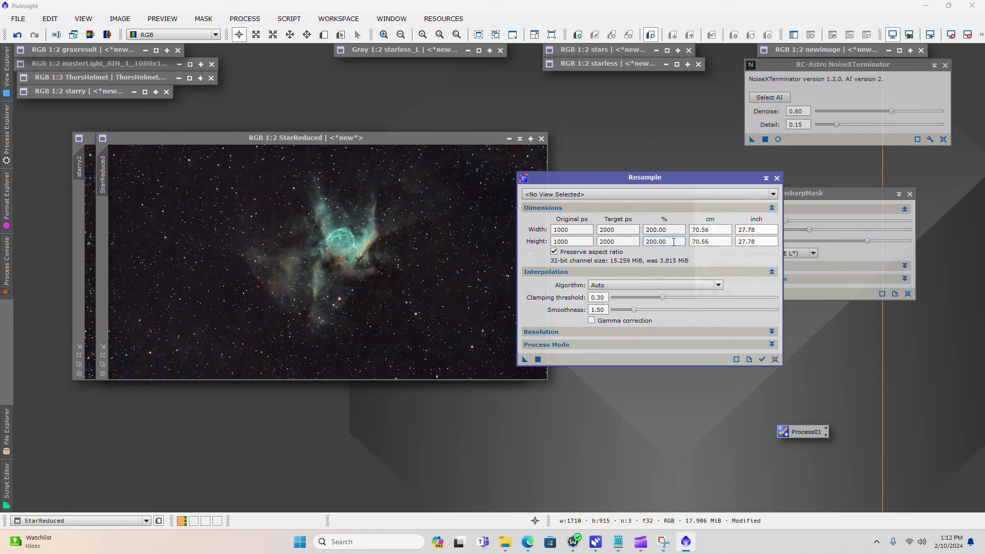
{"action": "left_click", "coordinate": [616, 286]}
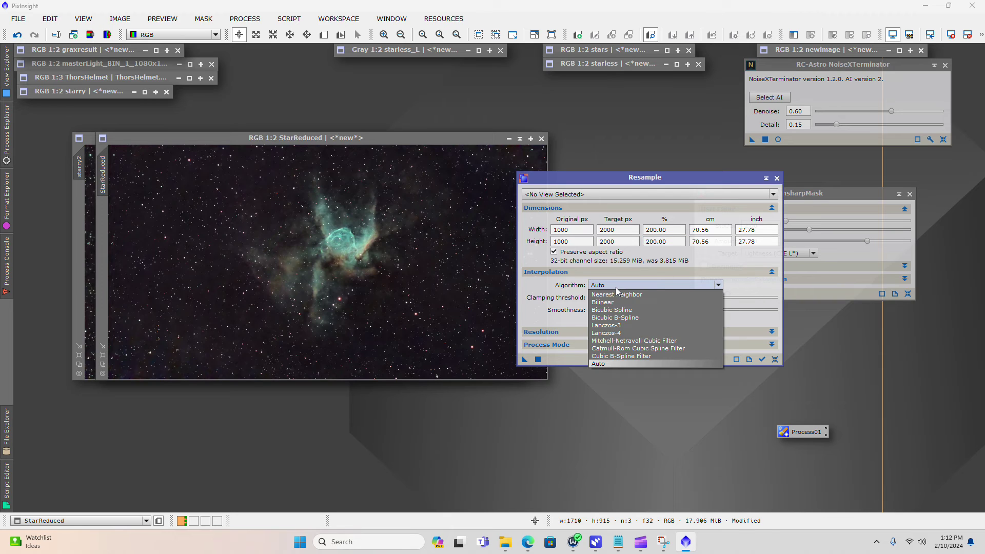
{"action": "left_click", "coordinate": [633, 318]}
{"action": "left_click_drag", "start_coordinate": [639, 179], "coordinate": [710, 177]}
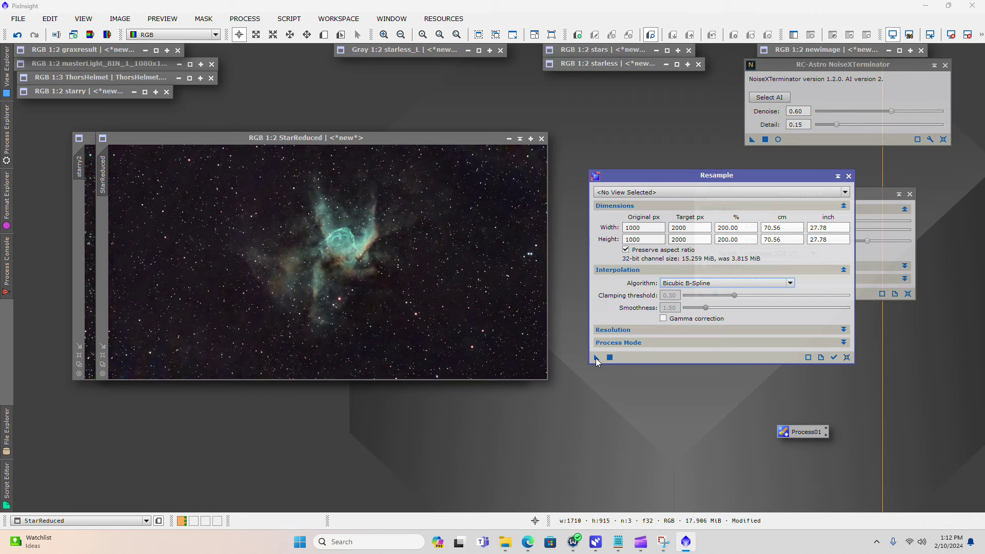
{"action": "left_click_drag", "start_coordinate": [596, 361], "coordinate": [429, 279]}
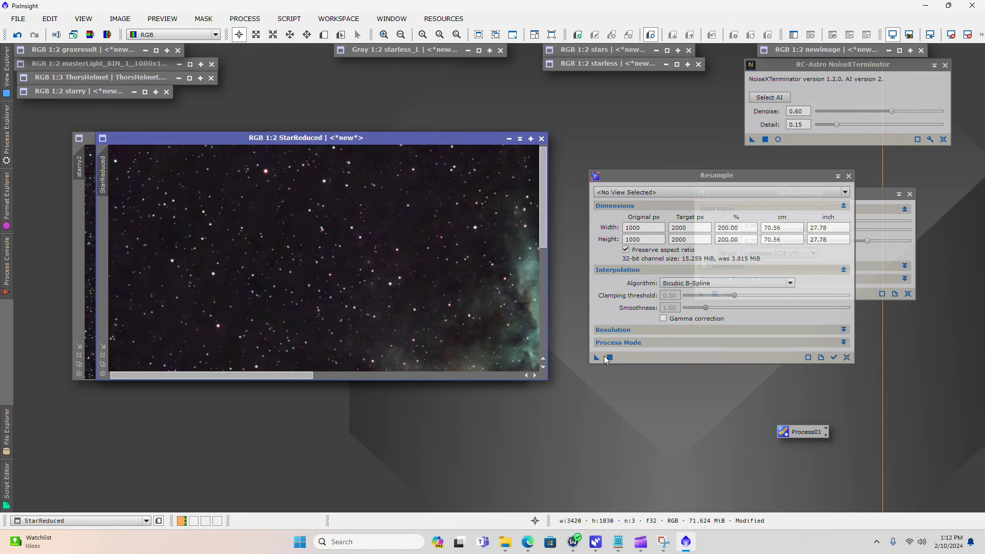
- Zoom starry2 out to 1:2 and position it next to the StarReduced window
{"action": "left_click_drag", "start_coordinate": [285, 376], "coordinate": [435, 384]}
{"action": "scroll", "coordinate": [367, 263], "scroll_direction": "up", "scroll_amount": 2}
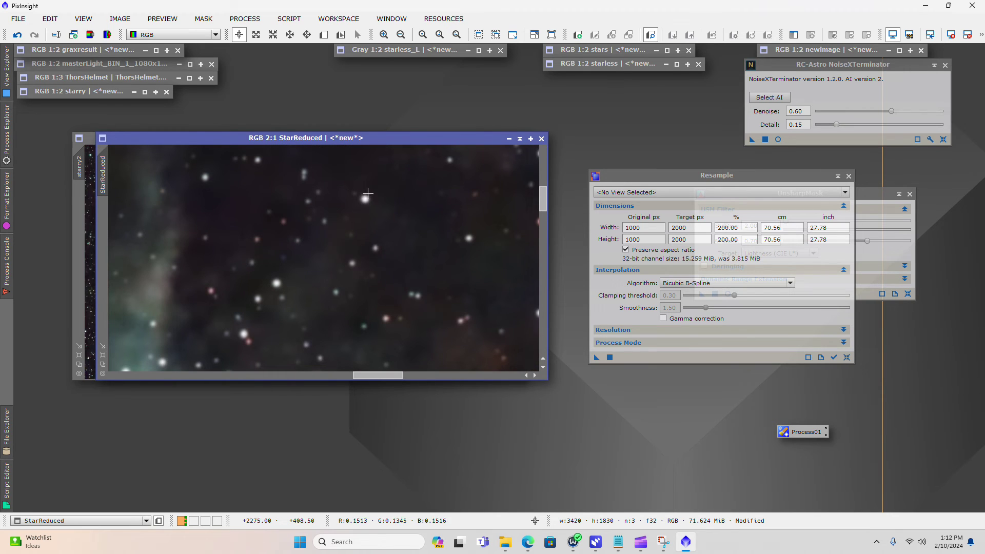
{"action": "scroll", "coordinate": [270, 286], "scroll_direction": "up", "scroll_amount": 1}
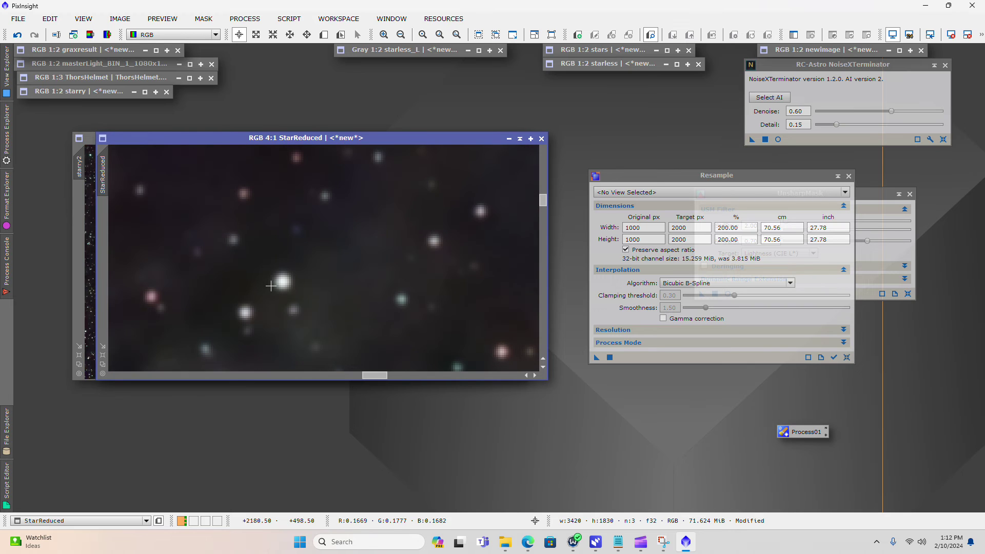
{"action": "scroll", "coordinate": [279, 286], "scroll_direction": "down", "scroll_amount": 1}
{"action": "left_click_drag", "start_coordinate": [301, 141], "coordinate": [522, 159]}
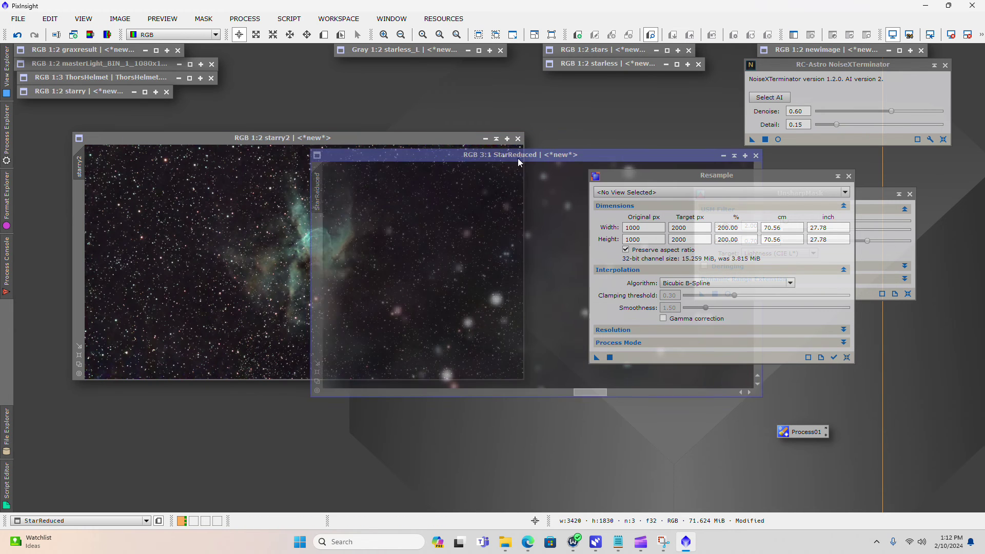
{"action": "left_click_drag", "start_coordinate": [393, 131], "coordinate": [328, 133]}
{"action": "scroll", "coordinate": [284, 192], "scroll_direction": "up", "scroll_amount": 4}
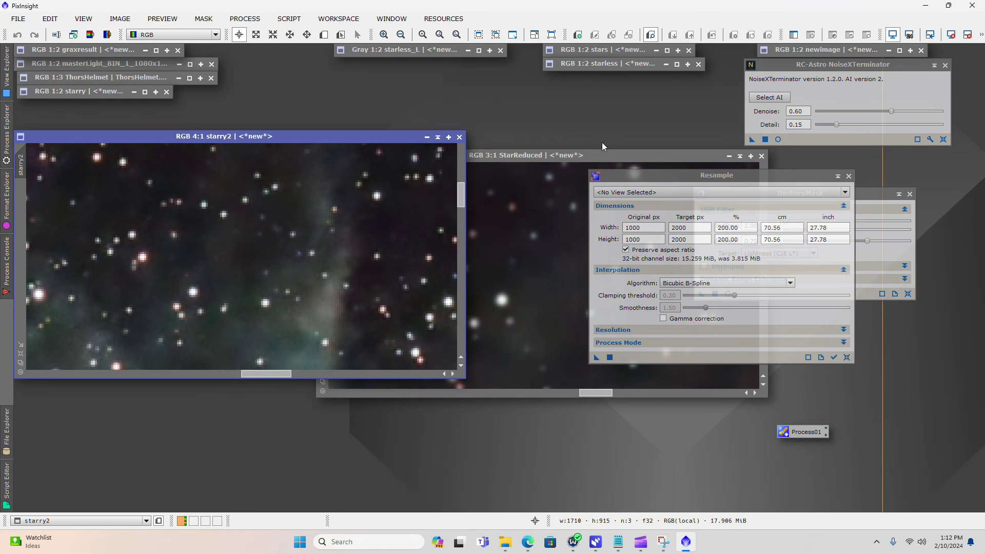
{"action": "left_click_drag", "start_coordinate": [657, 179], "coordinate": [691, 286]}
{"action": "left_click_drag", "start_coordinate": [652, 149], "coordinate": [817, 133]}
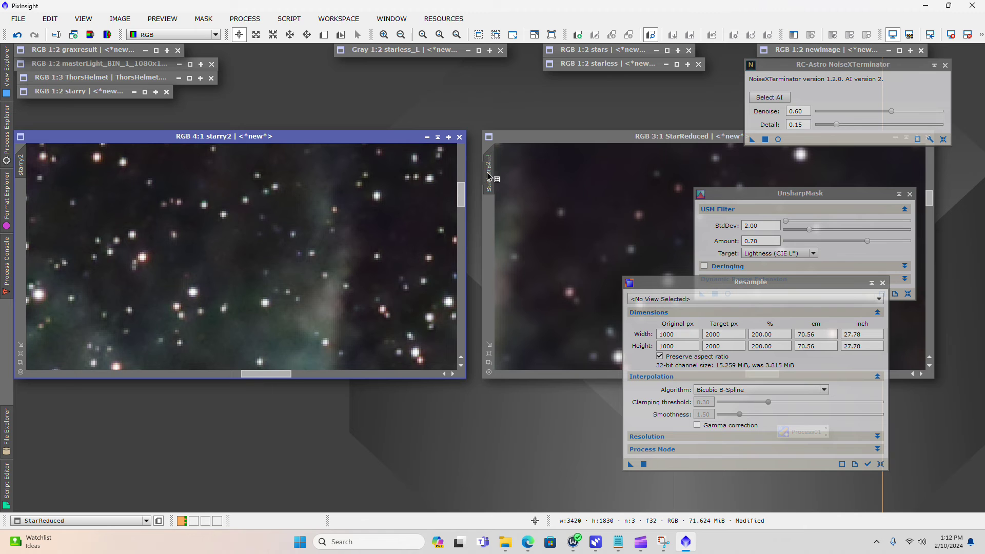
{"action": "scroll", "coordinate": [488, 171], "scroll_direction": "down", "scroll_amount": 1}
{"action": "left_click_drag", "start_coordinate": [573, 138], "coordinate": [134, 266]}
{"action": "left_click_drag", "start_coordinate": [372, 268], "coordinate": [590, 114]}
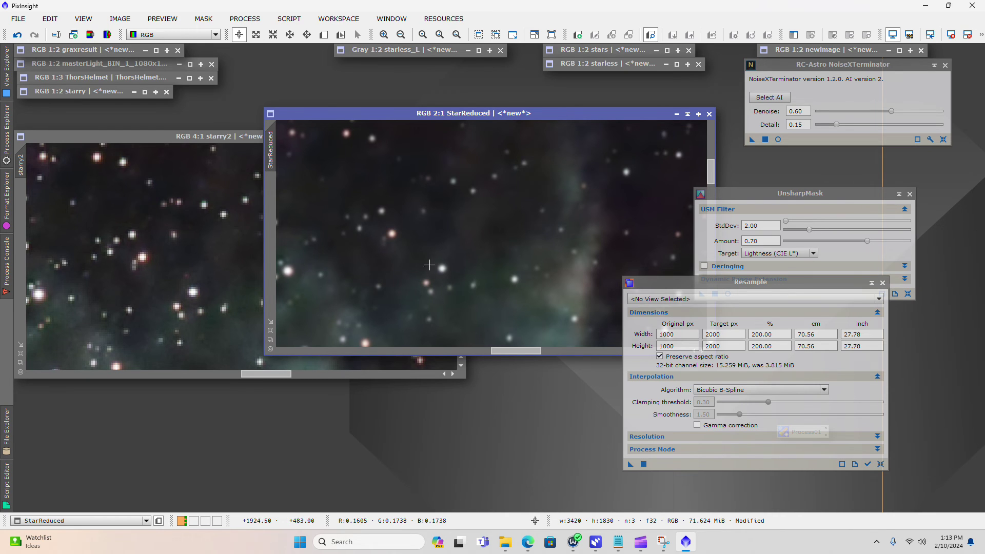
- Close the UnsharpMask panel and arrange StarReduced in front of starry2 for comparison
{"action": "scroll", "coordinate": [541, 224], "scroll_direction": "down", "scroll_amount": 4}
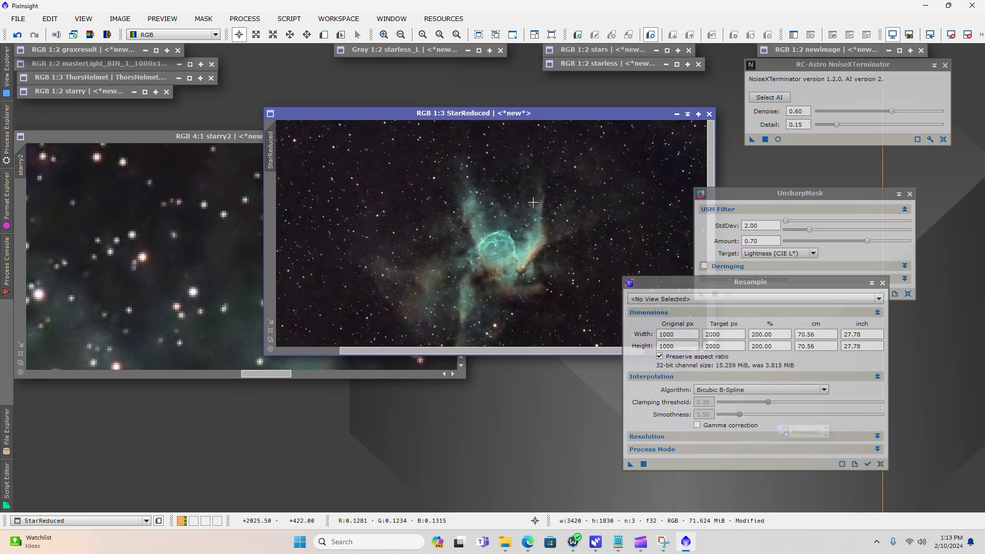
{"action": "scroll", "coordinate": [539, 198], "scroll_direction": "down", "scroll_amount": 1}
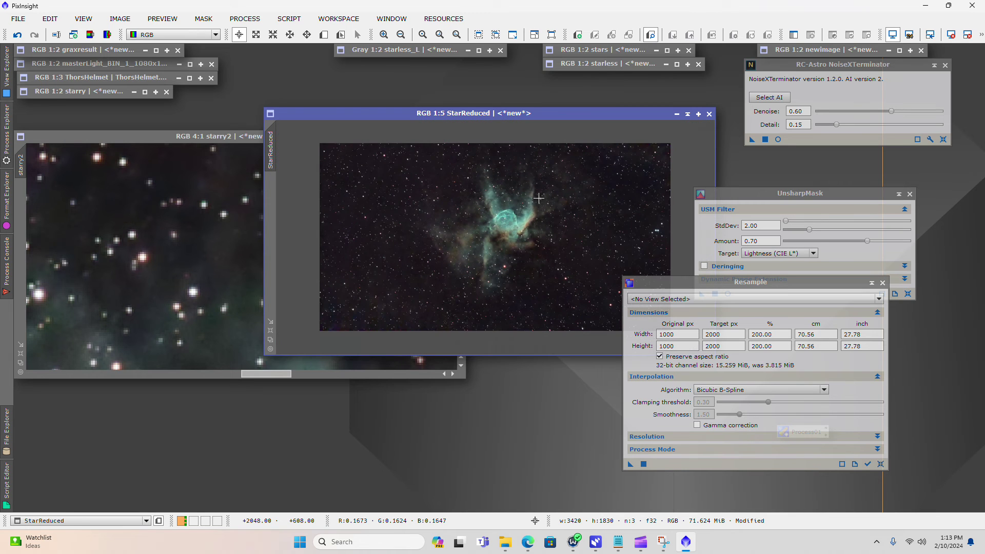
{"action": "scroll", "coordinate": [539, 198], "scroll_direction": "up", "scroll_amount": 1}
{"action": "left_click_drag", "start_coordinate": [821, 194], "coordinate": [863, 177]}
{"action": "left_click", "coordinate": [953, 178]}
{"action": "left_click_drag", "start_coordinate": [835, 281], "coordinate": [955, 169]}
{"action": "left_click_drag", "start_coordinate": [540, 115], "coordinate": [671, 177]}
{"action": "left_click_drag", "start_coordinate": [344, 134], "coordinate": [404, 120]}
{"action": "scroll", "coordinate": [350, 209], "scroll_direction": "up", "scroll_amount": 1}
{"action": "scroll", "coordinate": [350, 209], "scroll_direction": "down", "scroll_amount": 4}
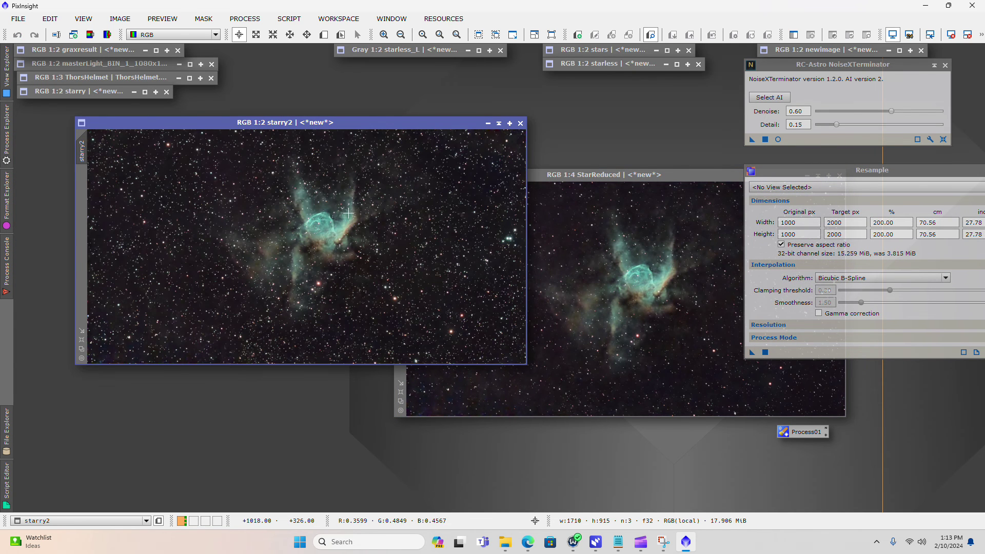
{"action": "left_click_drag", "start_coordinate": [434, 124], "coordinate": [384, 114]}
{"action": "left_click_drag", "start_coordinate": [537, 175], "coordinate": [358, 172]}
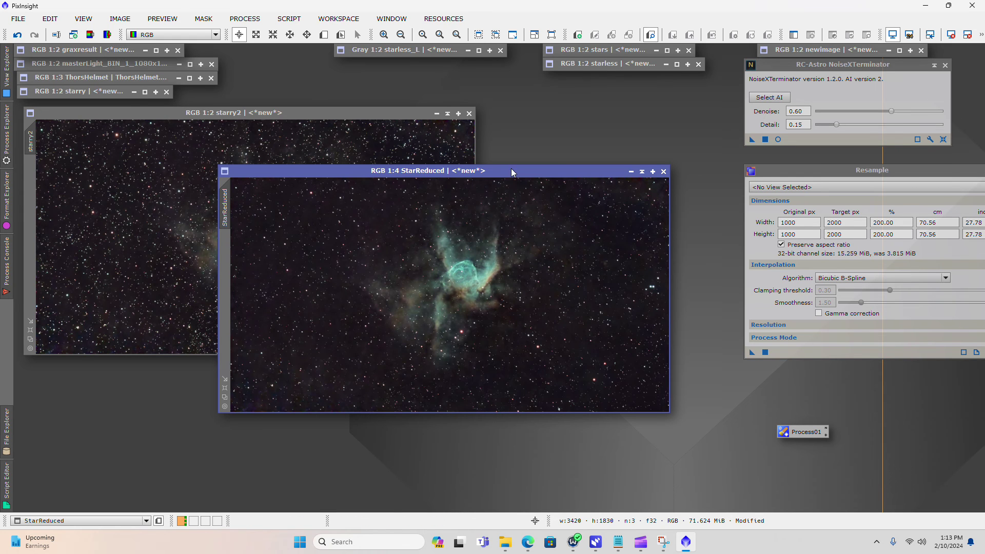
- Restore the minimised ThorsHelmet original image and place it beside StarReduced
{"action": "left_click_drag", "start_coordinate": [511, 170], "coordinate": [583, 144]}
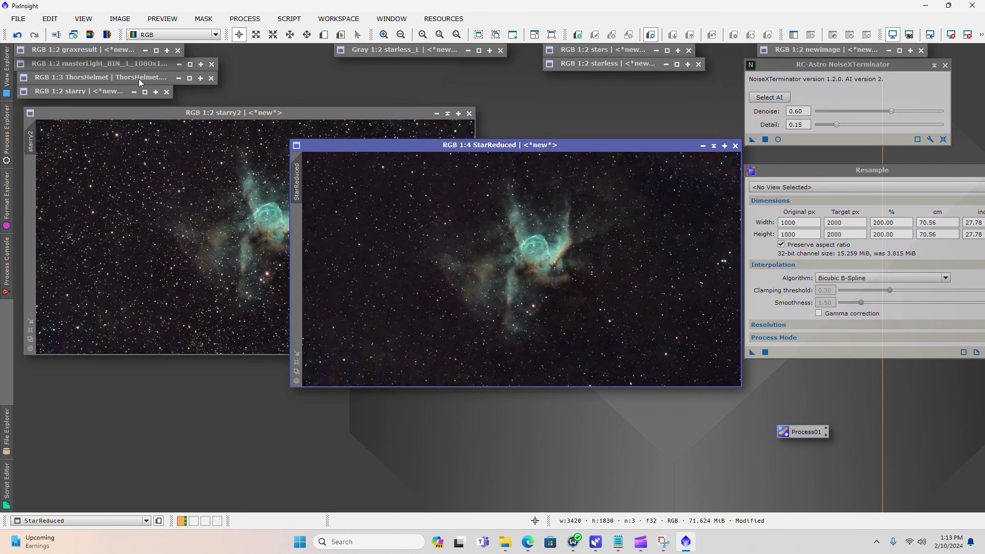
{"action": "double_click", "coordinate": [103, 77]}
{"action": "left_click_drag", "start_coordinate": [277, 99], "coordinate": [271, 127]}
{"action": "left_click_drag", "start_coordinate": [460, 145], "coordinate": [540, 127]}
- Close the Resample and NoiseXTerminator tools and the starry2 image, leaving StarReduced active
{"action": "left_click_drag", "start_coordinate": [862, 174], "coordinate": [757, 183]}
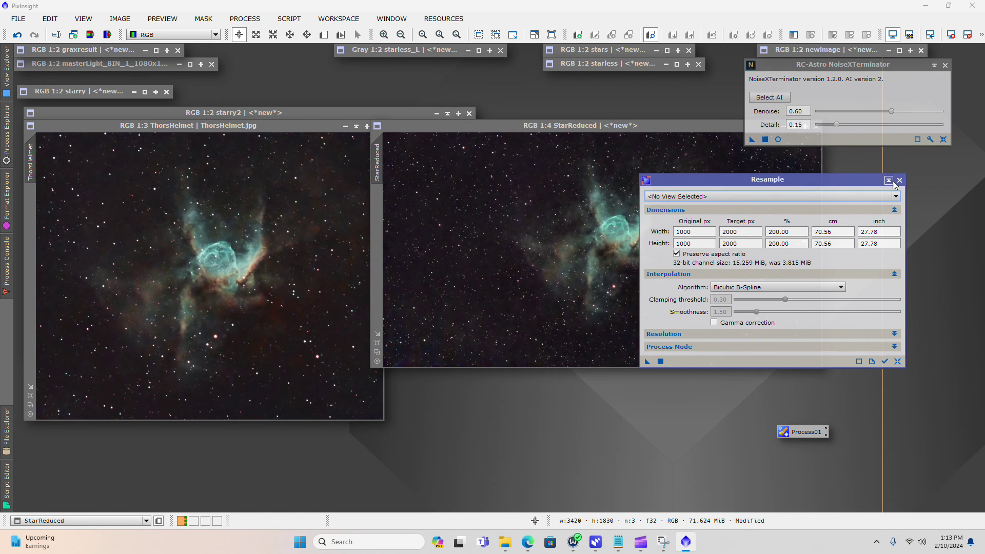
{"action": "left_click", "coordinate": [899, 180]}
{"action": "left_click", "coordinate": [945, 65]}
{"action": "left_click_drag", "start_coordinate": [682, 125], "coordinate": [732, 126]}
{"action": "left_click", "coordinate": [469, 113]}
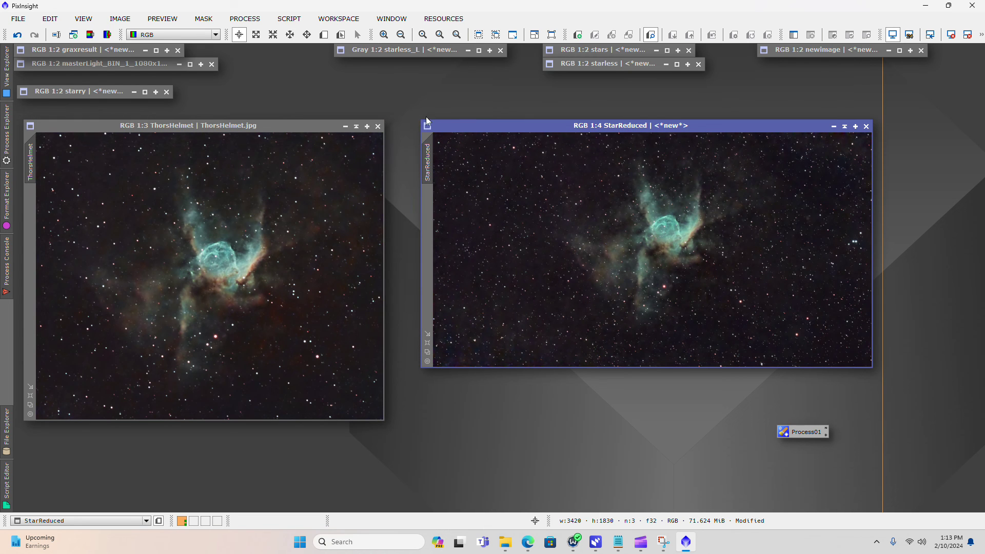
{"action": "left_click_drag", "start_coordinate": [326, 128], "coordinate": [362, 129]}
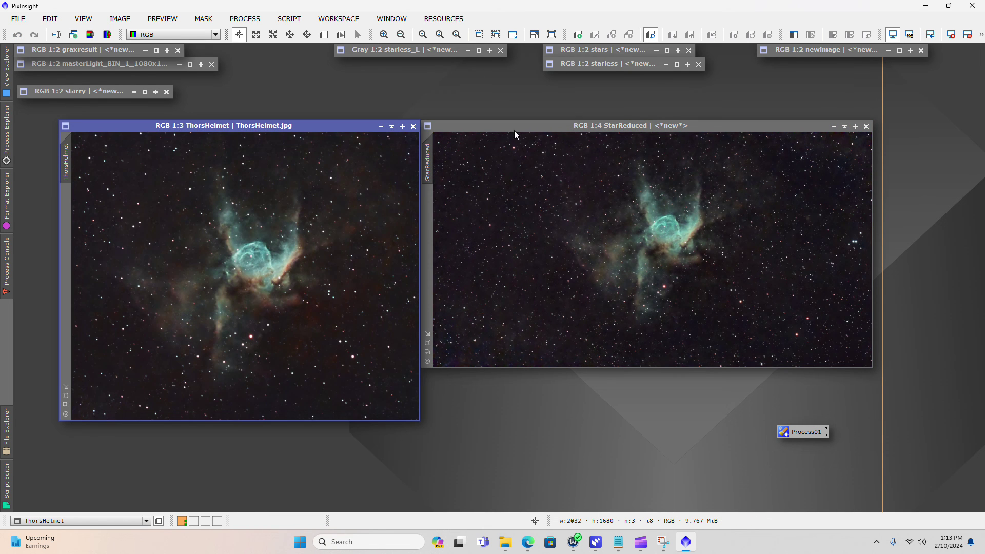
{"action": "left_click", "coordinate": [552, 125]}
{"action": "left_click", "coordinate": [245, 18]}
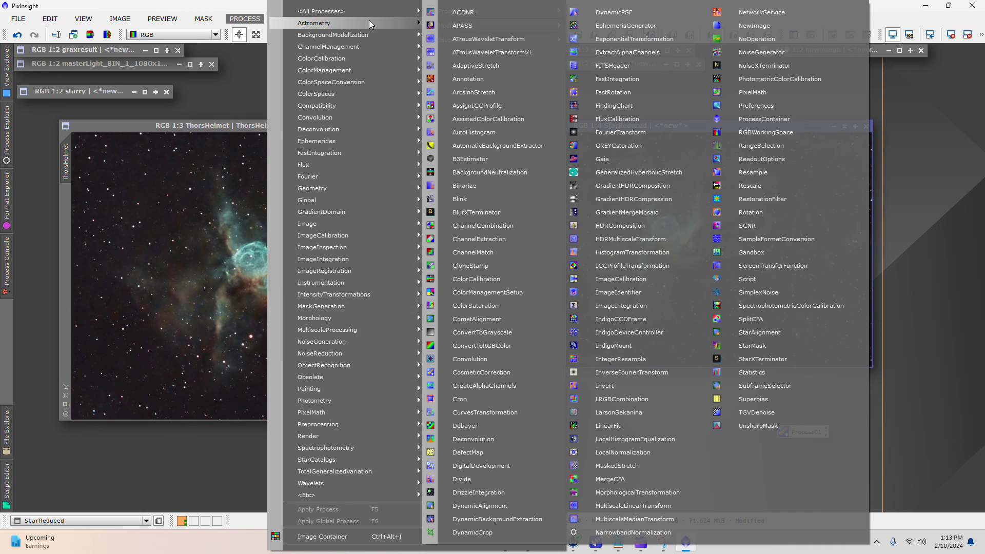
- Open CurvesTransformation for StarReduced, select the red channel and enable real-time preview
{"action": "left_click", "coordinate": [496, 413]}
{"action": "left_click_drag", "start_coordinate": [688, 105], "coordinate": [790, 107]}
{"action": "left_click_drag", "start_coordinate": [634, 127], "coordinate": [370, 120]}
{"action": "left_click", "coordinate": [695, 345]}
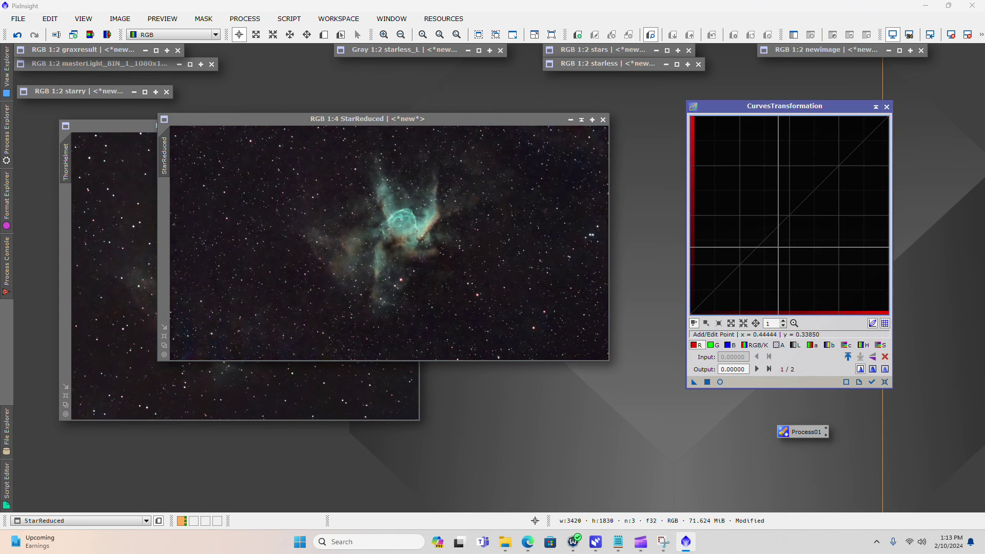
{"action": "left_click", "coordinate": [719, 381]}
- Add a slightly lowered midtone point and a shadow point to the red curve, then close
{"action": "left_click", "coordinate": [791, 204]}
{"action": "left_click_drag", "start_coordinate": [791, 204], "coordinate": [791, 208]}
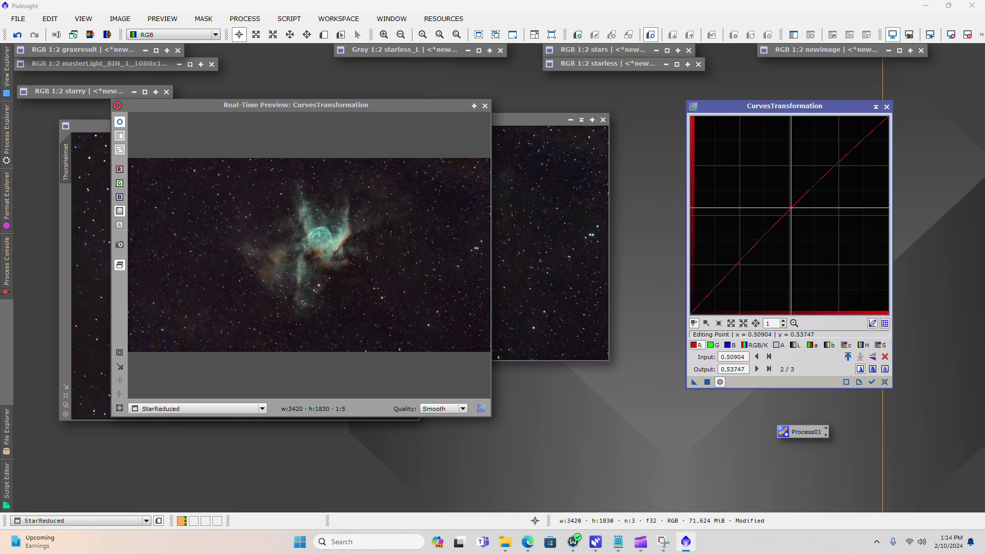
{"action": "left_click", "coordinate": [720, 284]}
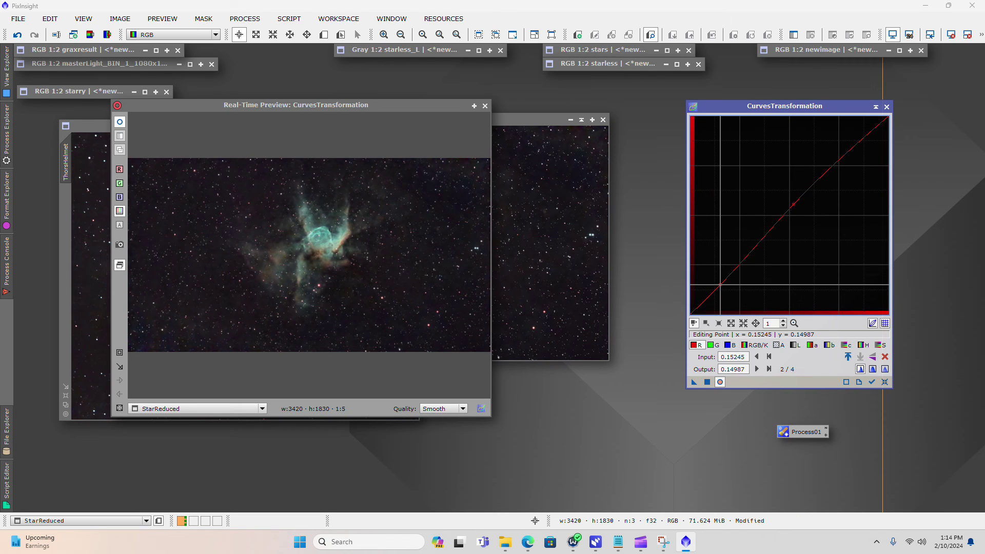
{"action": "left_click_drag", "start_coordinate": [720, 284], "coordinate": [720, 286]}
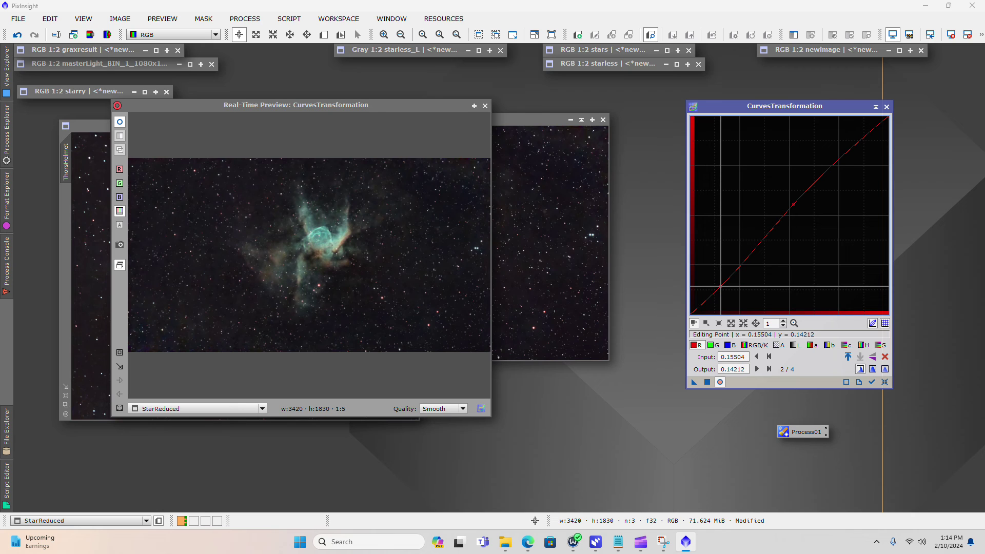
{"action": "mouse_move", "coordinate": [794, 205]}
{"action": "left_mouse_down"}
{"action": "mouse_move", "coordinate": [792, 183]}
{"action": "mouse_move", "coordinate": [802, 186]}
{"action": "mouse_move", "coordinate": [804, 194]}
{"action": "mouse_move", "coordinate": [785, 171]}
{"action": "mouse_move", "coordinate": [792, 207]}
{"action": "left_mouse_up"}
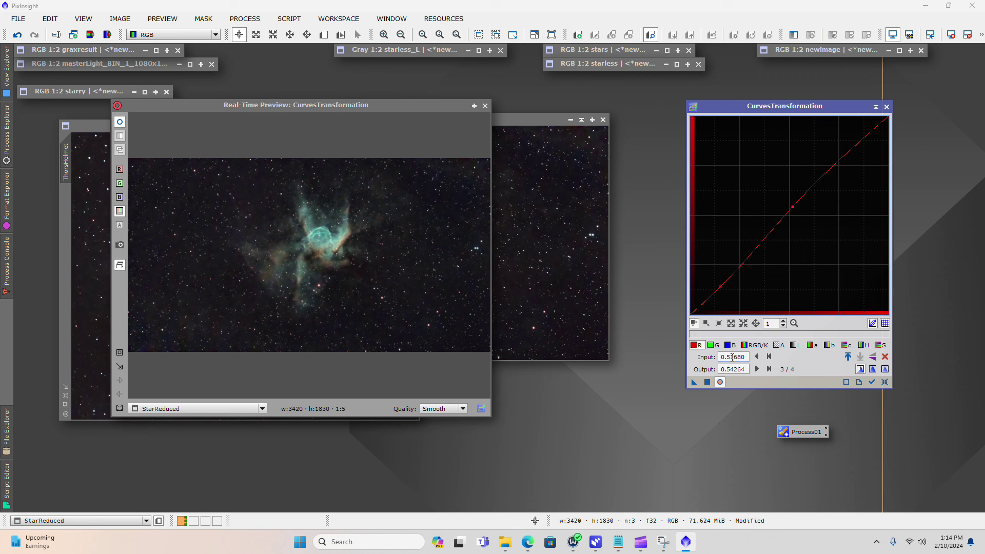
{"action": "left_click", "coordinate": [486, 106]}
{"action": "left_click_drag", "start_coordinate": [491, 109], "coordinate": [771, 121]}
{"action": "left_click", "coordinate": [887, 106]}
- Save StarReduced to Downloads as the JPEG 'TutorialPic' at quality 100
{"action": "left_click", "coordinate": [18, 19]}
{"action": "left_click", "coordinate": [61, 126]}
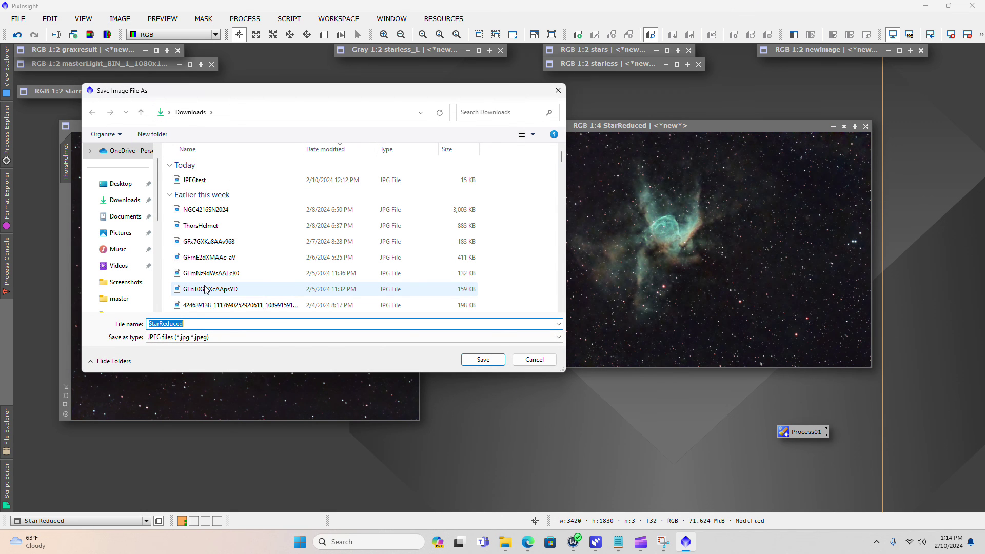
{"action": "type", "text": "Tutor"}
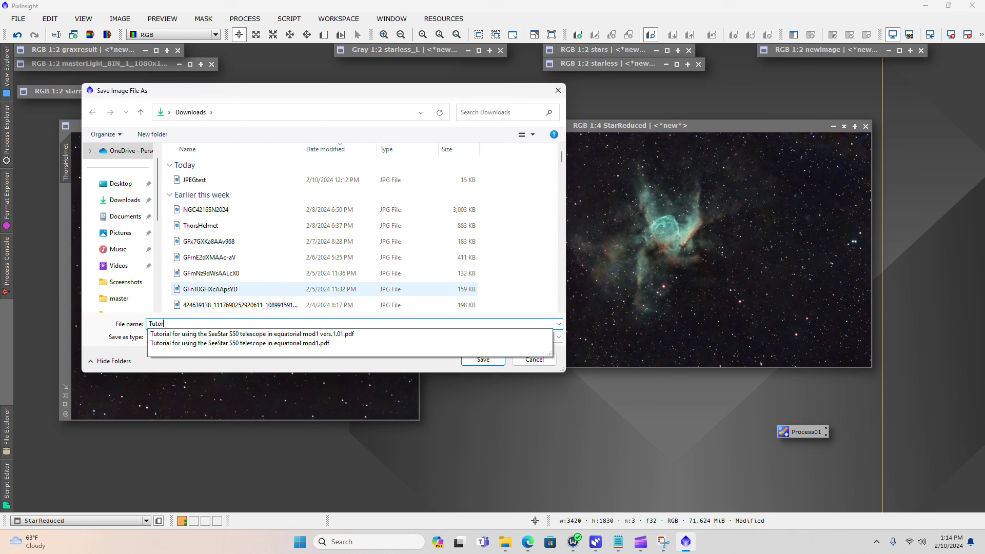
{"action": "type", "text": "ialPic"}
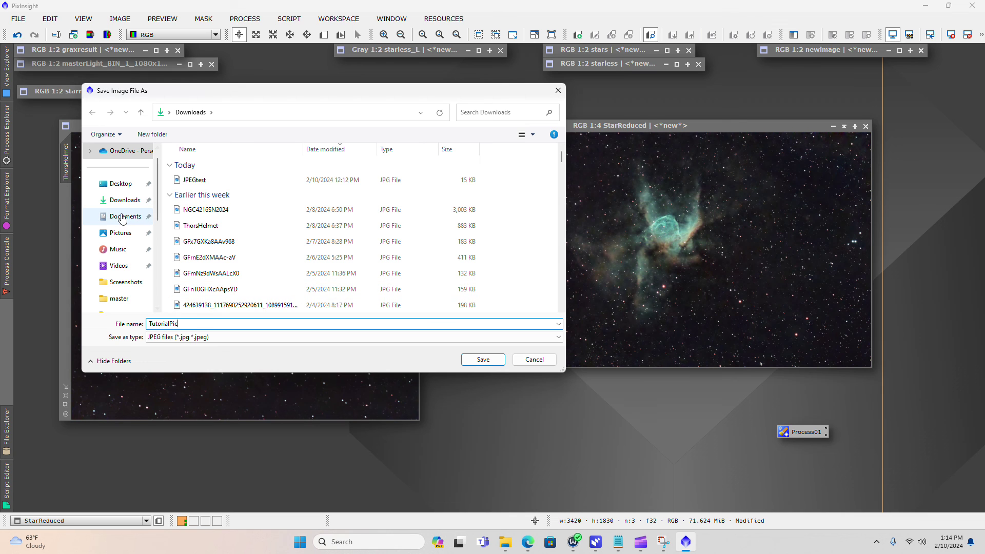
{"action": "left_click", "coordinate": [133, 204]}
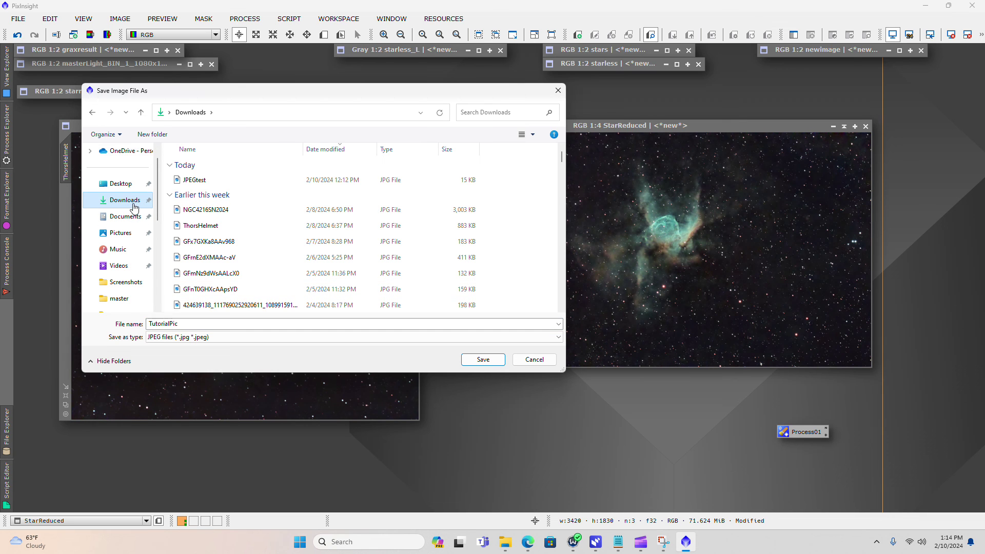
{"action": "left_click", "coordinate": [484, 359]}
{"action": "left_click_drag", "start_coordinate": [555, 233], "coordinate": [575, 233]}
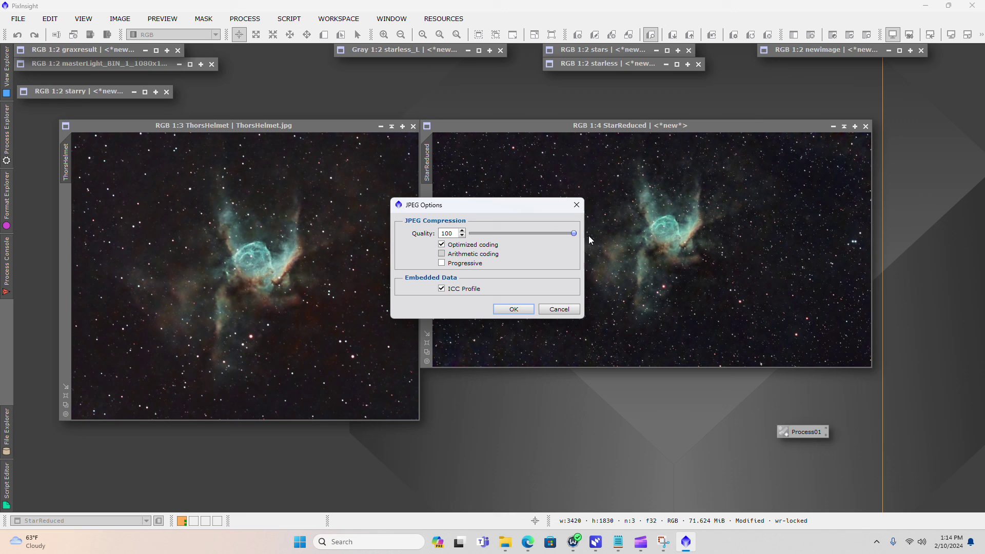
{"action": "left_click", "coordinate": [513, 308]}
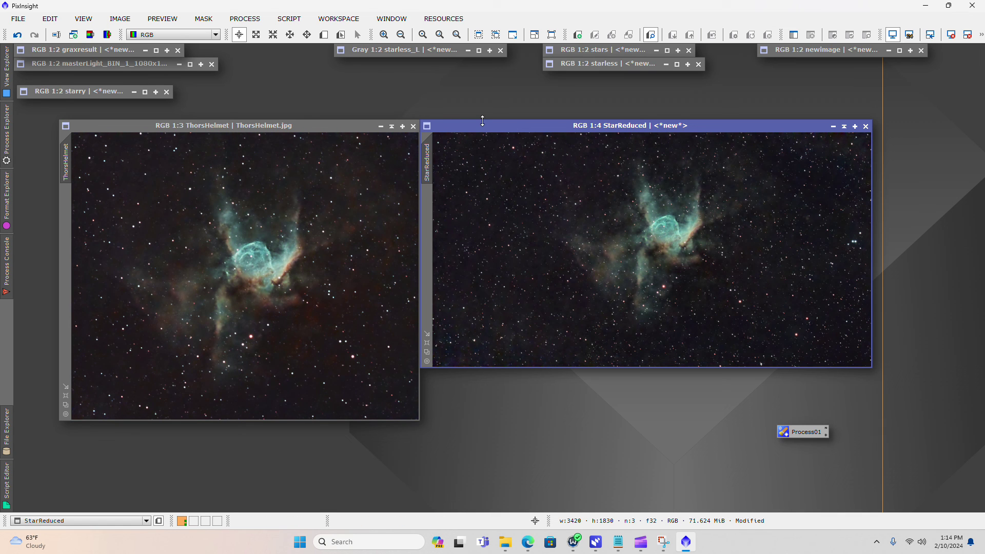
{"action": "left_click_drag", "start_coordinate": [482, 121], "coordinate": [490, 122]}
{"action": "left_click", "coordinate": [244, 20]}
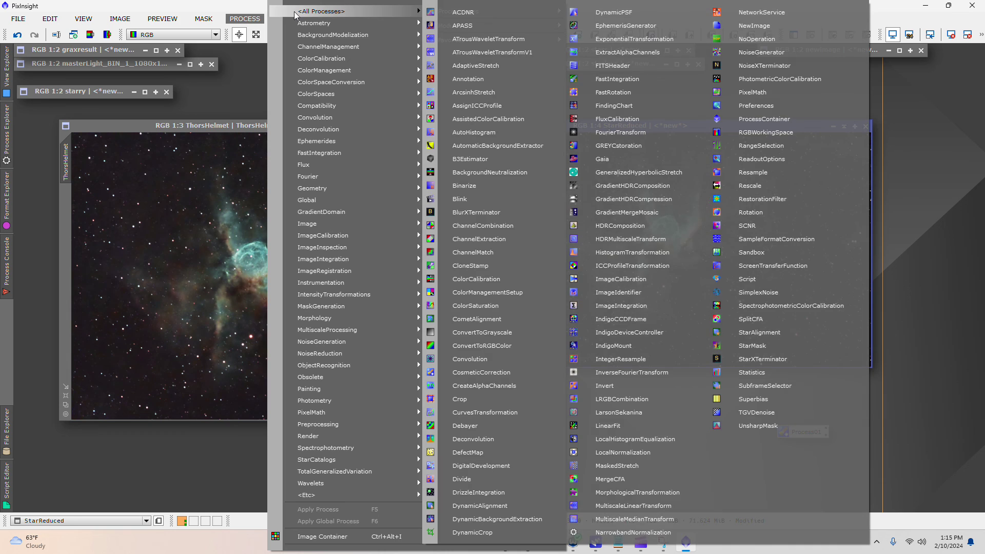
{"action": "left_click", "coordinate": [229, 10]}
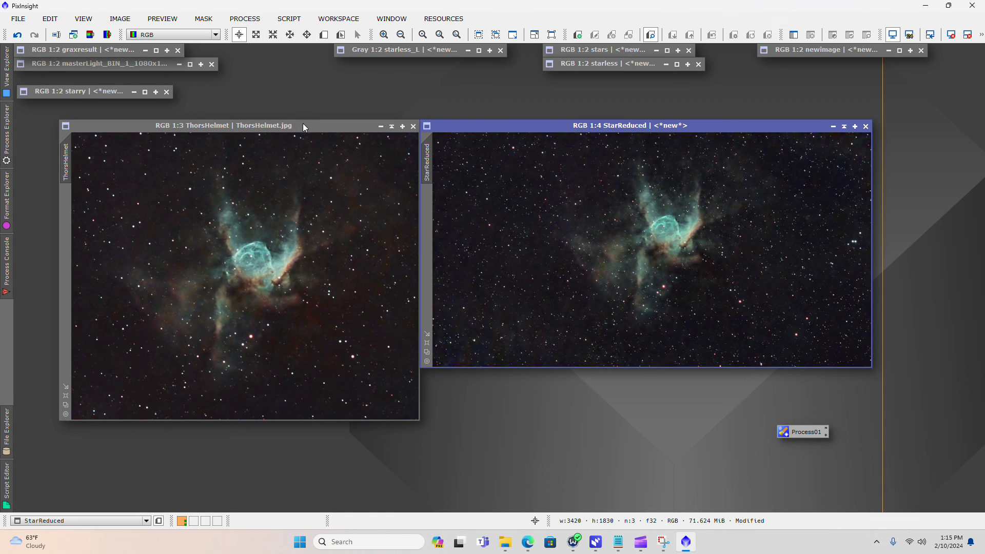
{"action": "left_click", "coordinate": [245, 19]}
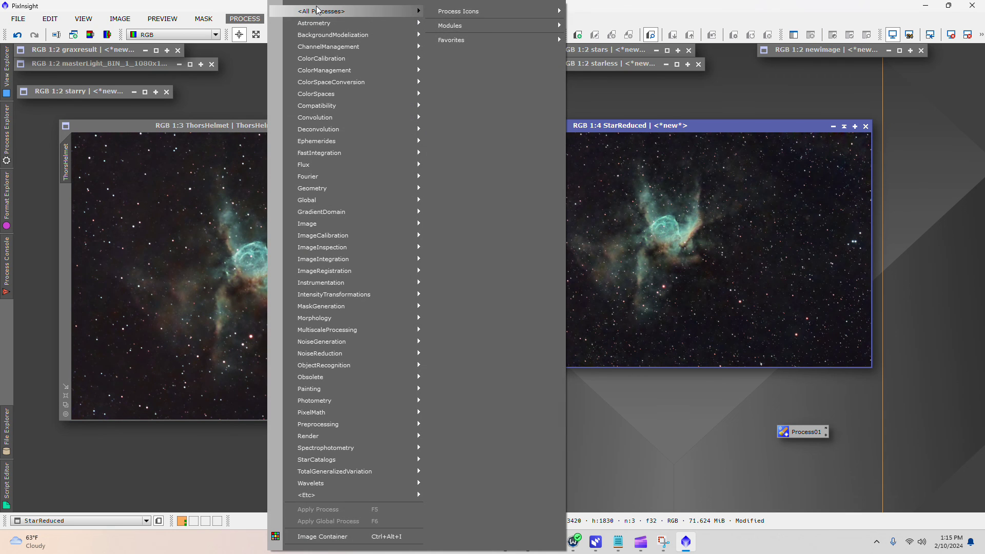
{"action": "mouse_move", "coordinate": [319, 11]}
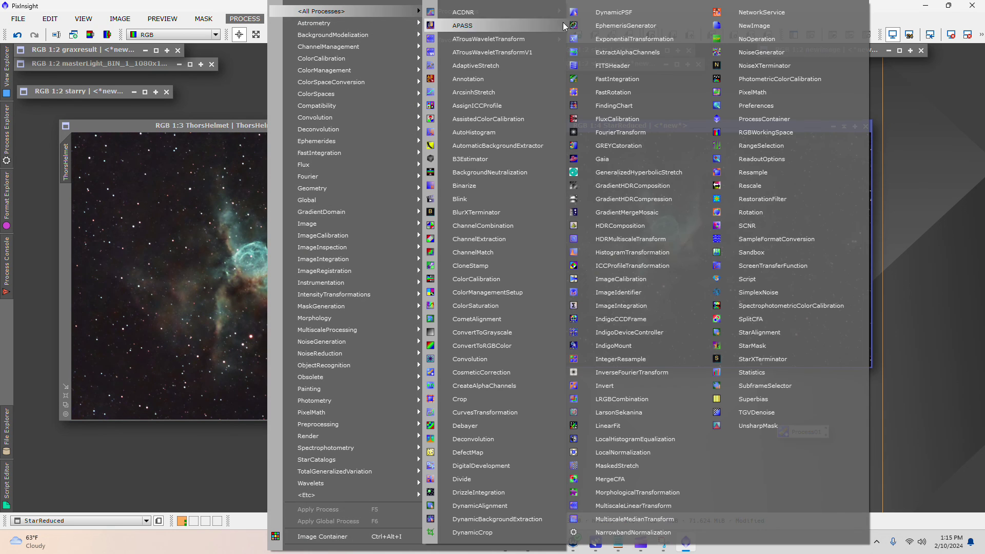
{"action": "left_click", "coordinate": [769, 64]}
{"action": "left_click_drag", "start_coordinate": [747, 130], "coordinate": [764, 128]}
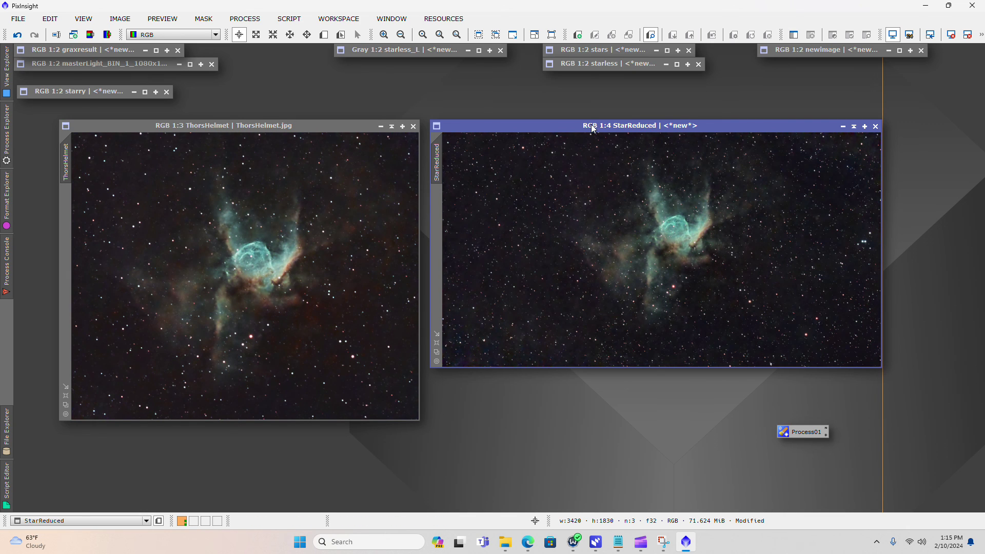
{"action": "mouse_move", "coordinate": [591, 128]}
{"action": "left_mouse_down"}
{"action": "mouse_move", "coordinate": [591, 138]}
{"action": "mouse_move", "coordinate": [590, 123]}
{"action": "mouse_move", "coordinate": [581, 131]}
{"action": "left_mouse_up"}
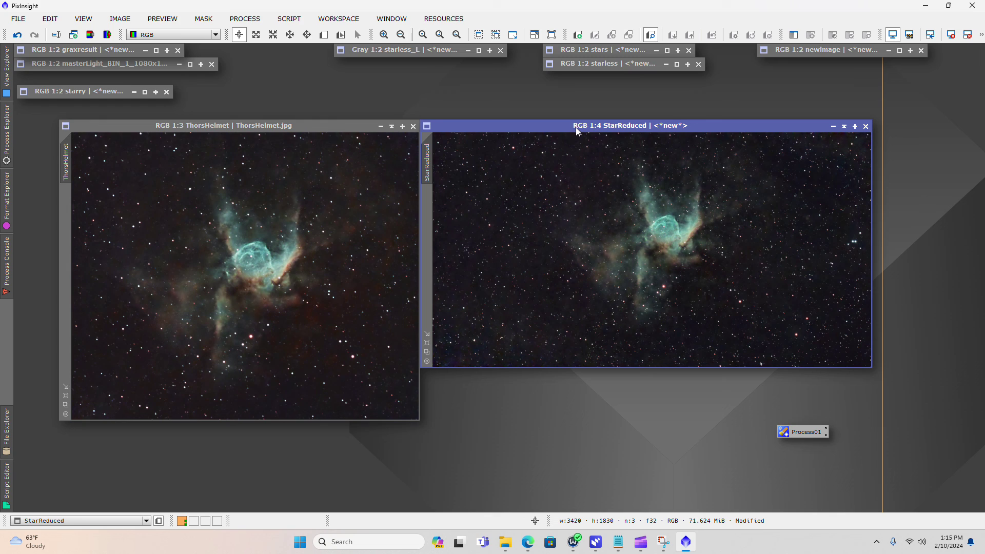